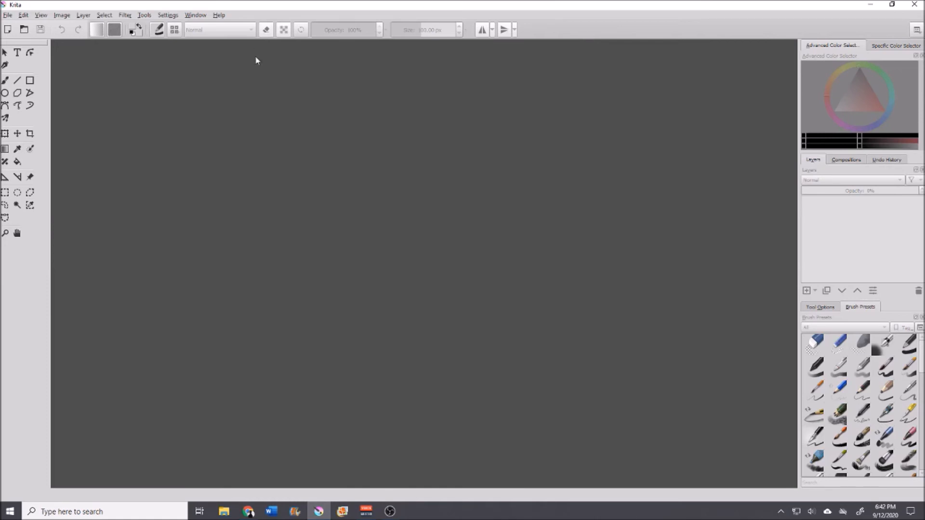
Step: Open the image-opening dialog and navigate to the Red Bubble folder on the Seagate Portable Drive
left_click(7, 15)
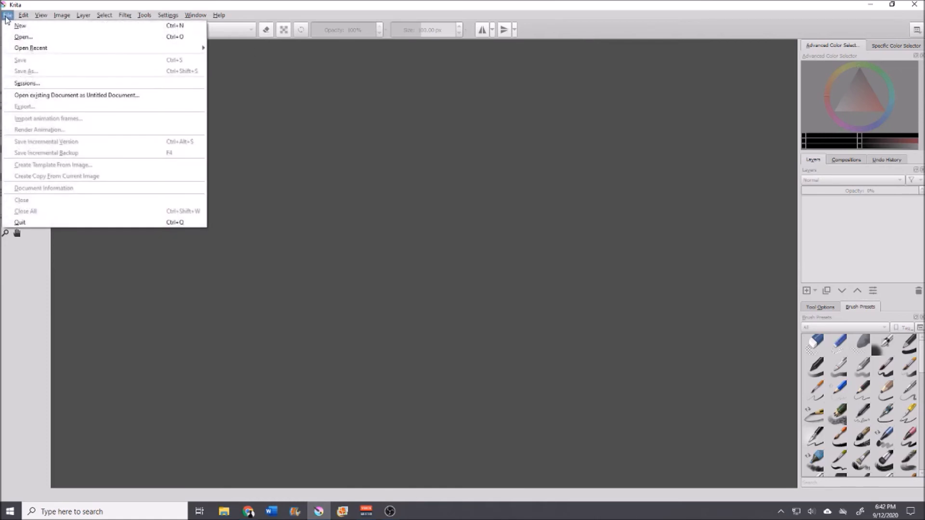
left_click(57, 39)
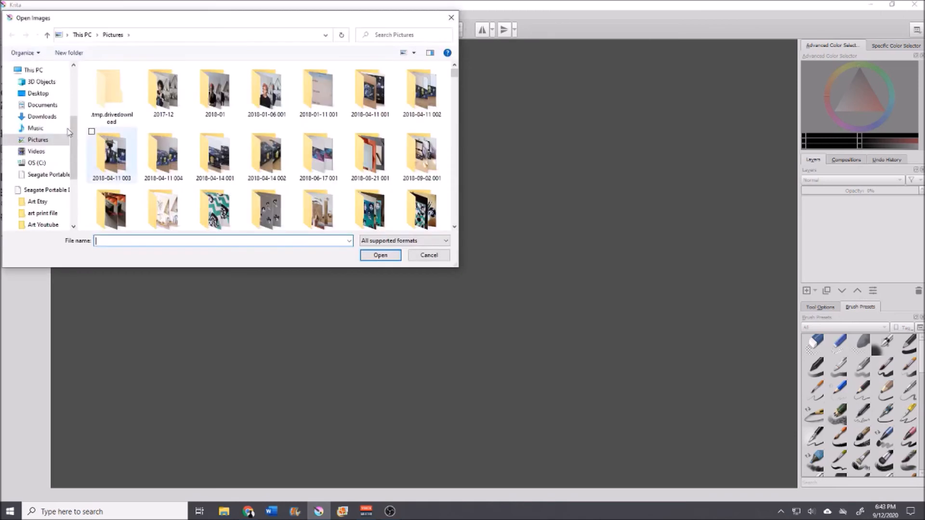
scroll(43, 154, "down", 6)
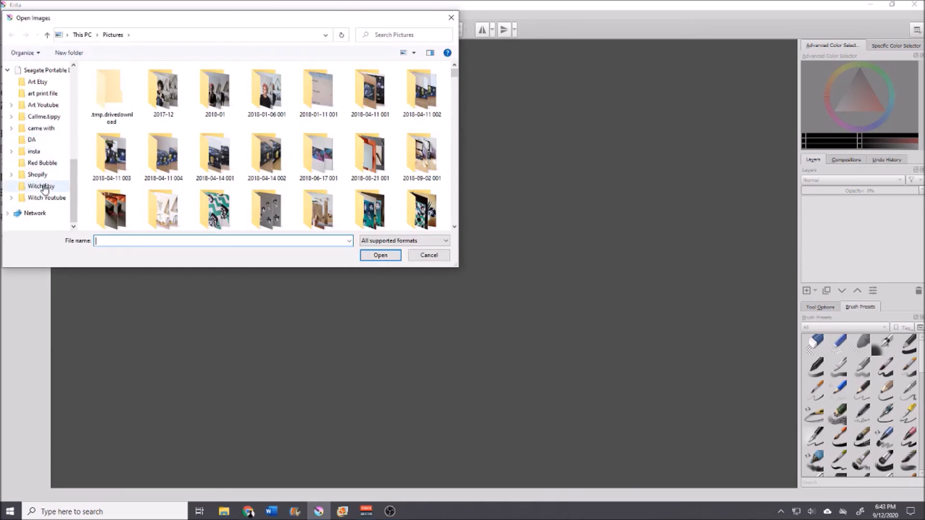
left_click(42, 163)
scroll(381, 161, "down", 3)
scroll(380, 160, "down", 10)
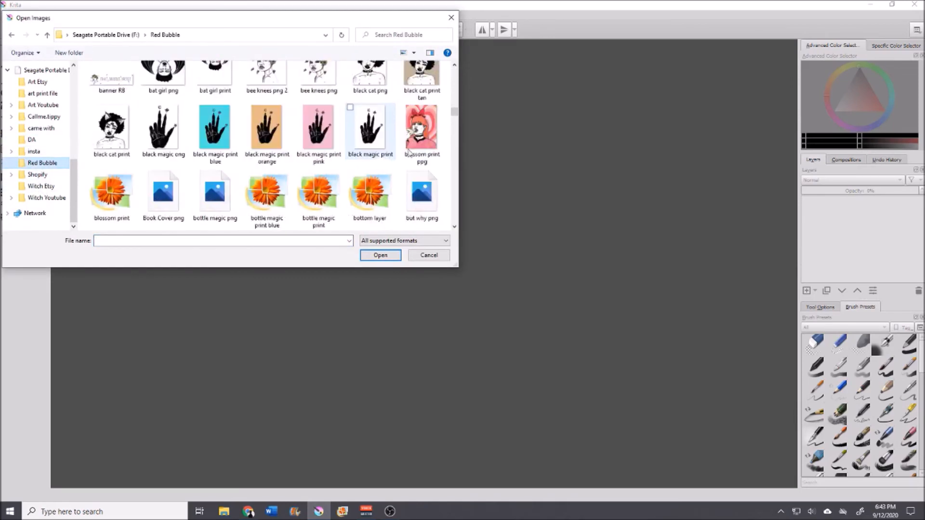
Step: Browse the folder's thumbnails and open the Scan 116 image
left_click_drag(457, 116, 347, 174)
scroll(343, 174, "up", 8)
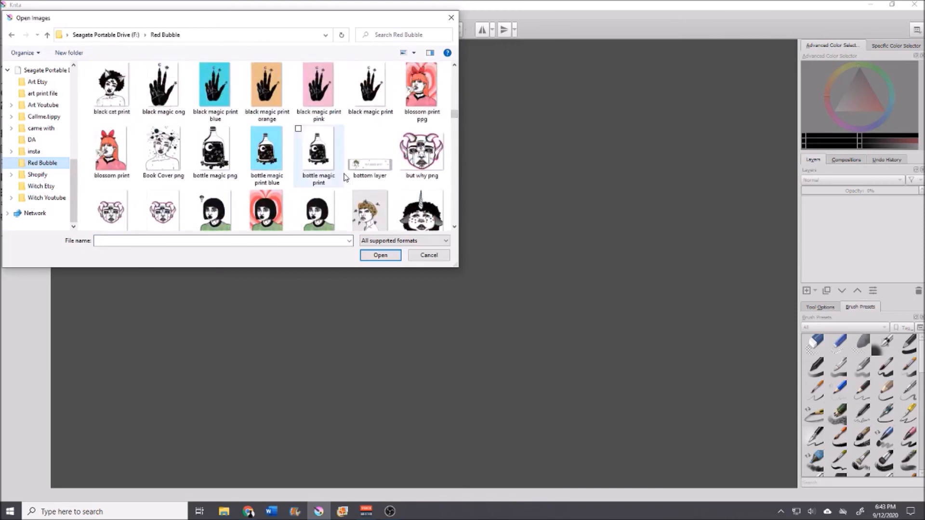
scroll(313, 167, "down", 5)
scroll(313, 166, "up", 5)
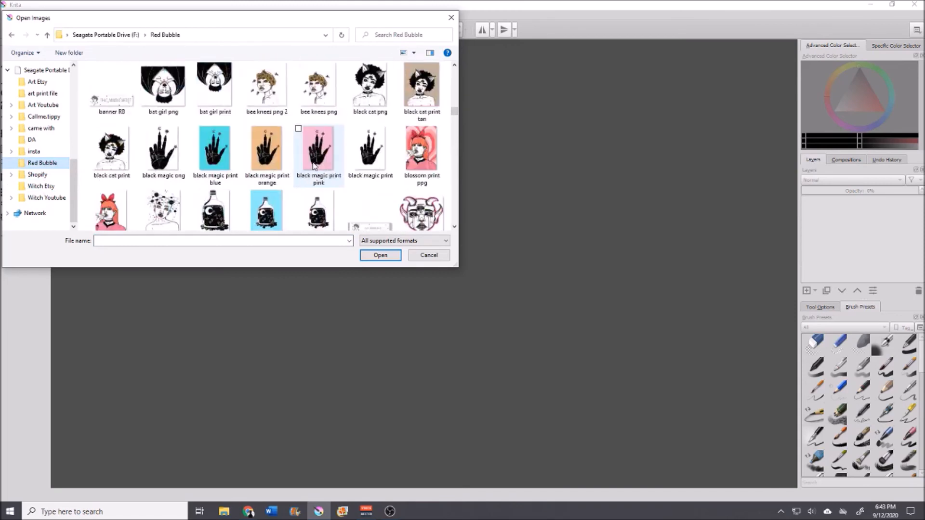
scroll(314, 166, "up", 7)
scroll(314, 167, "down", 5)
scroll(179, 167, "down", 2)
scroll(179, 168, "down", 10)
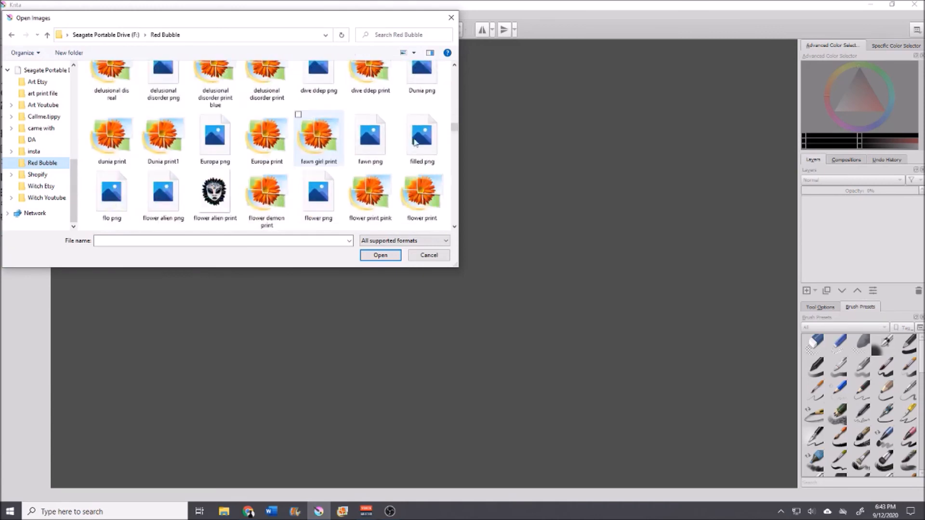
scroll(458, 134, "down", 10)
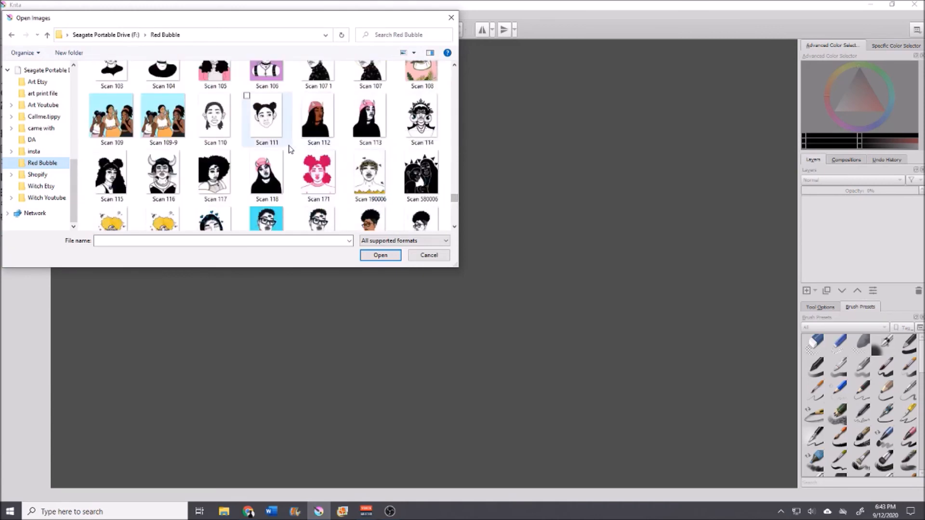
scroll(358, 149, "down", 1)
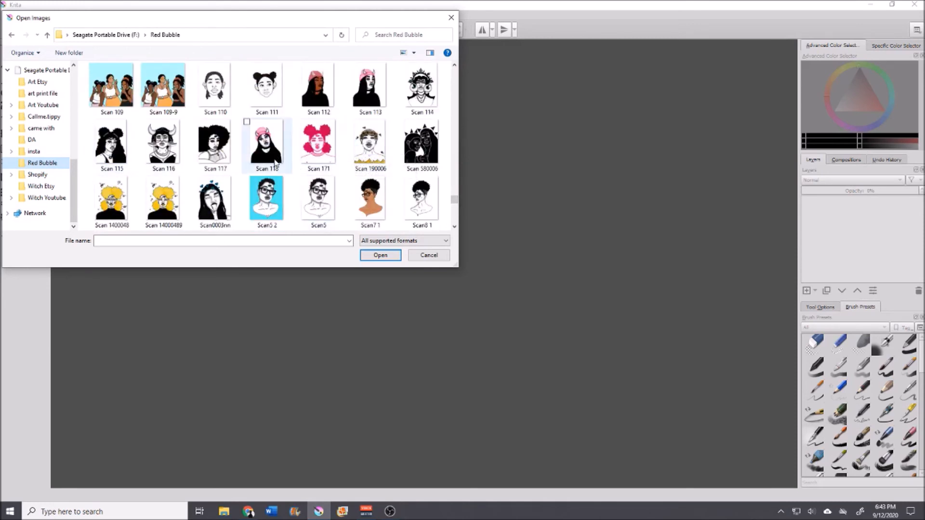
left_click(168, 159)
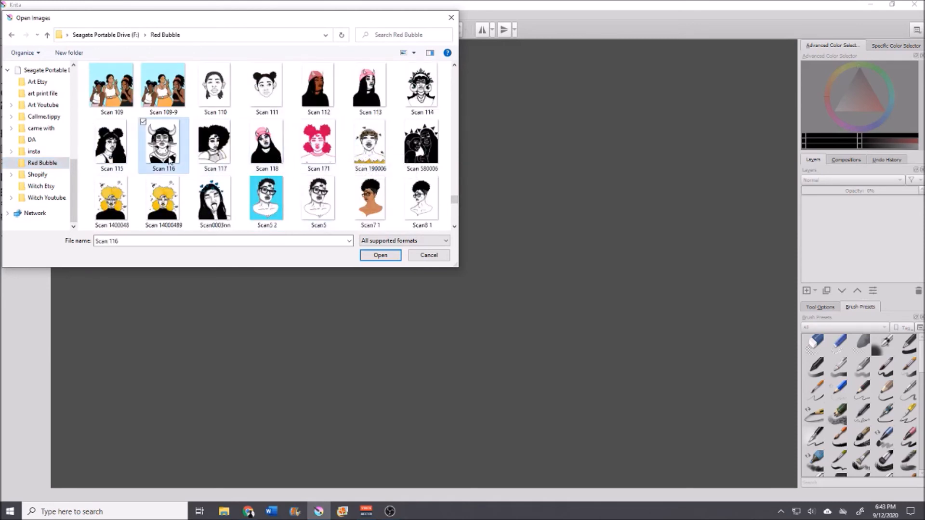
left_click(380, 255)
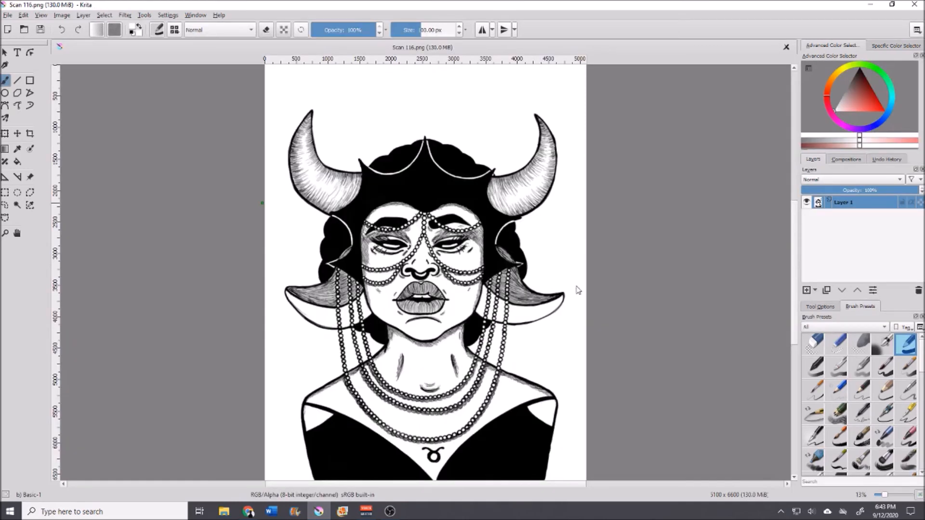
Step: Select the white background with the contiguous selection tool and delete it
scroll(578, 289, "down", 2)
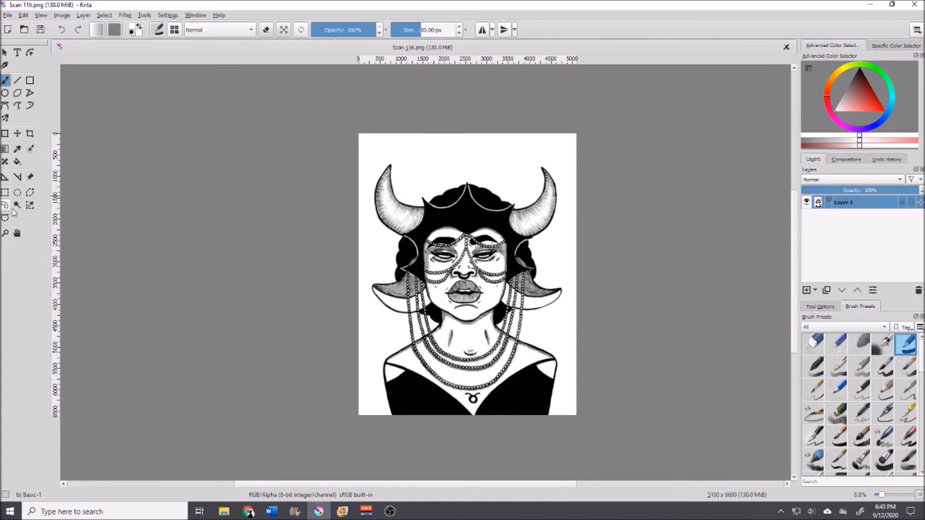
left_click(16, 206)
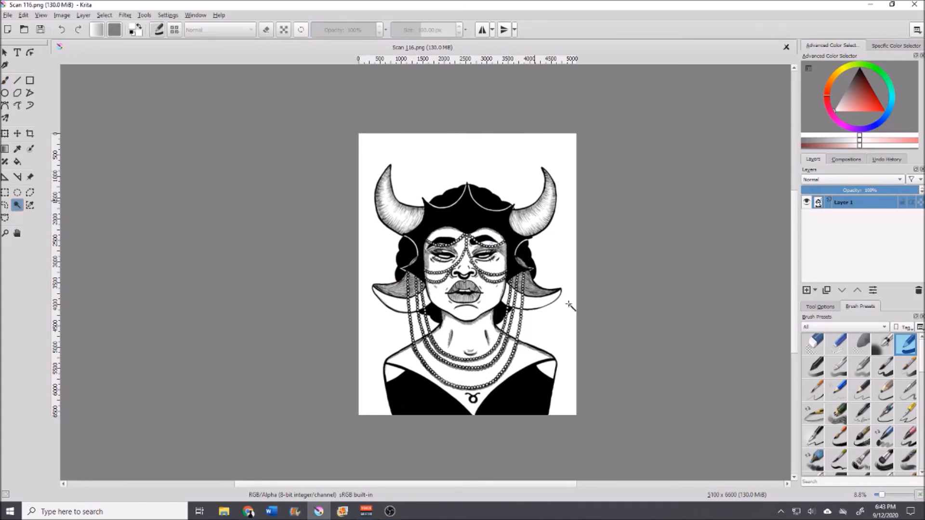
left_click(572, 341)
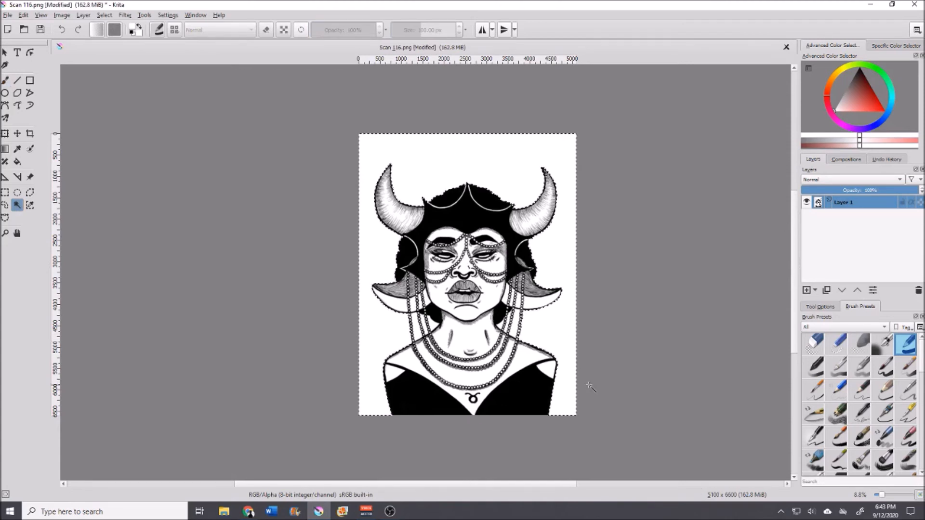
key("Delete")
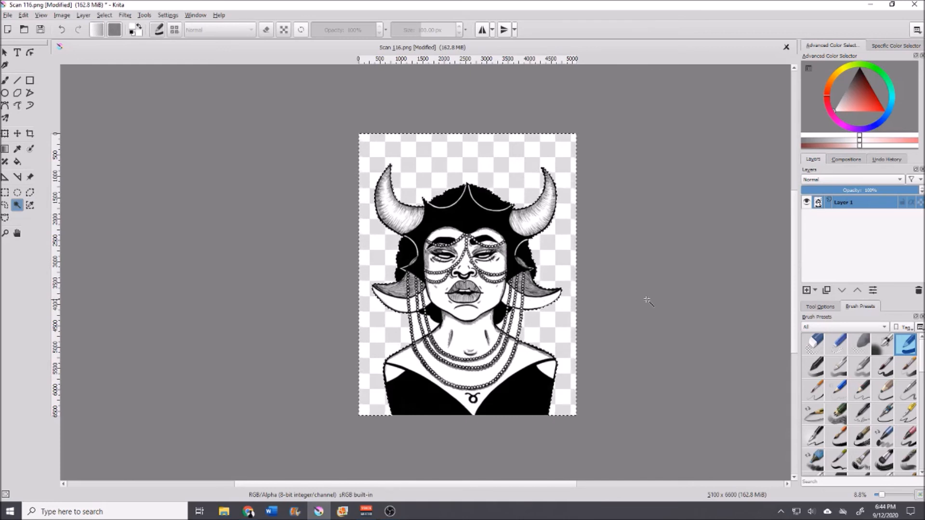
Step: Switch to the Eraser Circle preset, enlarge it to about 289 px and sweep it across the canvas
left_click(819, 346)
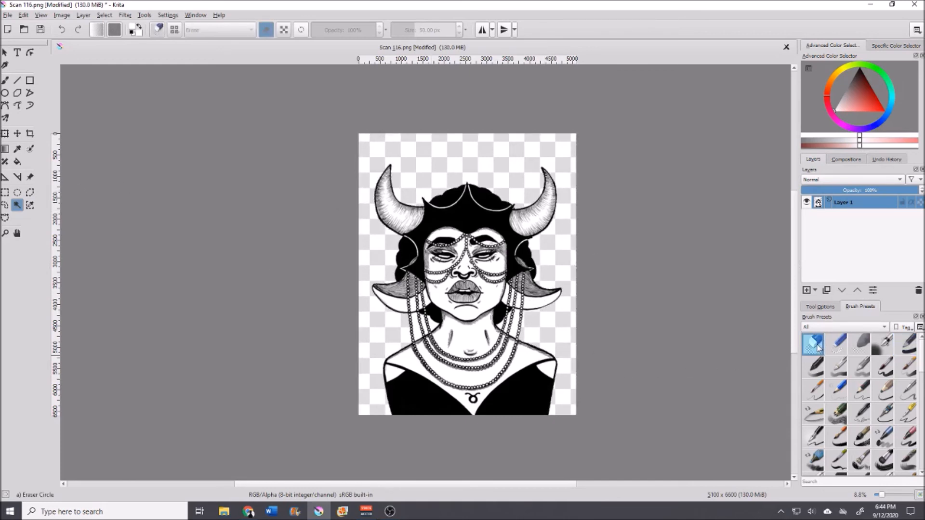
left_click(5, 80)
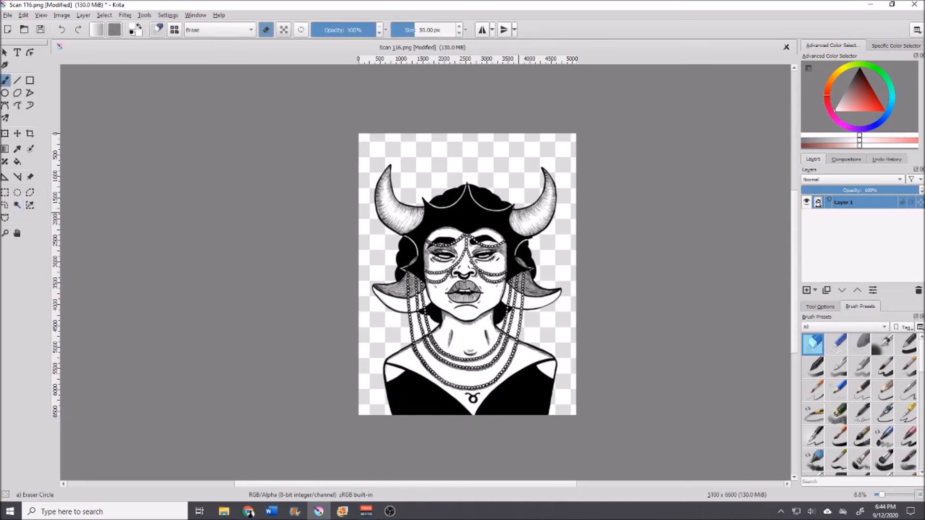
scroll(478, 198, "up", 2)
left_click_drag(416, 30, 434, 30)
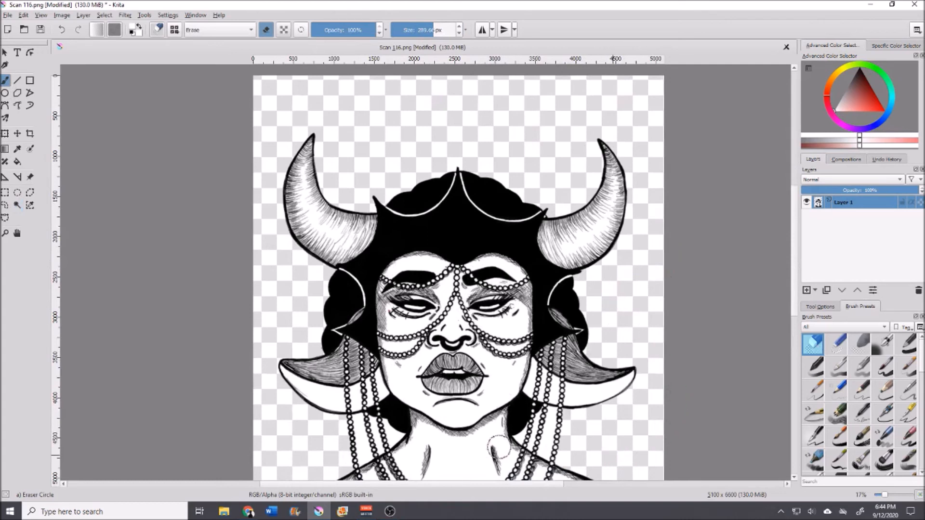
mouse_move(300, 434)
left_mouse_down()
mouse_move(247, 343)
mouse_move(279, 88)
mouse_move(590, 82)
left_mouse_up()
Step: Select the transparent background area with the contiguous selection tool
scroll(796, 214, "down", 1)
left_click_drag(796, 221, 780, 279)
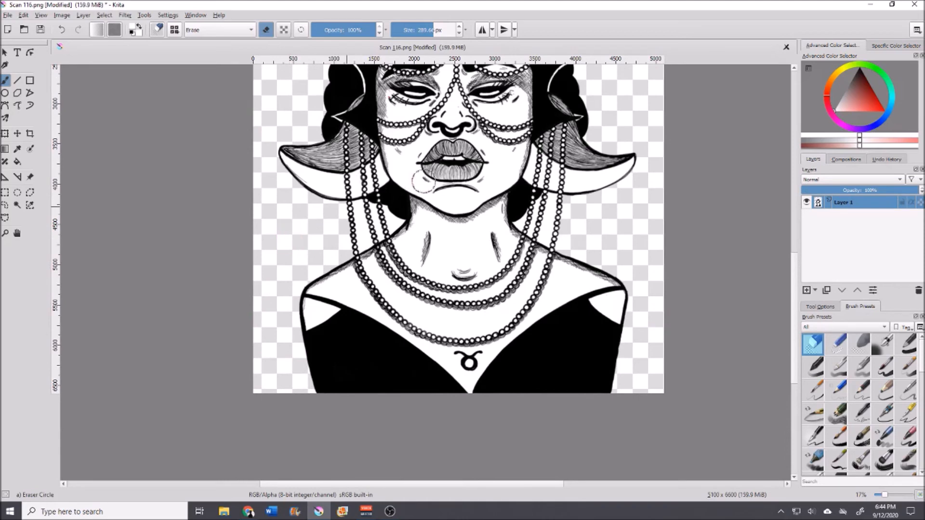
scroll(465, 203, "down", 2)
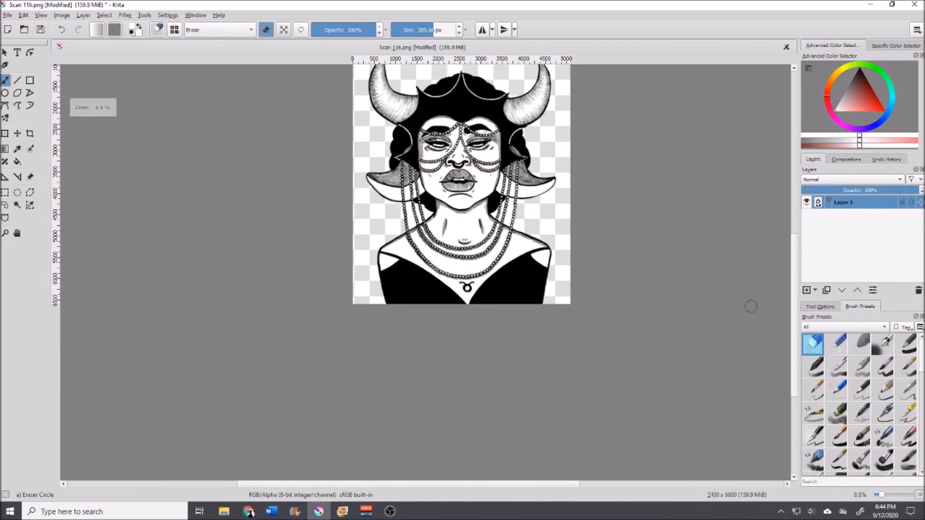
left_click_drag(795, 291, 795, 266)
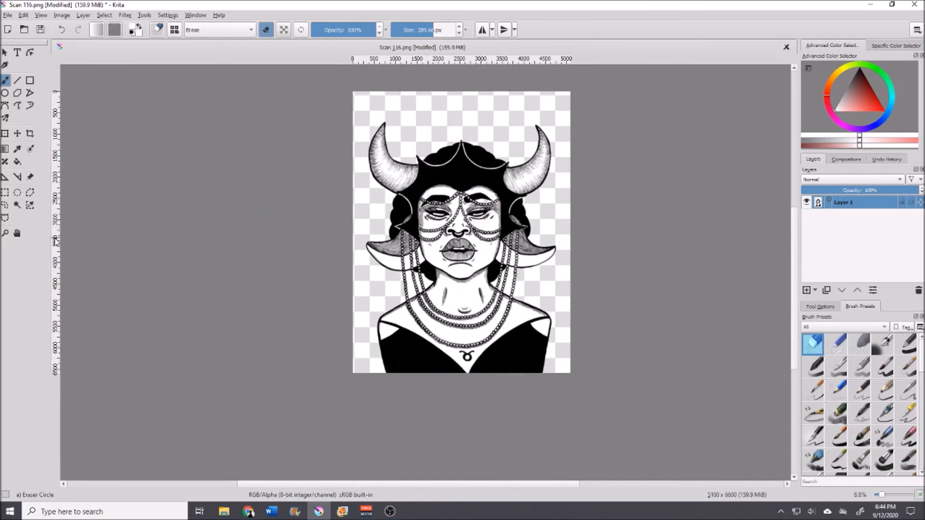
left_click(17, 206)
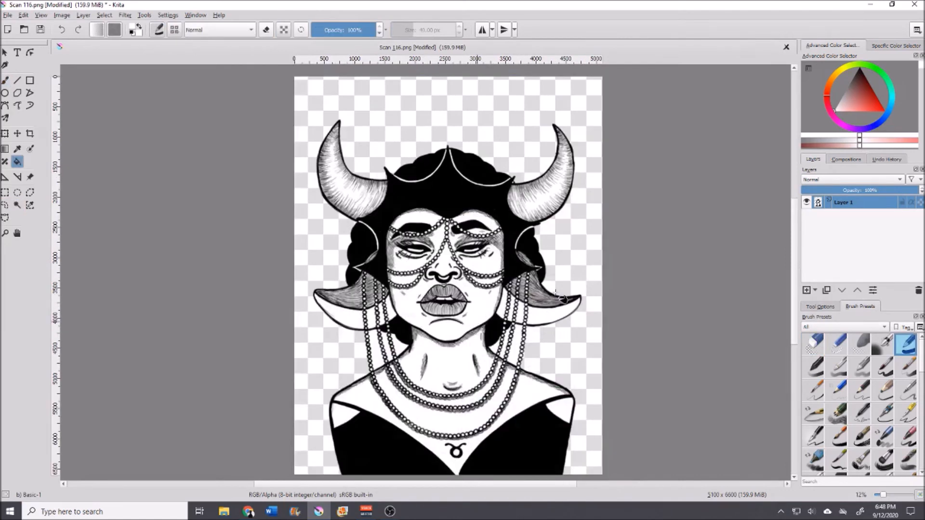
scroll(794, 221, "down", 1)
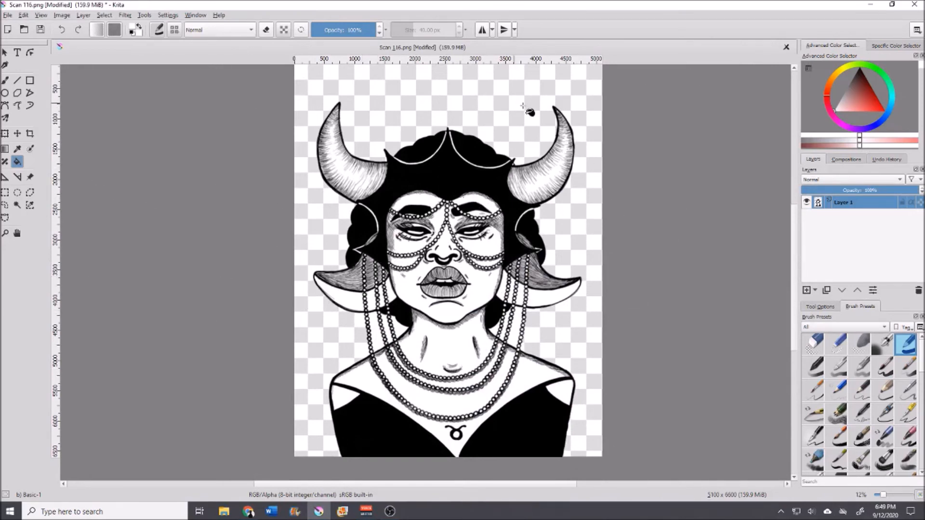
left_click(18, 205)
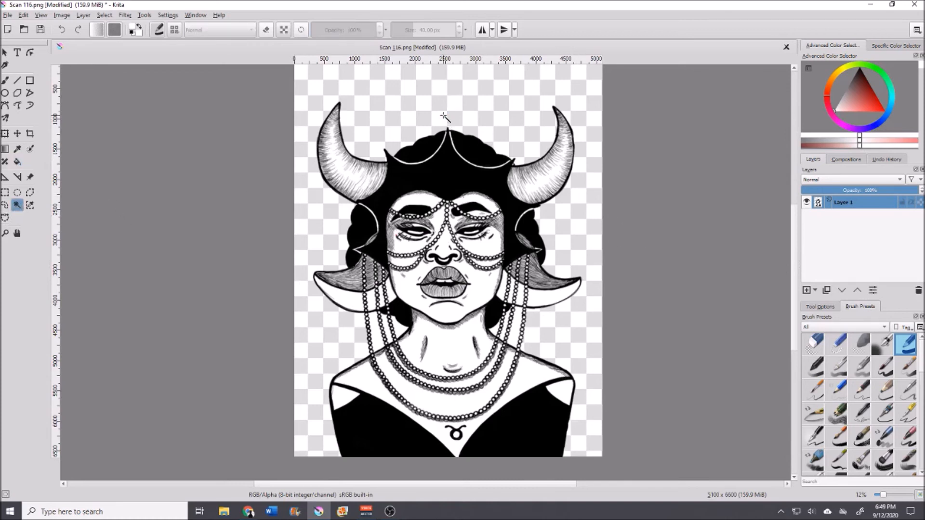
left_click(602, 219)
Step: Zoom in on the horns and switch back to the Eraser Circle preset with a smaller brush size
scroll(602, 220, "up", 1)
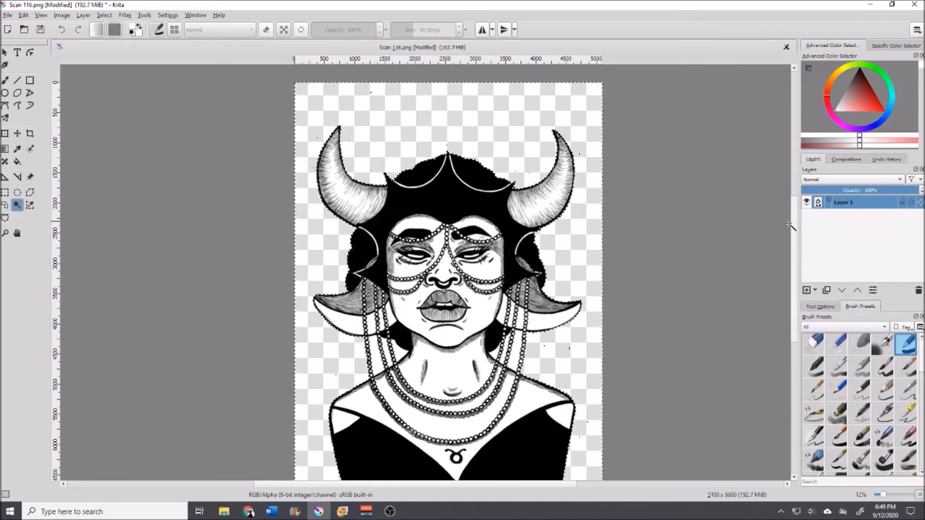
scroll(793, 233, "down", 1)
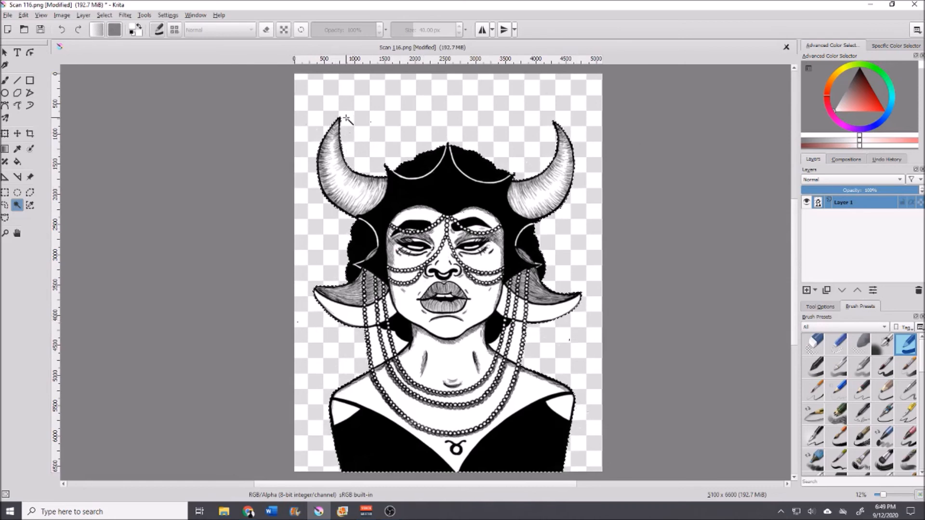
scroll(346, 119, "up", 1)
scroll(346, 119, "up", 1)
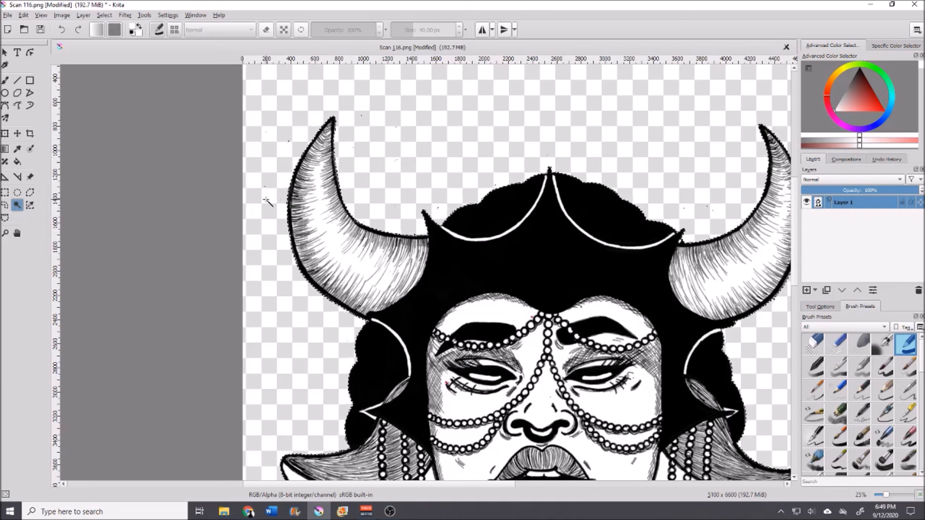
left_click(5, 80)
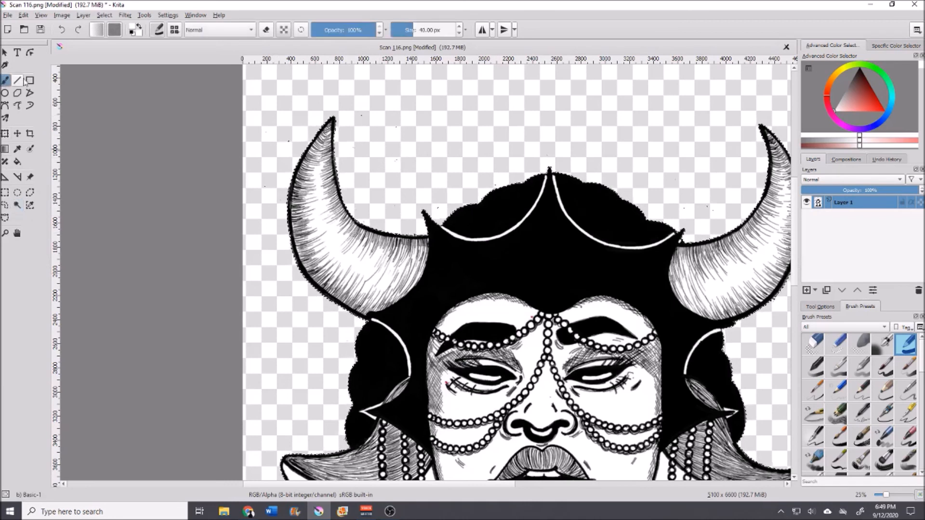
left_click(814, 344)
left_click_drag(419, 31, 427, 30)
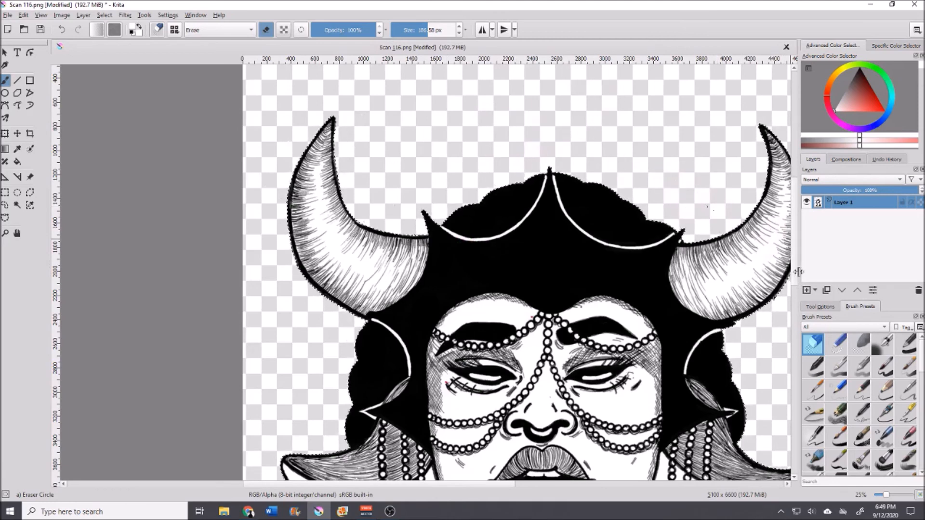
Step: Inspect the area around the horns and head for leftover specks
scroll(626, 144, "up", 3)
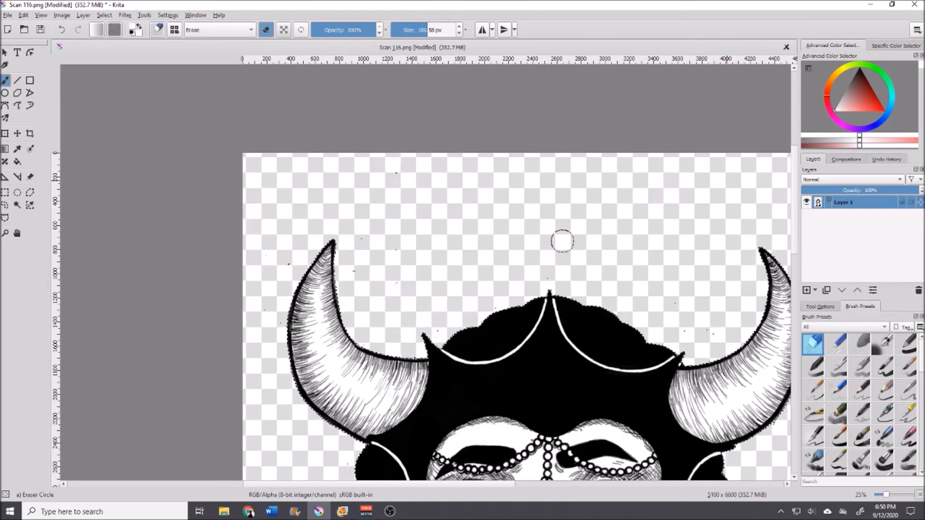
left_click_drag(421, 484, 493, 485)
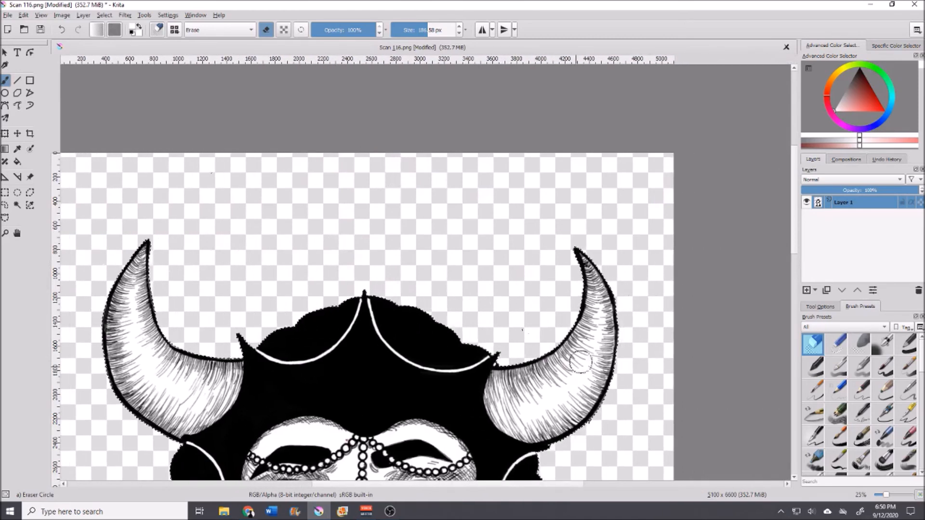
left_click_drag(794, 239, 793, 365)
scroll(608, 217, "up", 3)
scroll(646, 183, "down", 3)
scroll(371, 438, "up", 10)
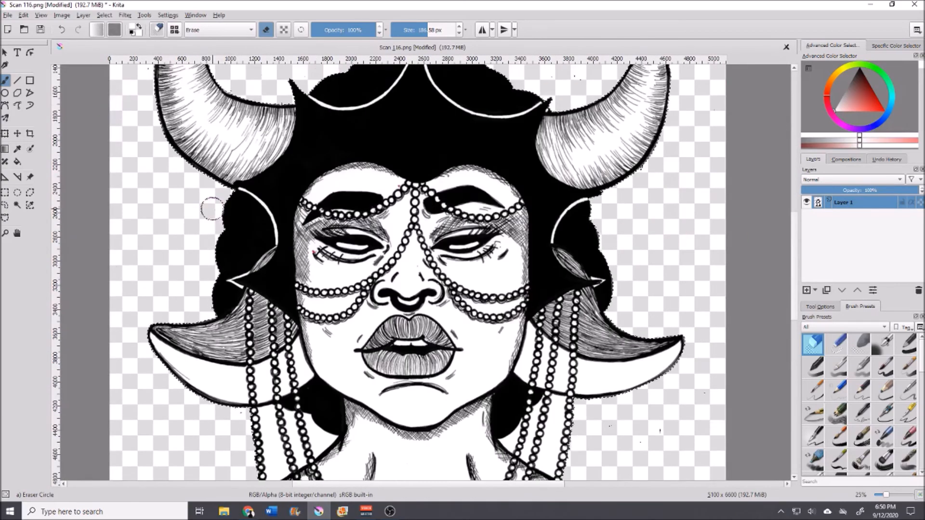
scroll(740, 334, "down", 5)
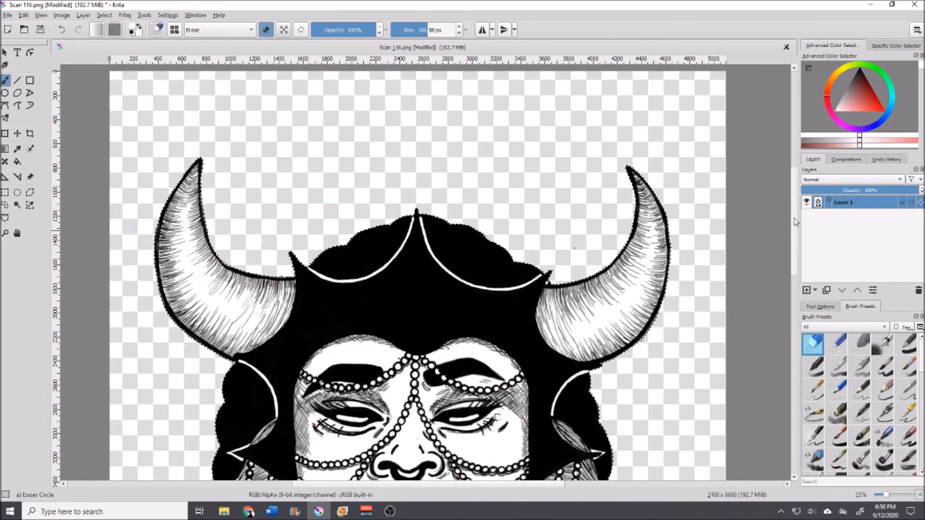
Step: Select the transparent background again with the contiguous selection tool
left_click(17, 204)
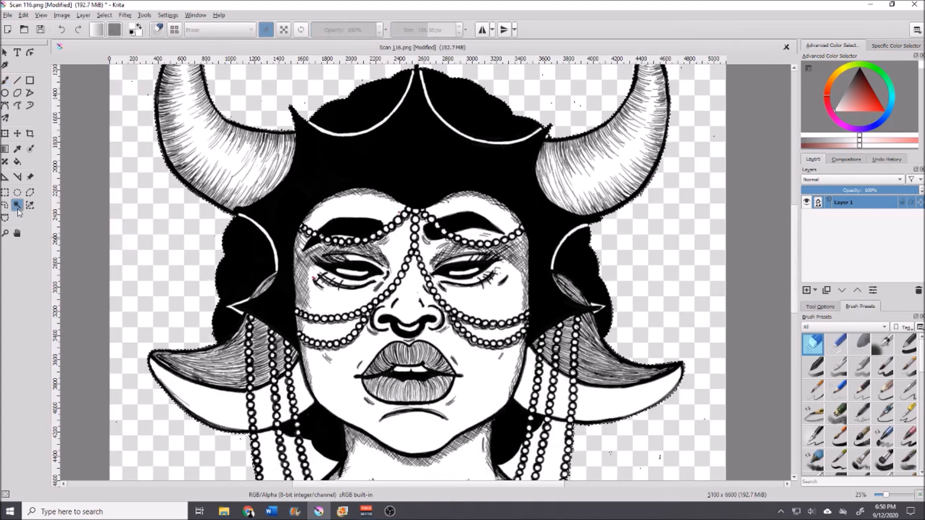
left_click(742, 268)
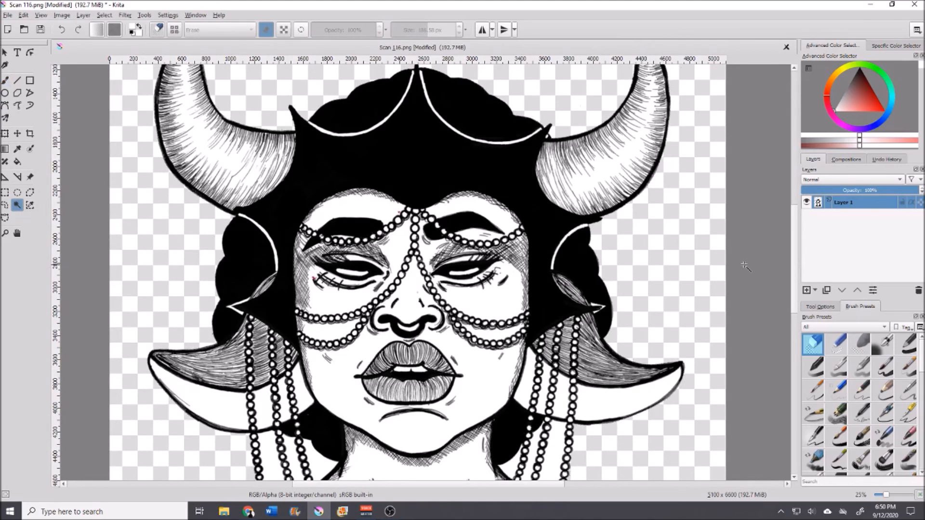
scroll(614, 295, "down", 2)
scroll(795, 279, "down", 1)
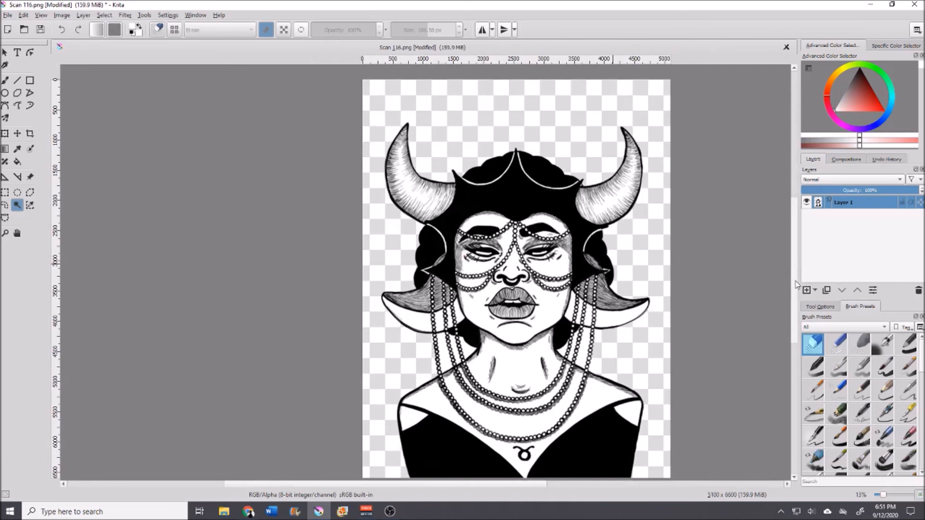
scroll(797, 285, "down", 1)
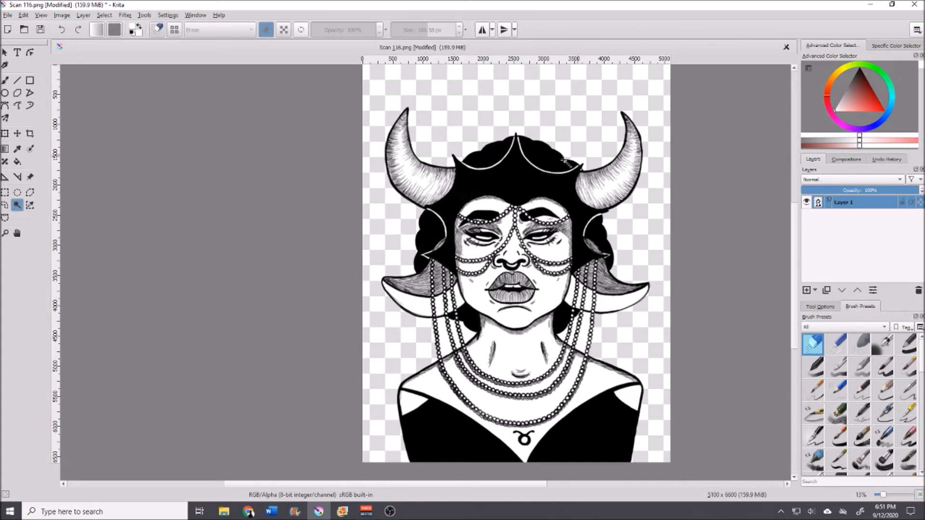
left_click(62, 15)
mouse_move(105, 14)
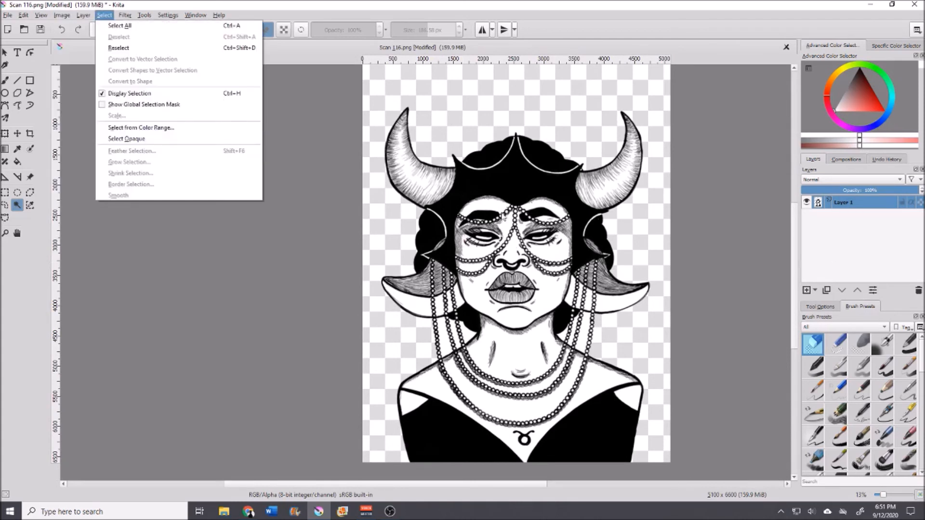
left_click(791, 209)
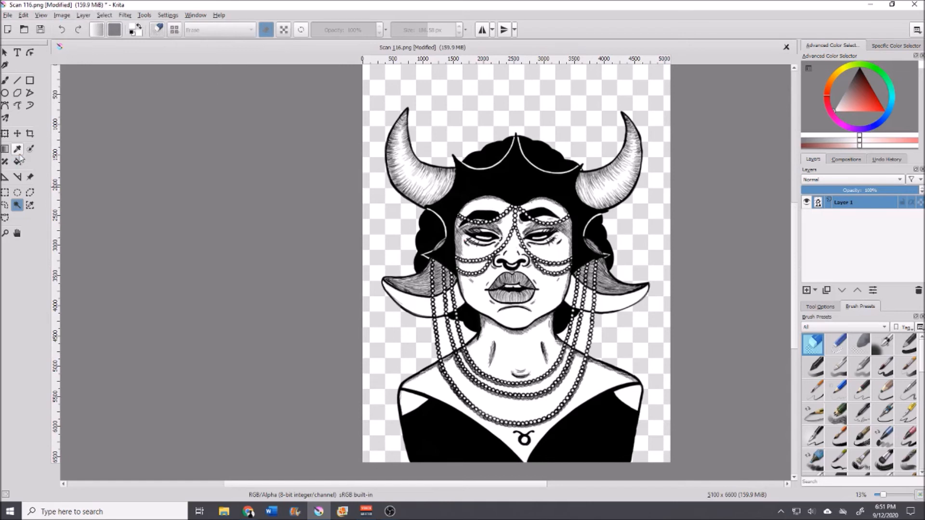
Step: Nudge the drawing slightly upward with the Move tool
left_click(19, 136)
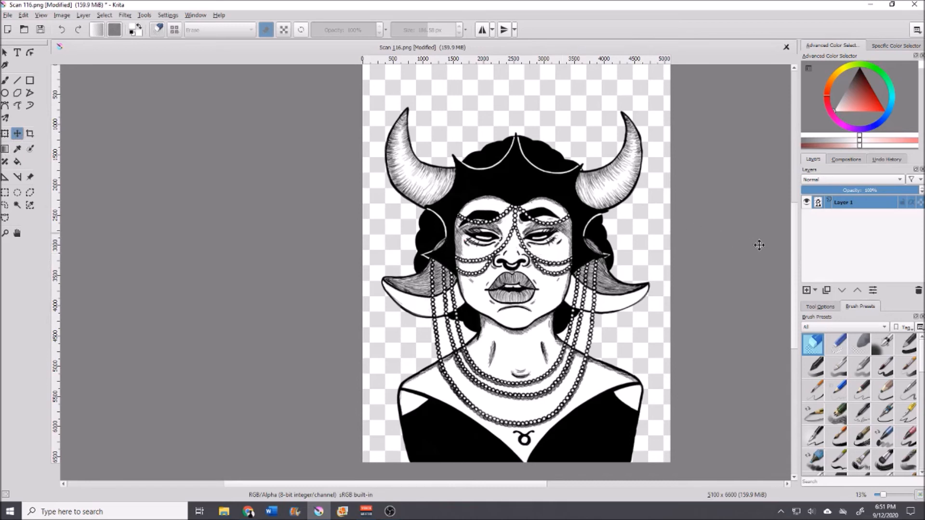
scroll(798, 248, "up", 1)
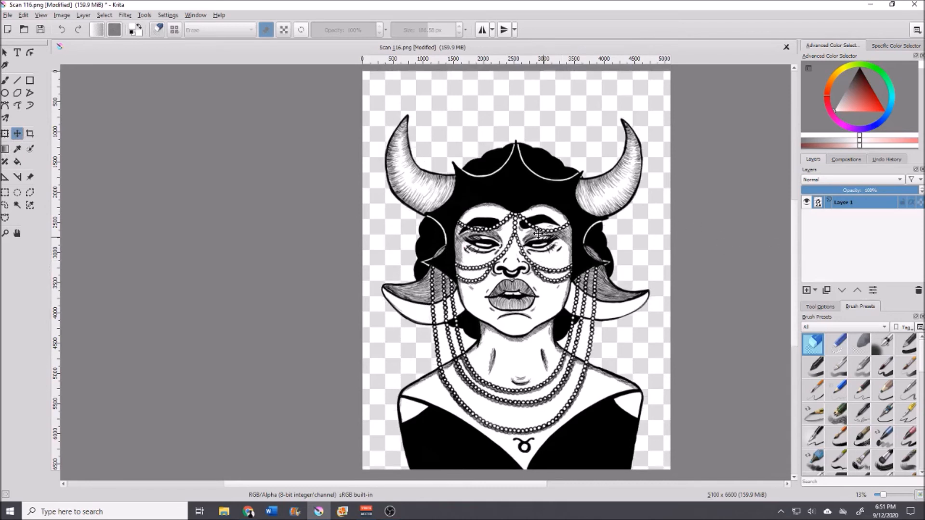
left_click_drag(516, 208, 514, 204)
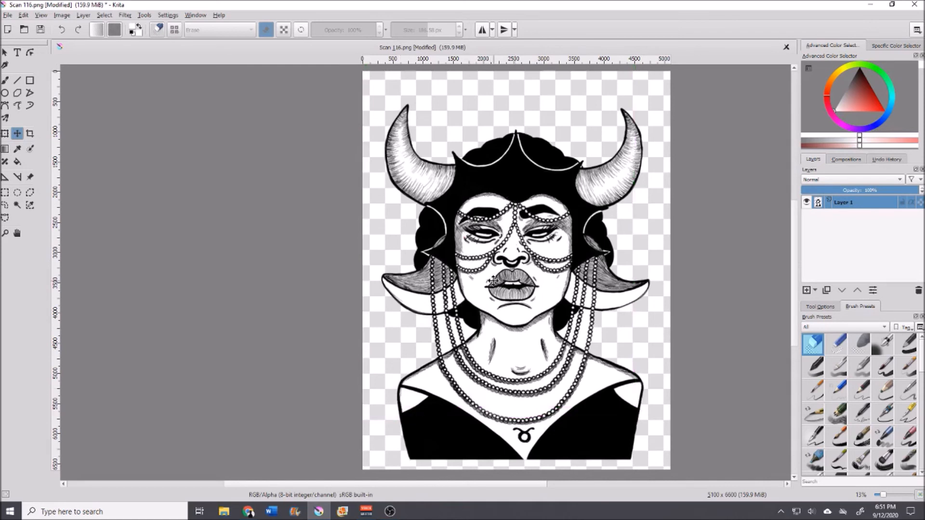
left_click_drag(510, 243, 510, 236)
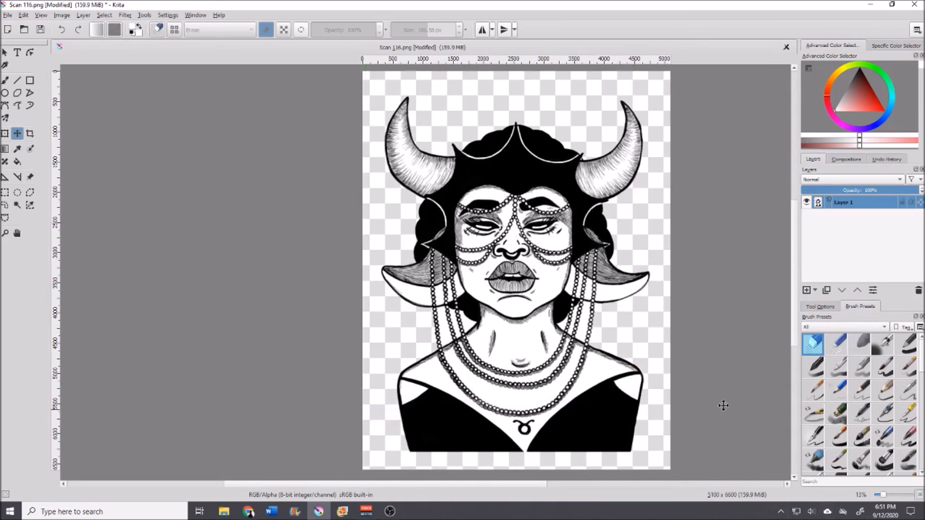
Step: Duplicate the drawing layer, hide the top copy and make the lower copy active
right_click(851, 208)
left_click(791, 263)
right_click(843, 206)
left_click(813, 266)
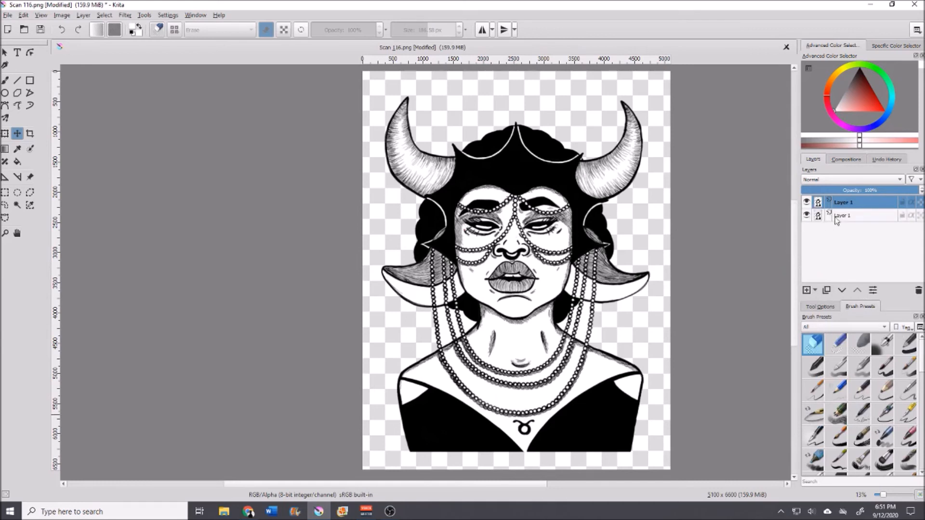
left_click(806, 202)
left_click(835, 217)
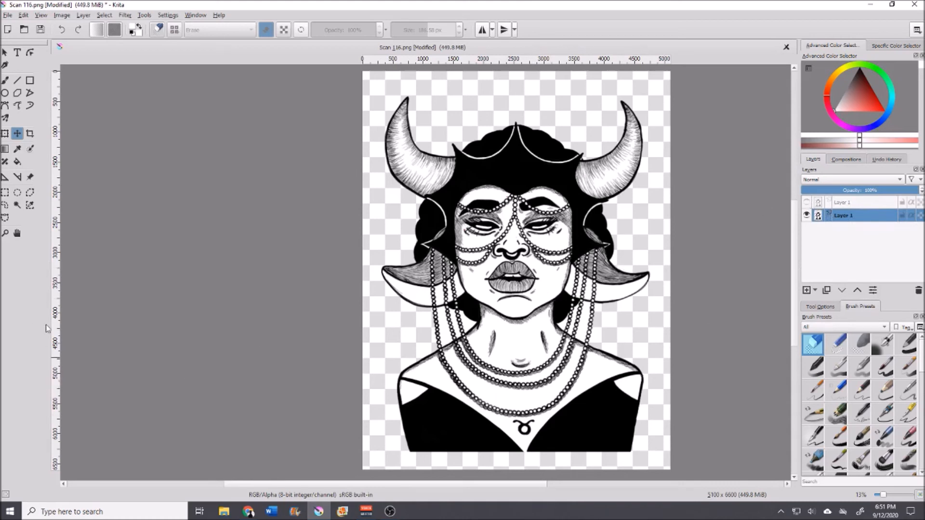
Step: Select the transparent background on the lower layer with the contiguous selection tool and invert the selection
left_click(17, 205)
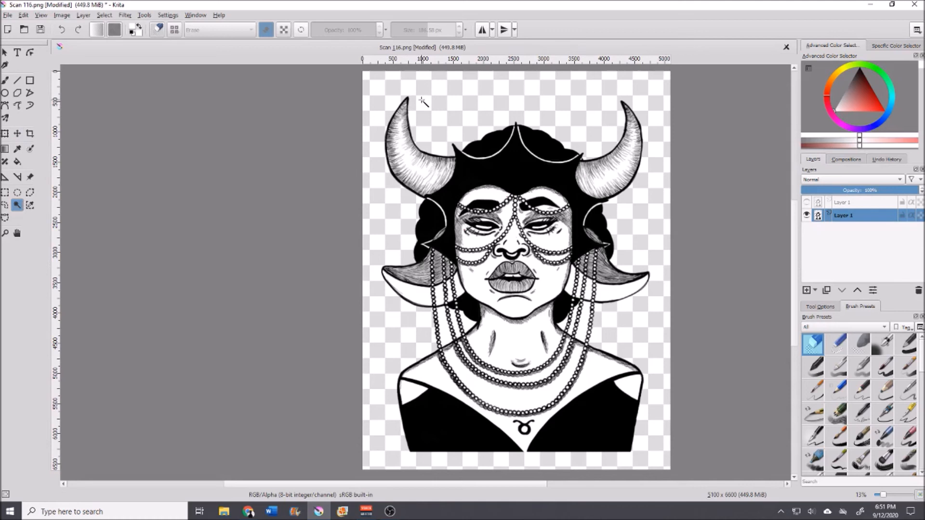
left_click(422, 100)
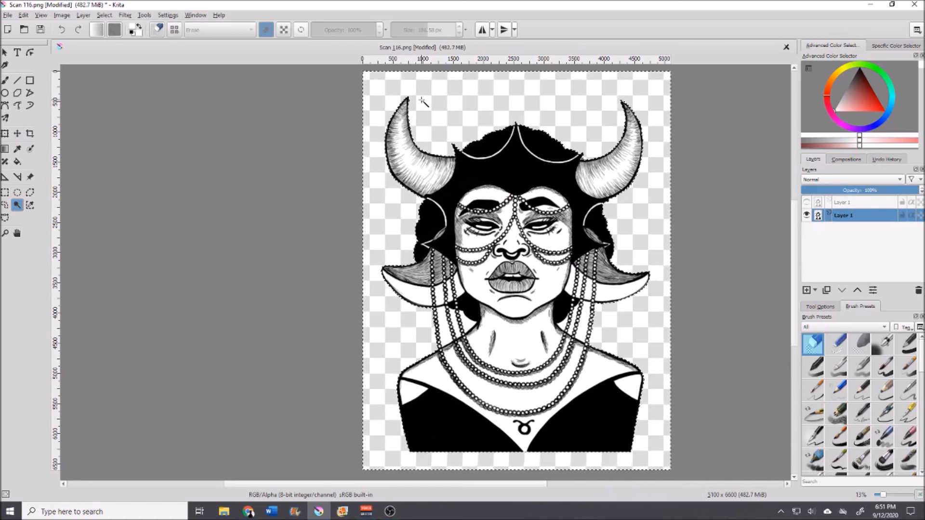
key("ctrl+shift+i")
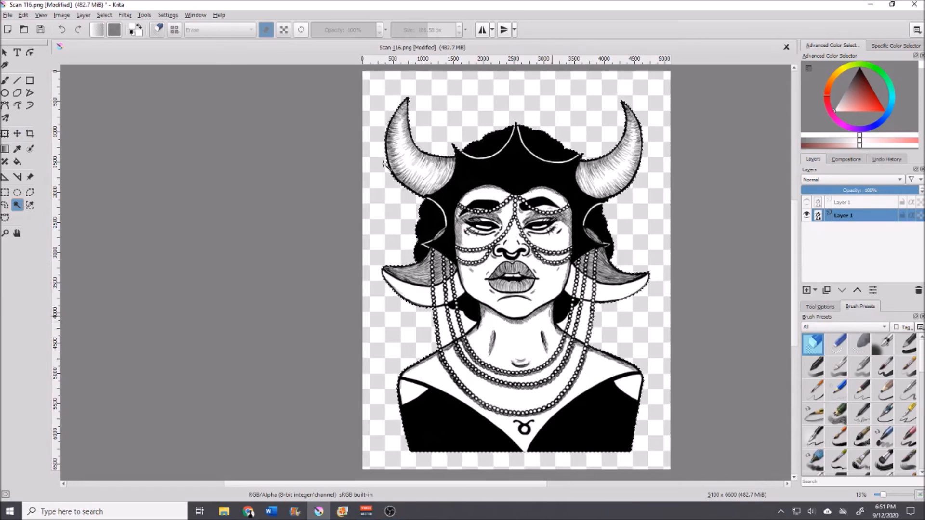
Step: Paint the selected figure area solid white with the Basic-1 brush at 1000 px size
left_click(6, 83)
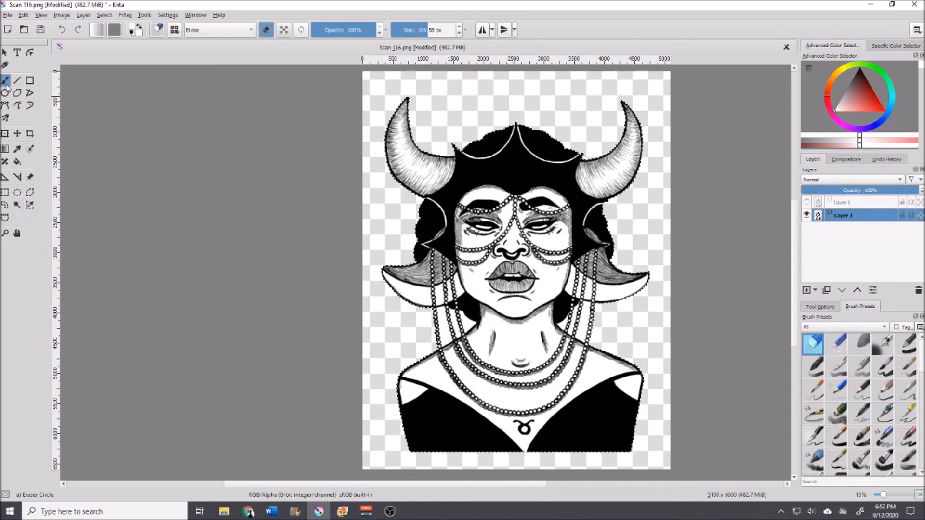
left_click(908, 344)
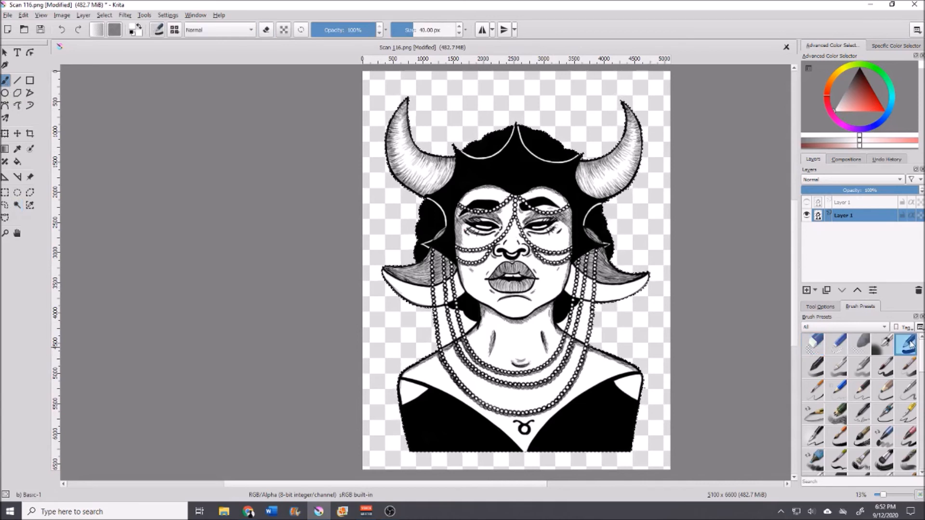
left_click_drag(852, 102, 835, 111)
left_click_drag(423, 36, 462, 33)
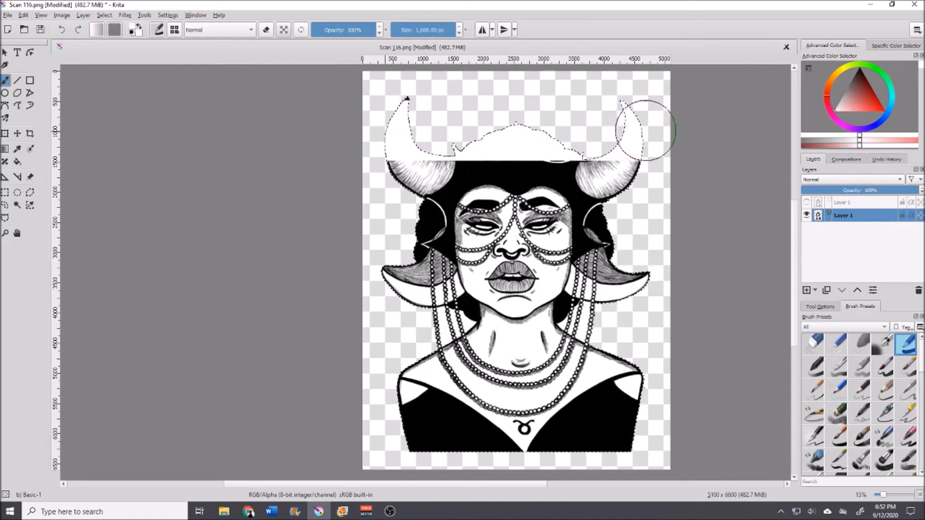
left_click_drag(626, 123, 670, 169)
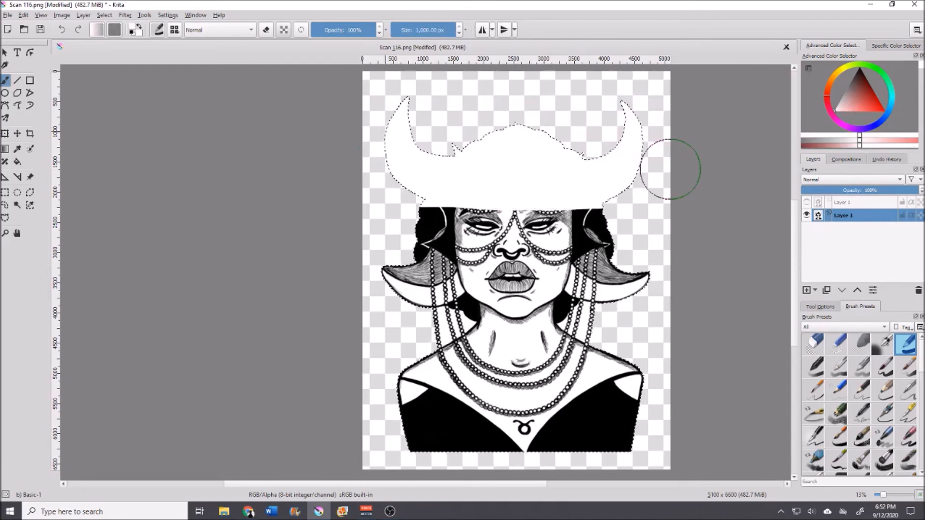
left_click_drag(500, 385, 347, 120)
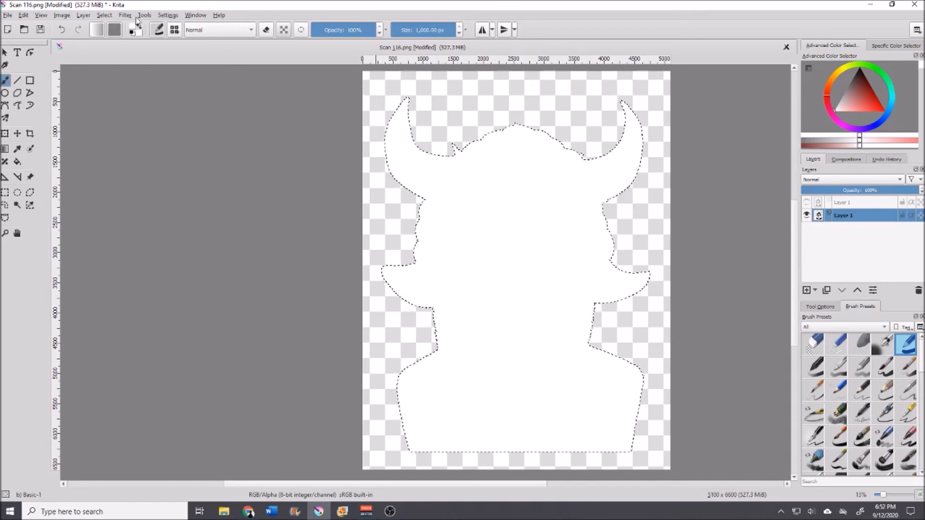
Step: Grow the selection by the default amount
left_click(105, 15)
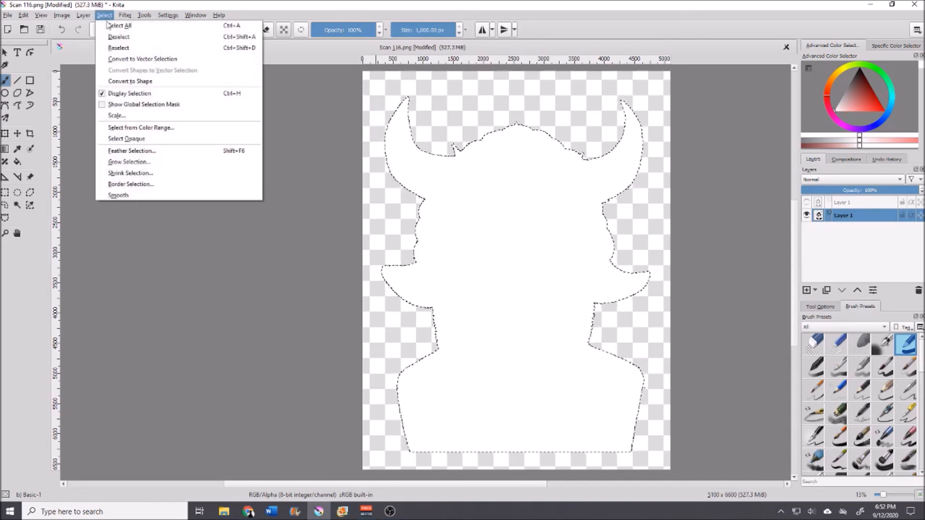
left_click(127, 162)
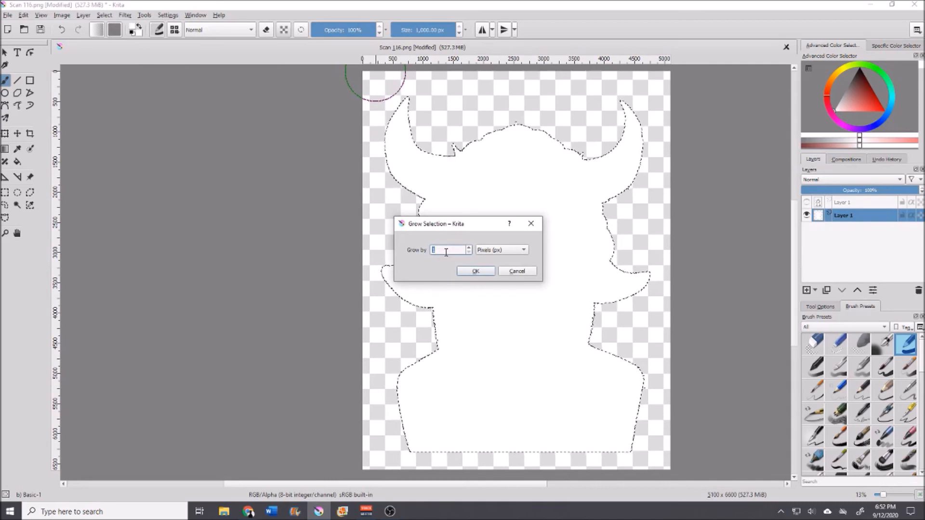
key("Return")
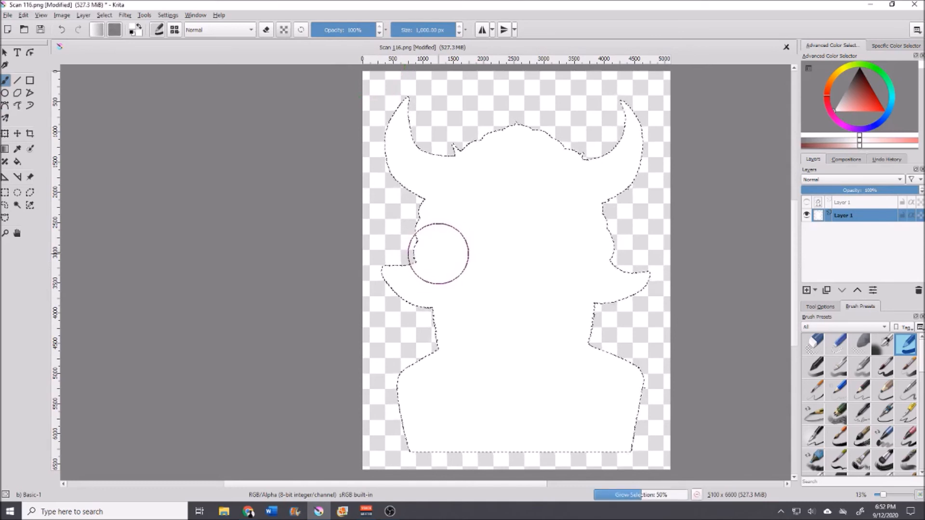
Step: Grow the selection further by 50 pixels
scroll(426, 158, "up", 3)
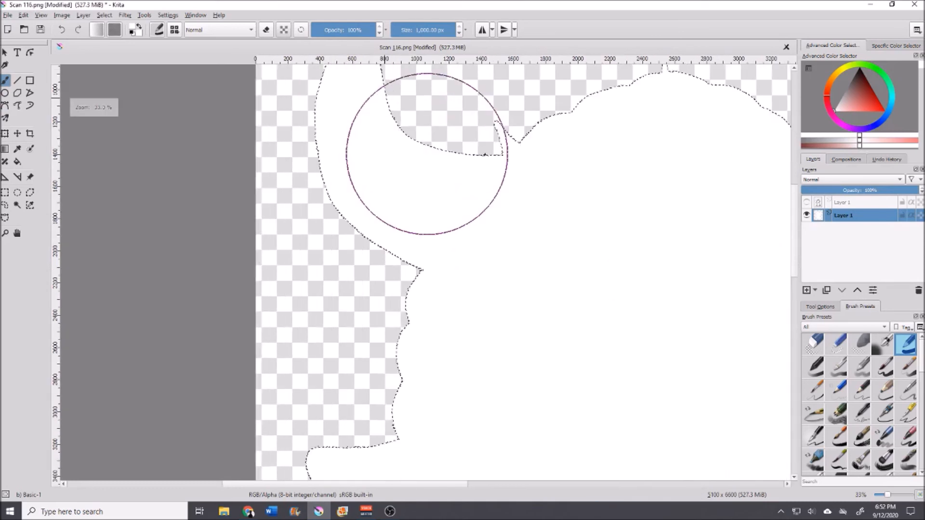
scroll(427, 154, "up", 1)
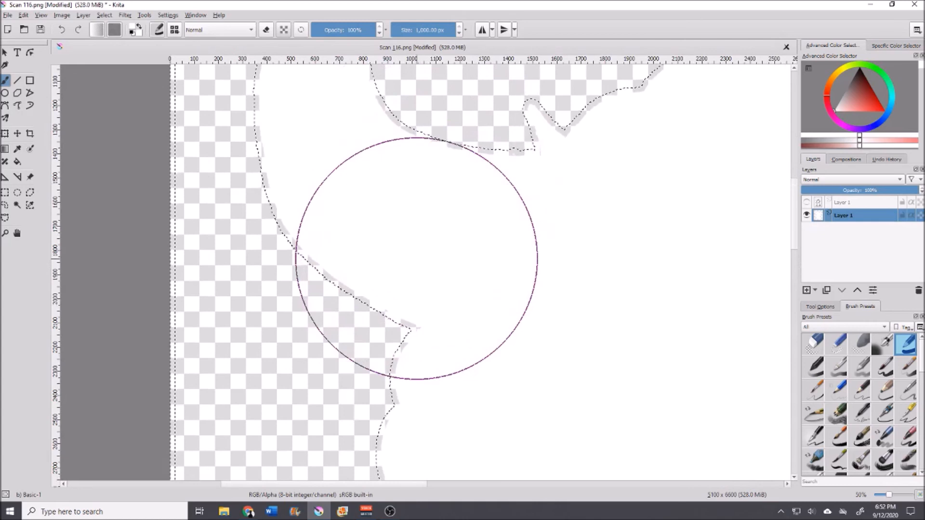
scroll(386, 281, "down", 2)
scroll(417, 259, "down", 2)
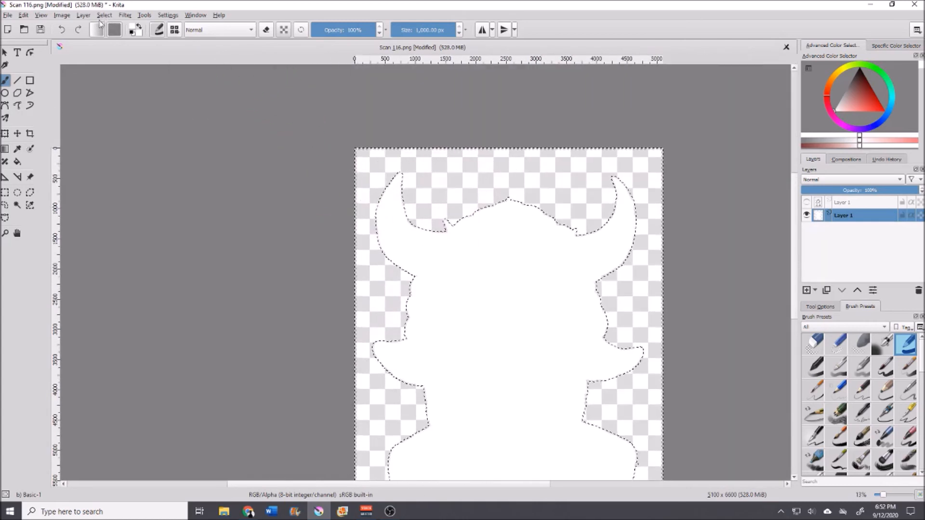
scroll(441, 264, "down", 1)
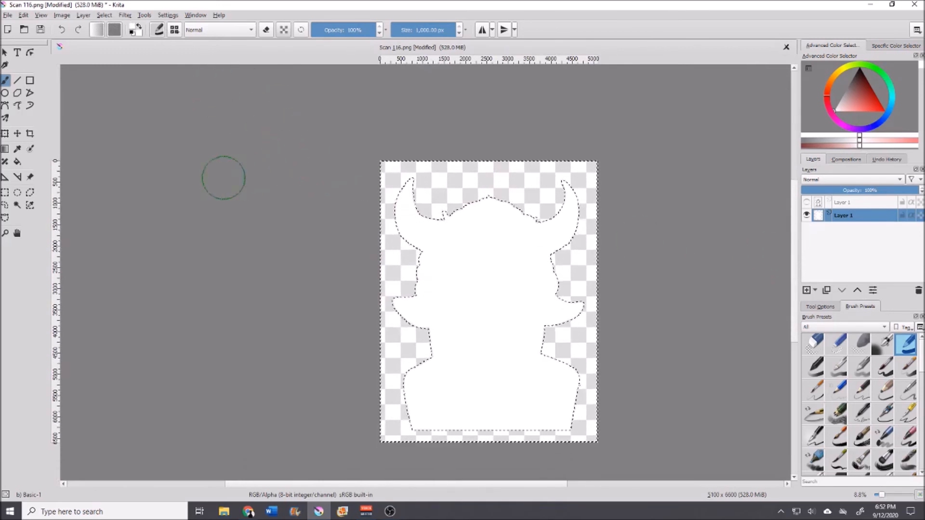
left_click(17, 204)
left_click(104, 15)
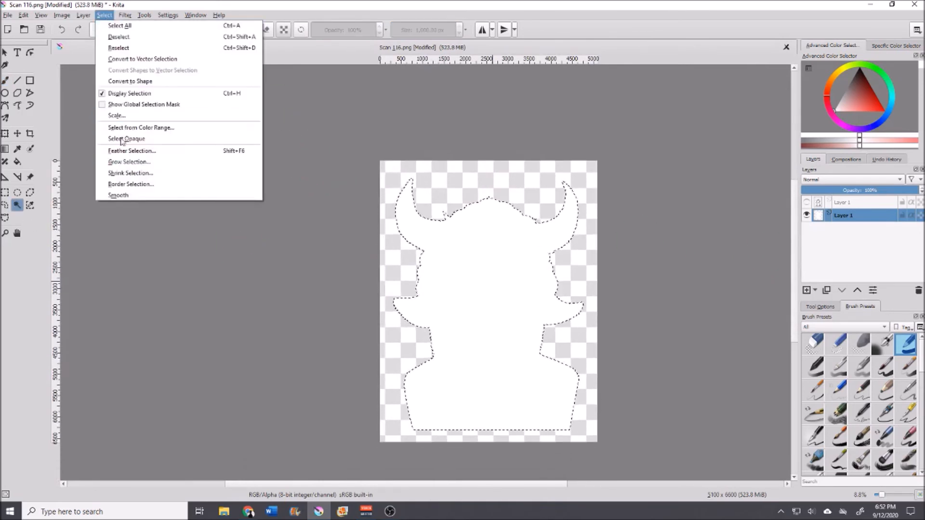
left_click(119, 162)
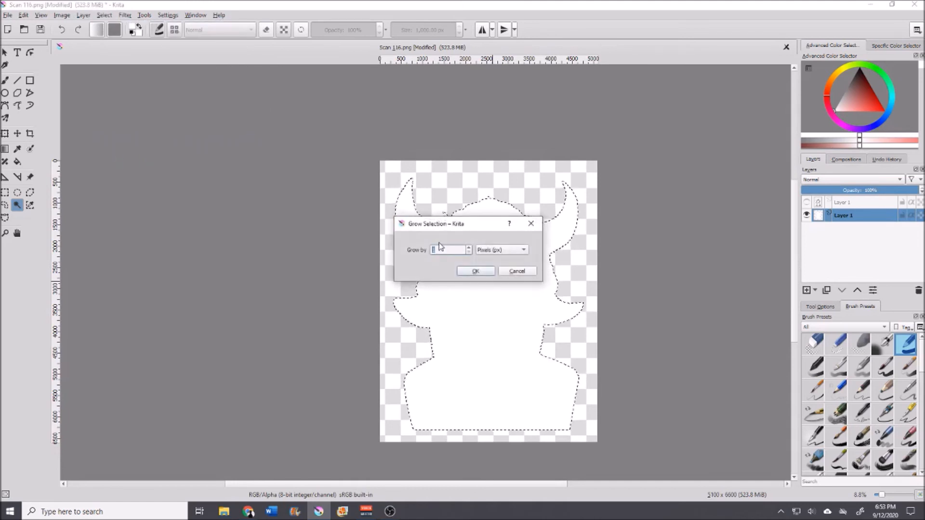
type("50")
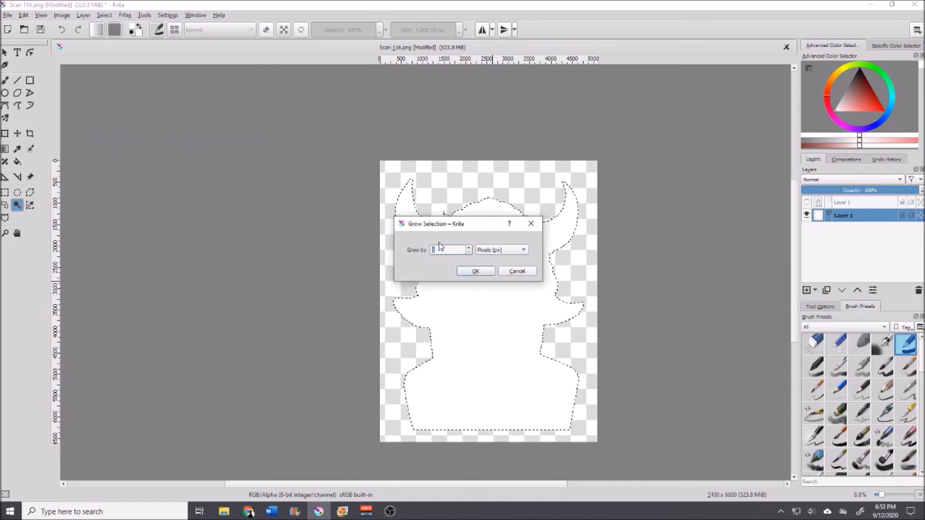
key("Return")
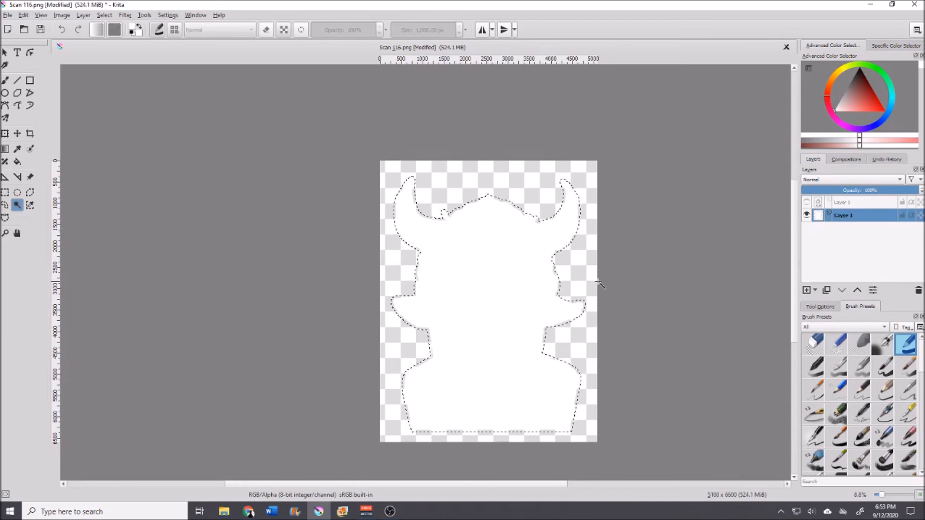
Step: Grow the selection once more with the same dialog
left_click(104, 15)
left_click(116, 167)
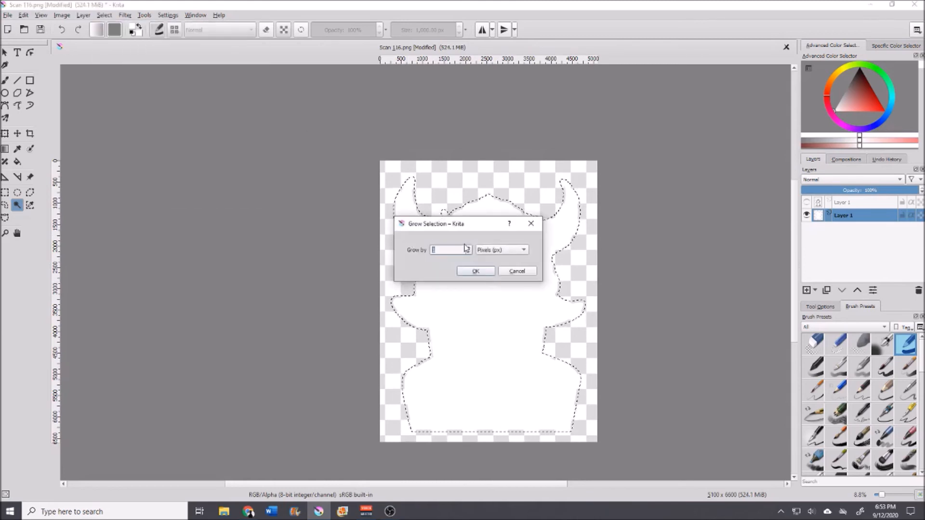
key("Return")
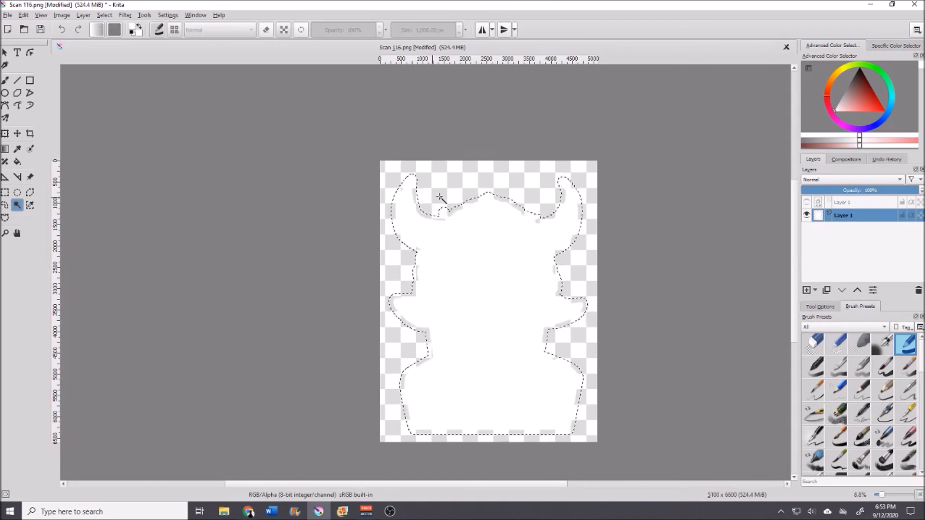
Step: Inspect the selection edge up close, then grow the selection once more by the amount in the dialog
scroll(453, 197, "up", 5)
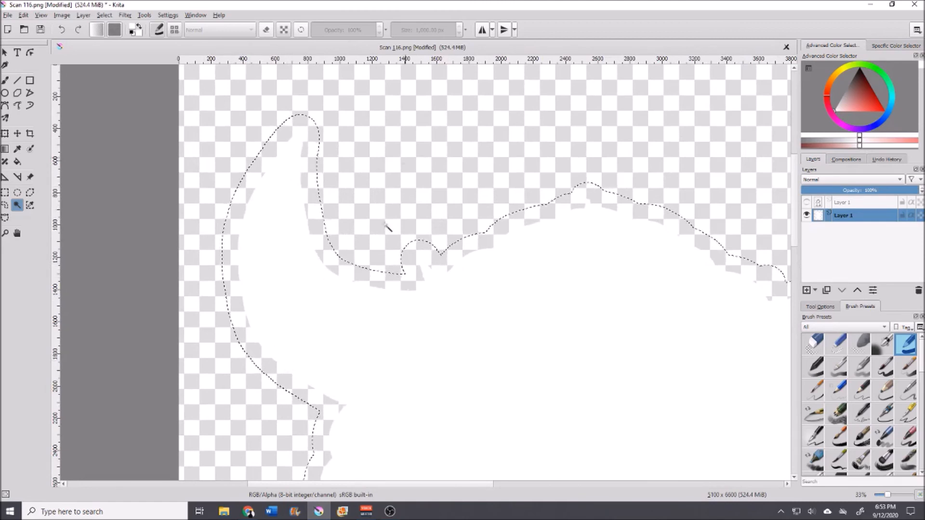
scroll(413, 233, "down", 2)
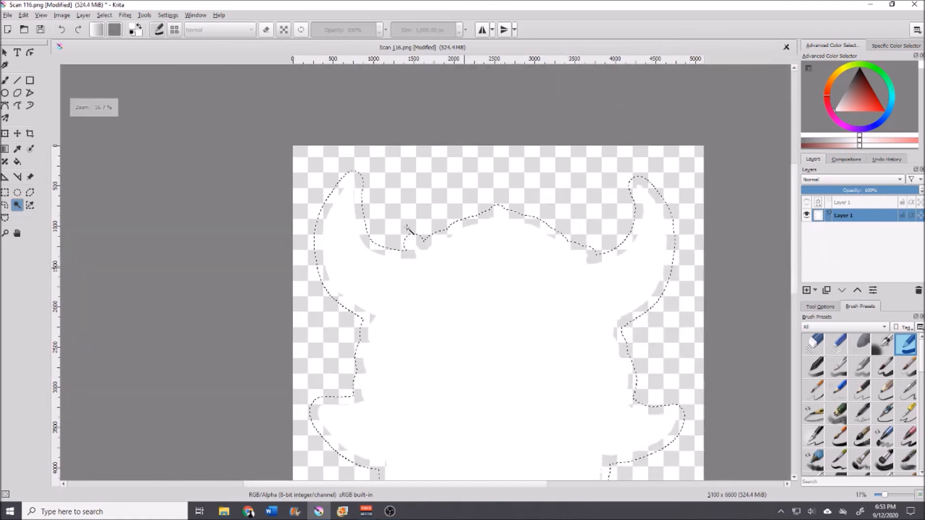
scroll(664, 282, "down", 3)
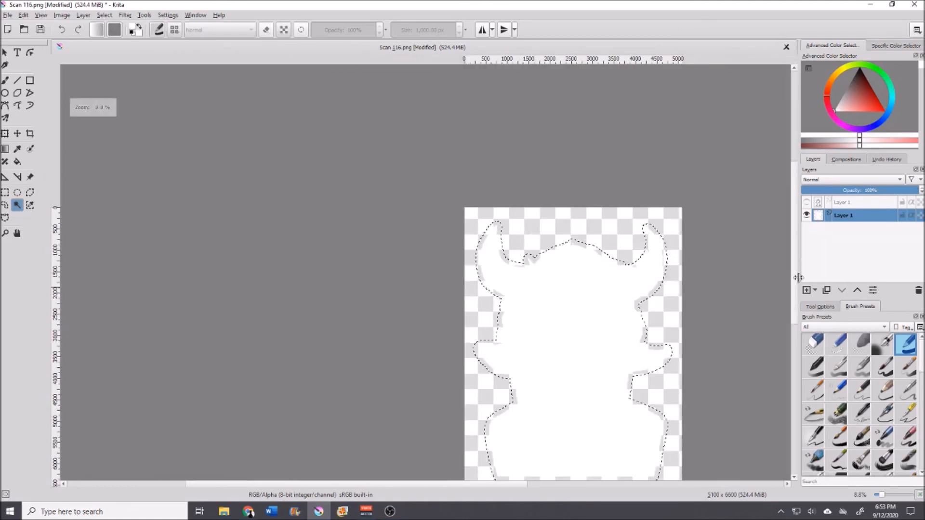
left_click_drag(795, 285, 795, 309)
left_click_drag(450, 484, 487, 485)
left_click(85, 16)
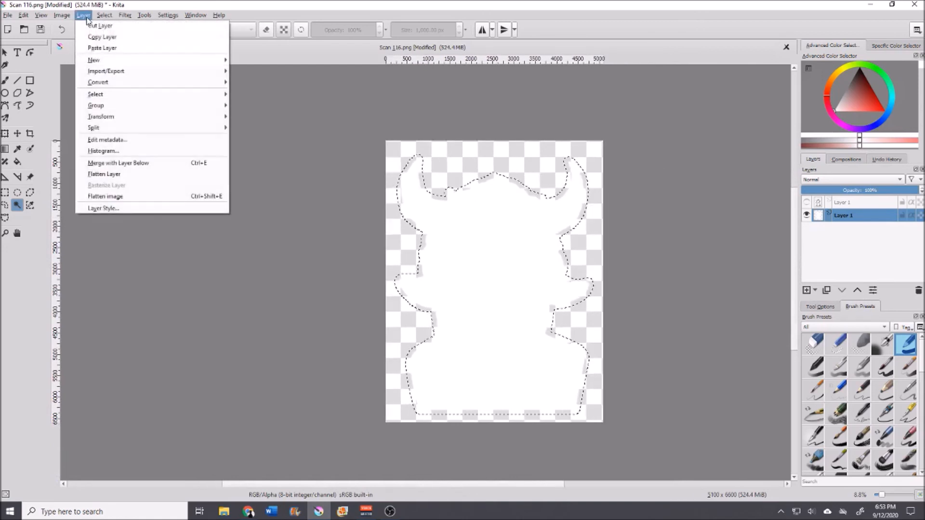
left_click(84, 16)
left_click(104, 15)
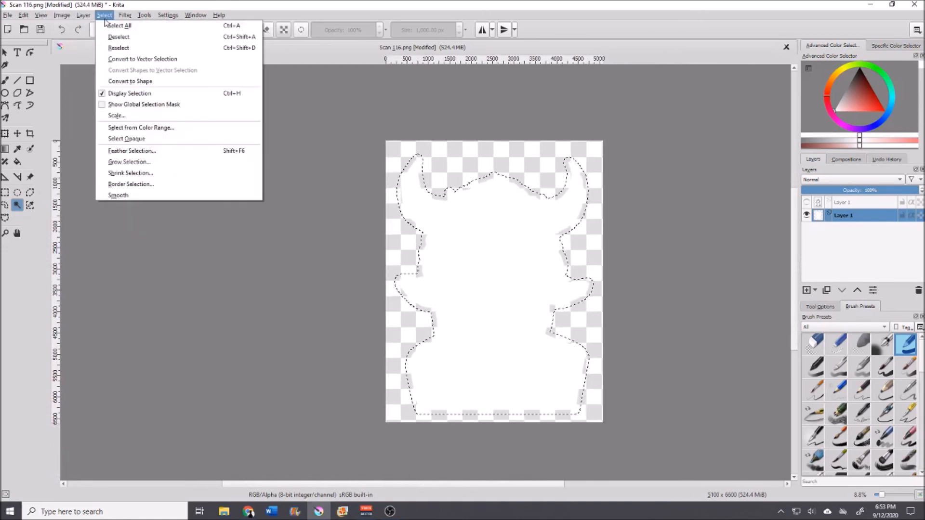
left_click(124, 161)
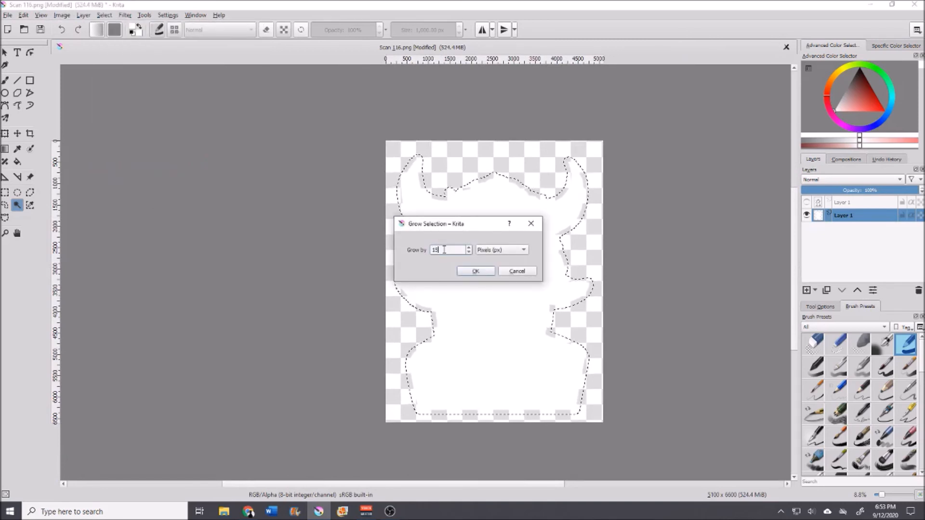
key("Return")
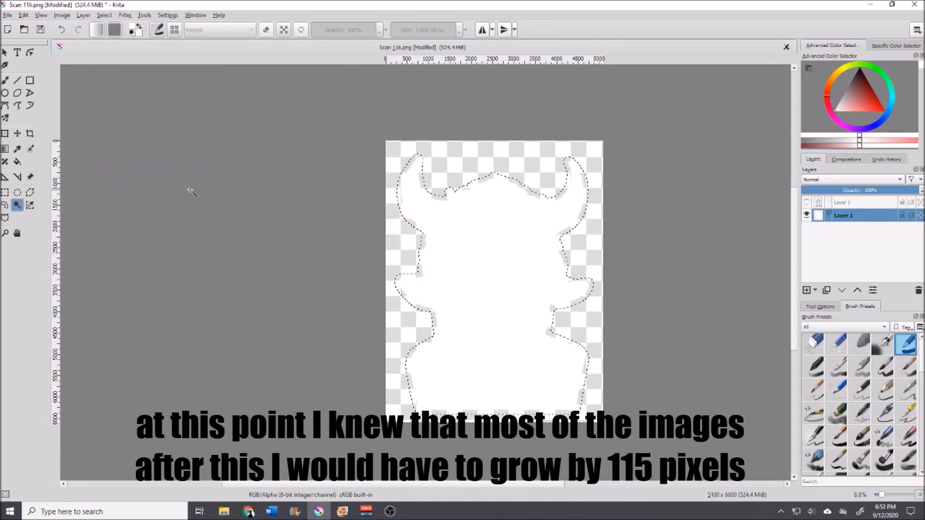
Step: Paint the grown selection solid white with the brush and show the artwork layer above it
left_click(5, 81)
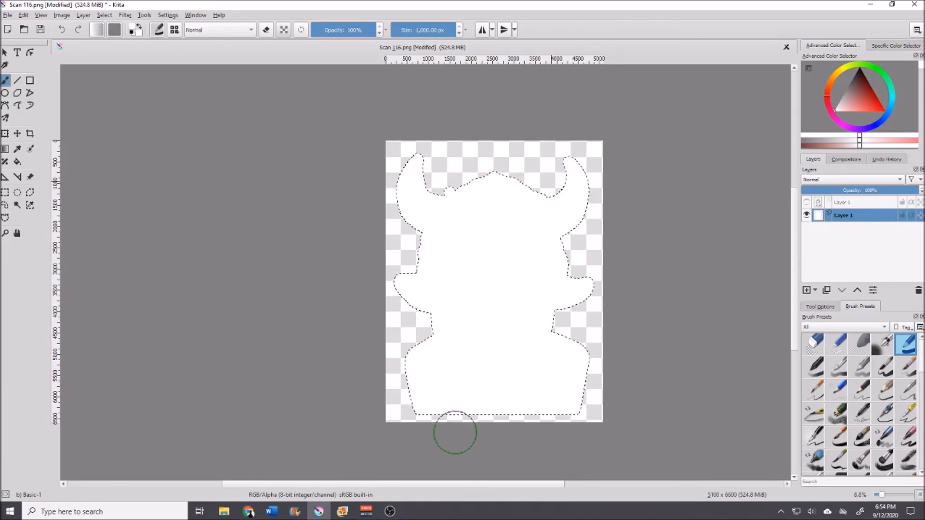
left_click(17, 205)
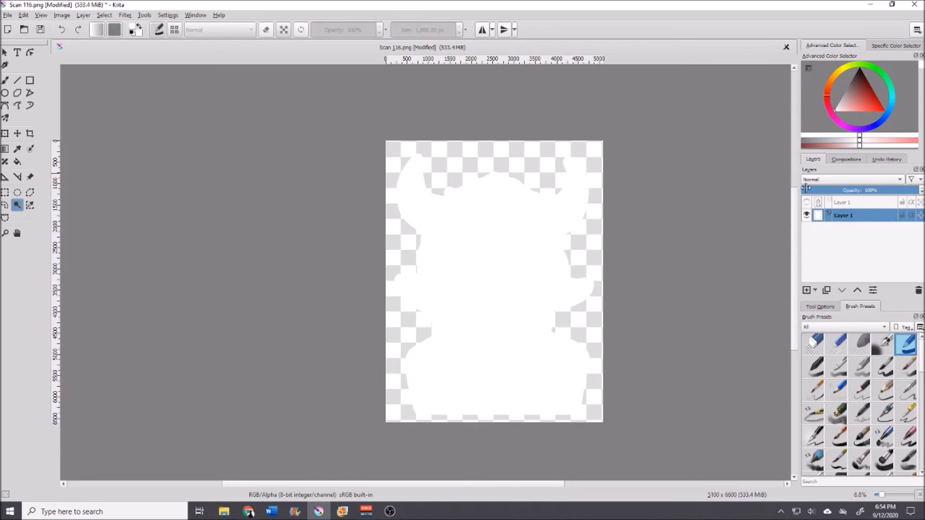
left_click(807, 202)
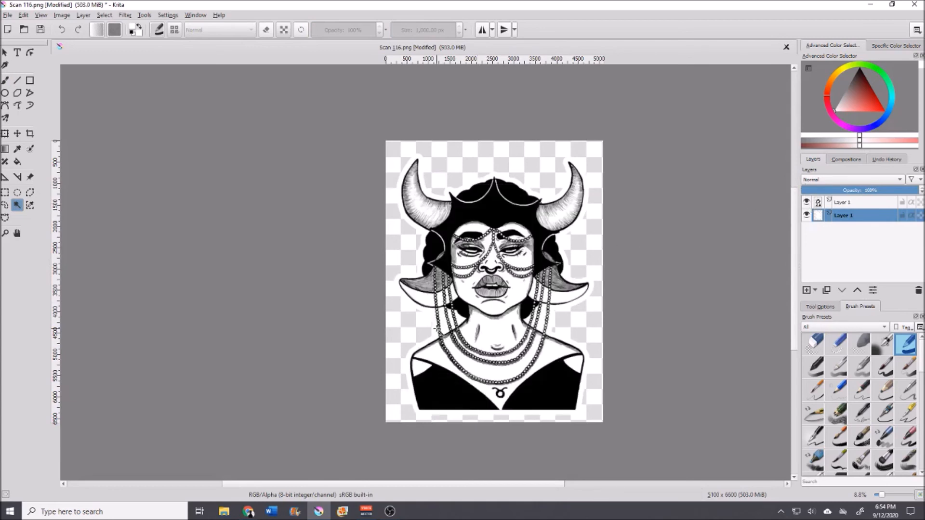
Step: Zoom in and pan around to inspect the white border around the artwork
scroll(436, 327, "up", 5)
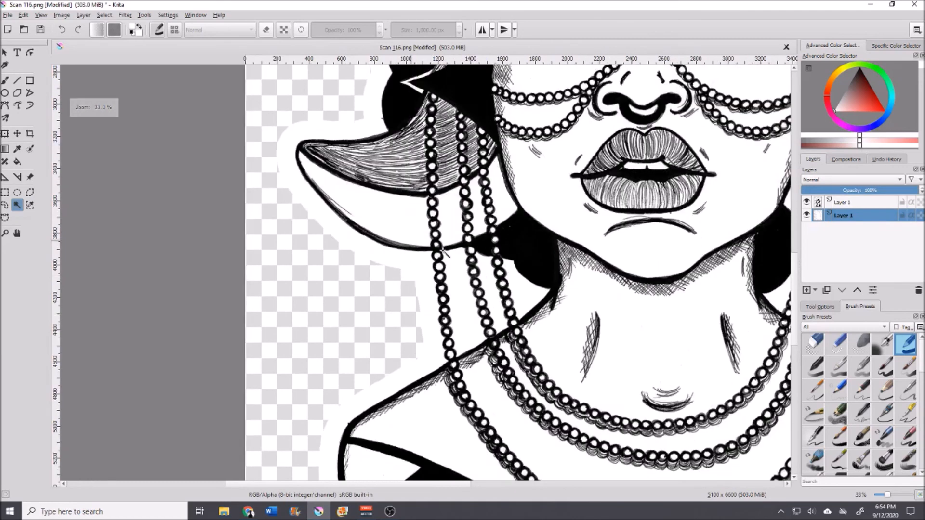
scroll(415, 241, "down", 2)
left_click_drag(447, 485, 490, 484)
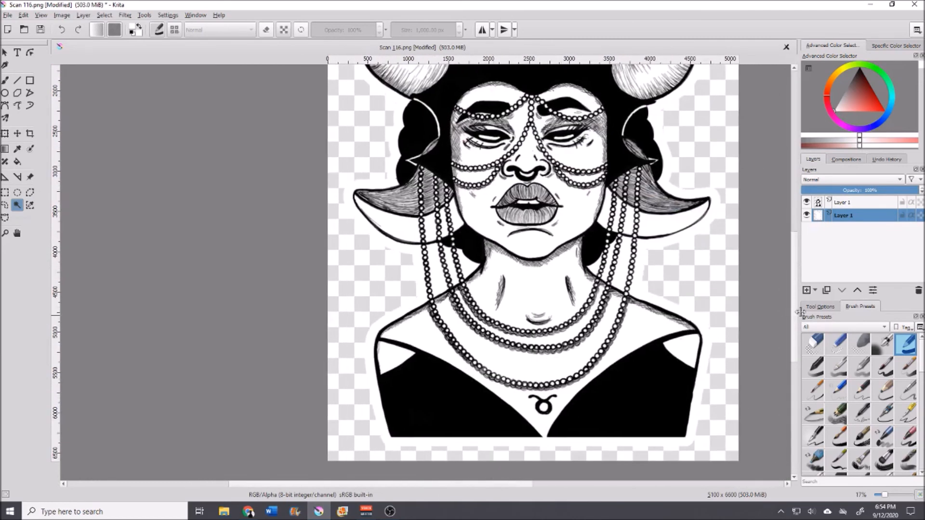
left_click_drag(796, 296, 801, 259)
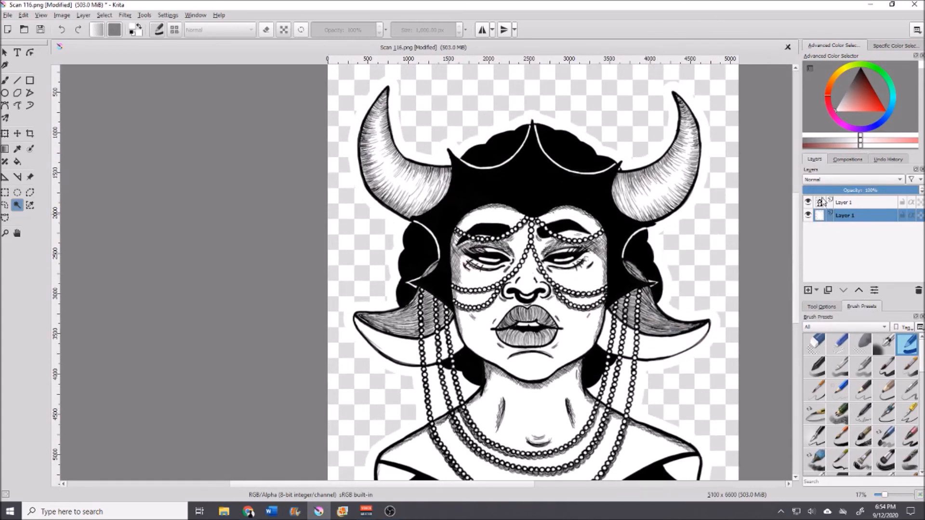
left_click_drag(798, 208, 795, 231)
left_click_drag(475, 485, 501, 484)
left_click_drag(794, 252, 798, 264)
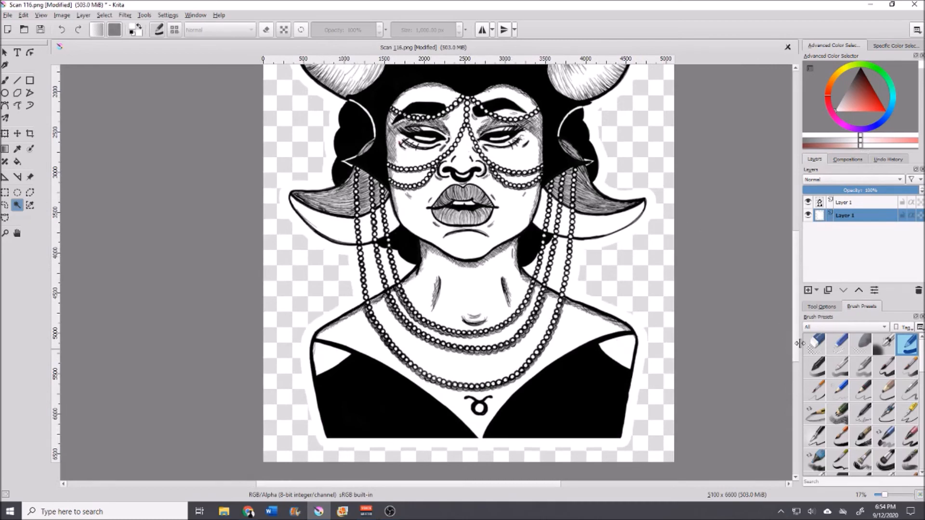
left_click_drag(799, 312, 802, 244)
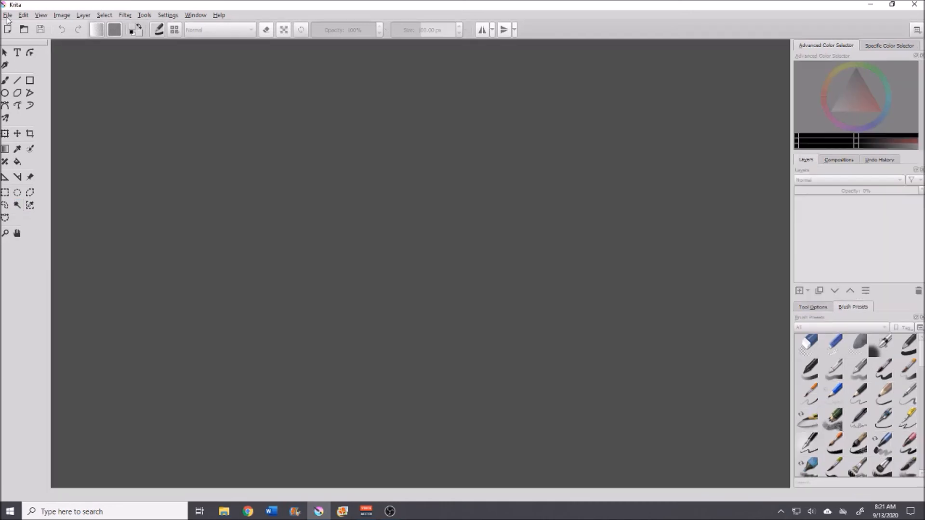
Step: Create a new document of 9.25 by 6.75 inches at 600 ppi
left_click(8, 15)
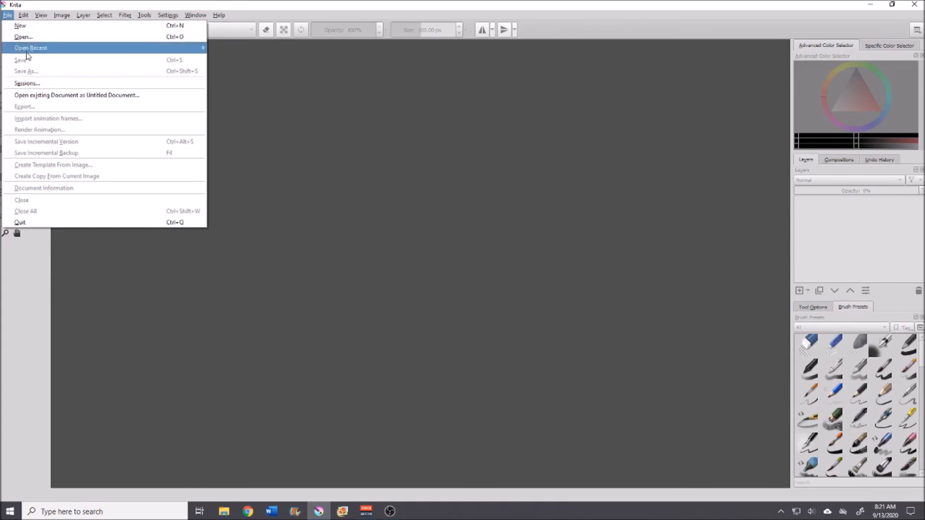
left_click(25, 35)
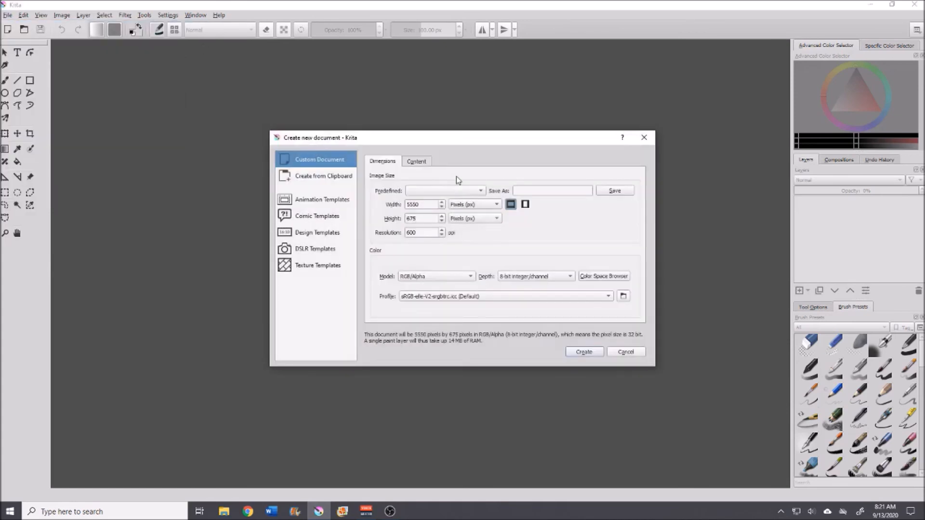
left_click(461, 205)
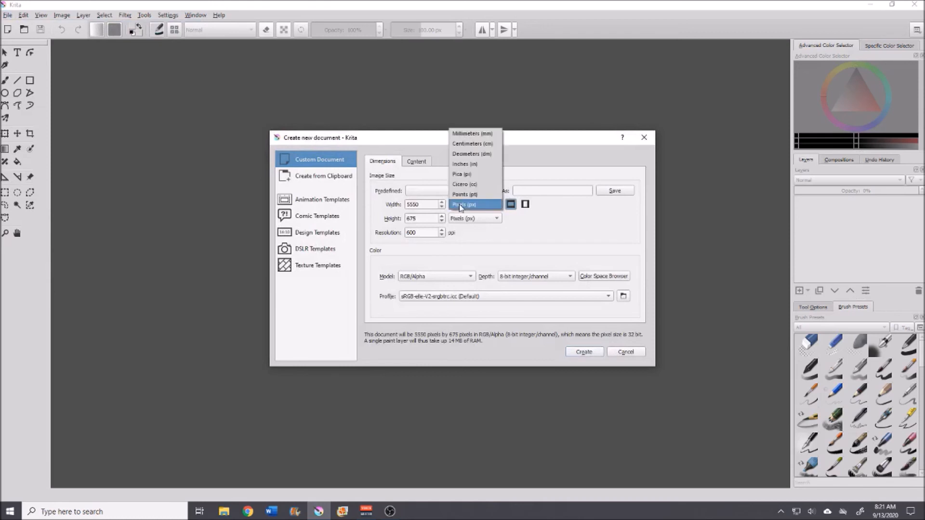
left_click(465, 165)
left_click(499, 219)
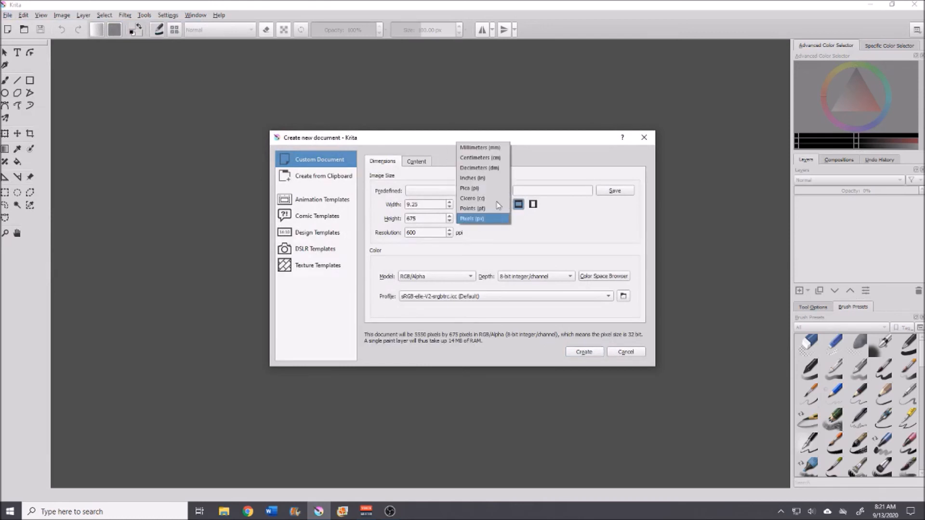
left_click(486, 180)
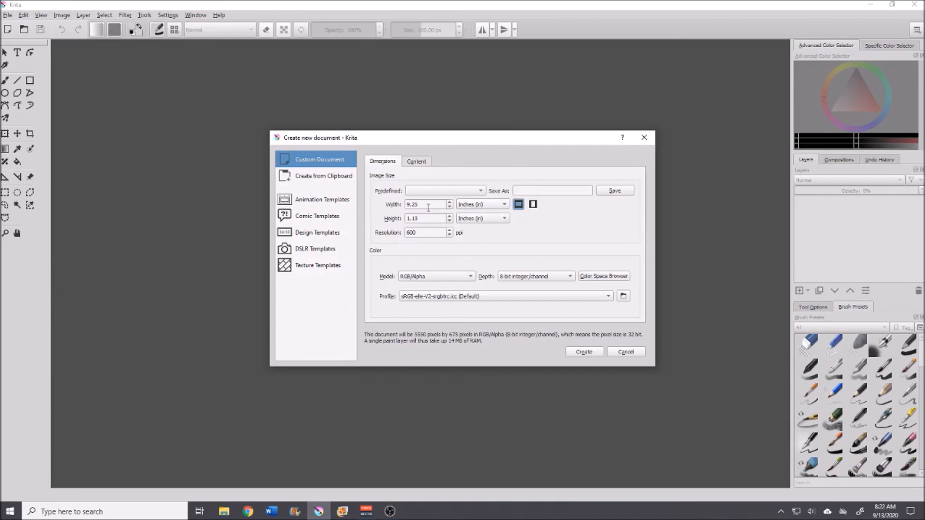
left_click(420, 219)
type("6.75")
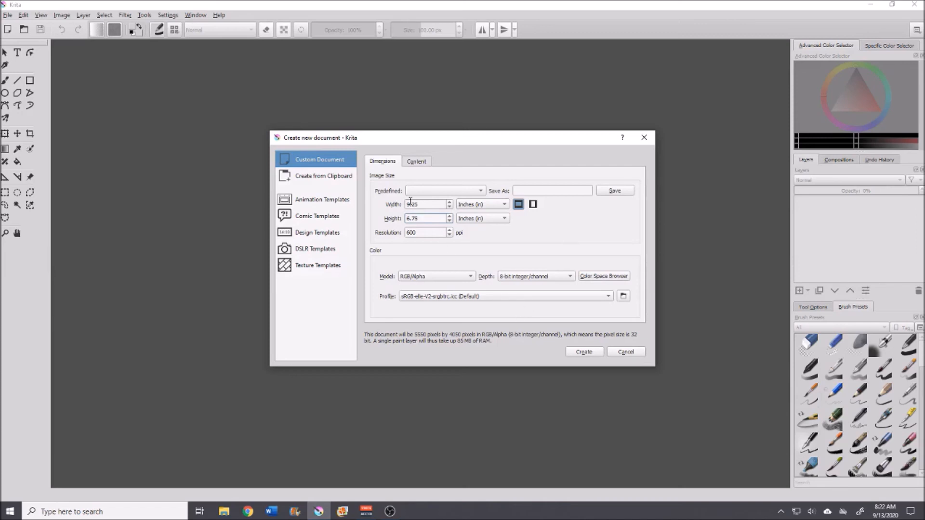
left_click(592, 354)
Step: Switch the rulers to inches and place a vertical guide at about 4.6 inches, the page's middle
right_click(449, 60)
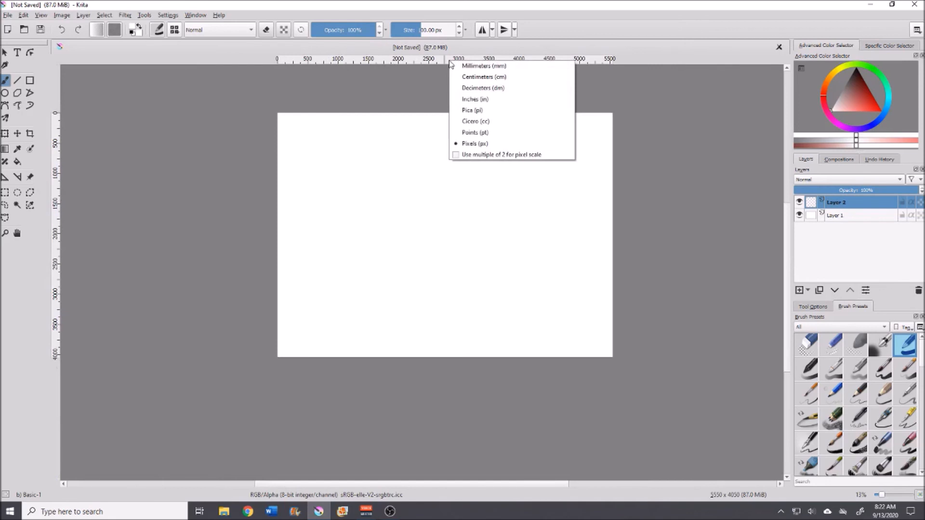
left_click(498, 100)
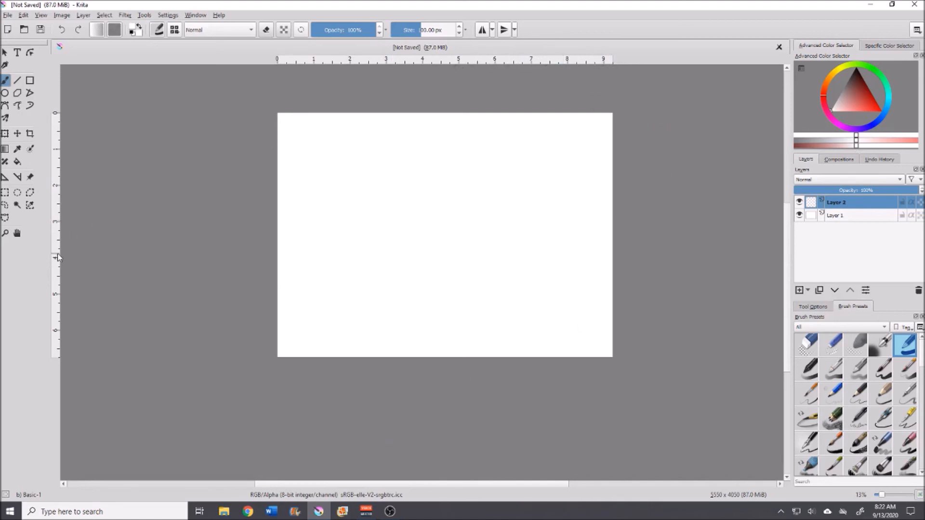
left_click_drag(174, 257, 450, 255)
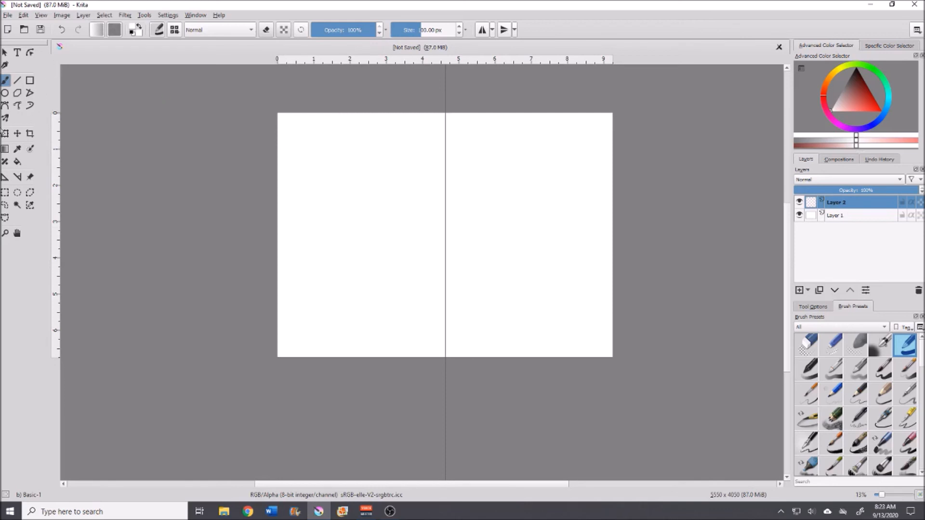
Step: Draw a black rectangle outline about 10 px thick covering the left half of the page
left_click(34, 85)
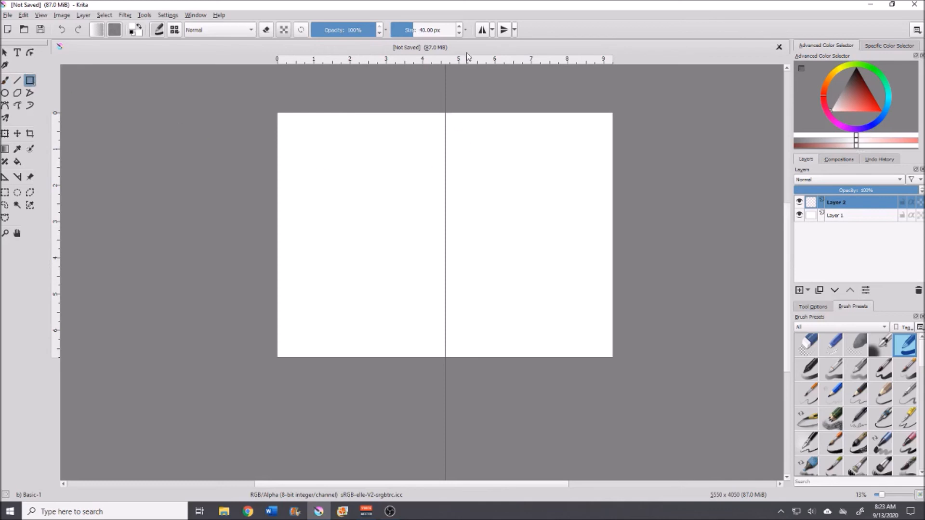
left_click(407, 30)
left_click(405, 30)
left_click_drag(298, 123, 327, 158)
left_click(857, 68)
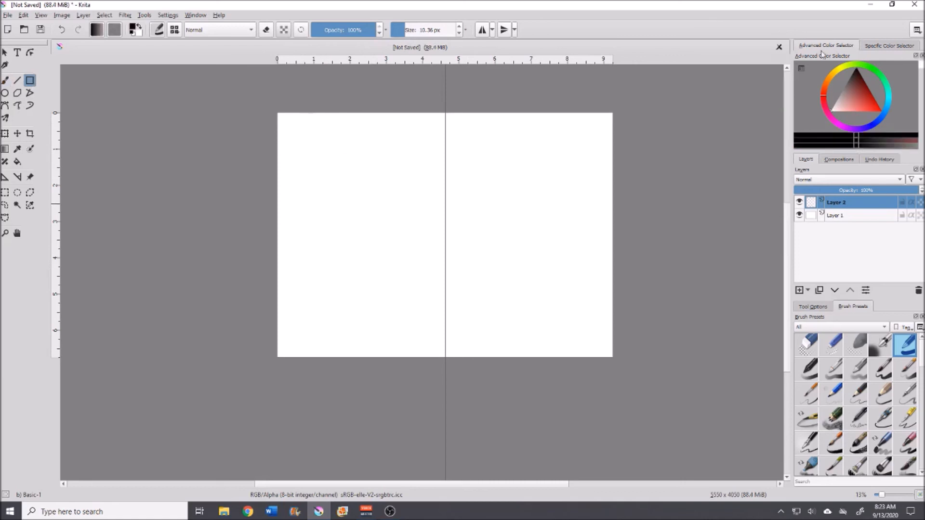
left_click_drag(310, 137, 366, 195)
left_click(61, 30)
left_click_drag(280, 114, 356, 213)
left_click(61, 30)
left_click_drag(278, 117, 439, 353)
Step: Nudge the rectangle slightly with the Move tool and remove the vertical guide
left_click(18, 134)
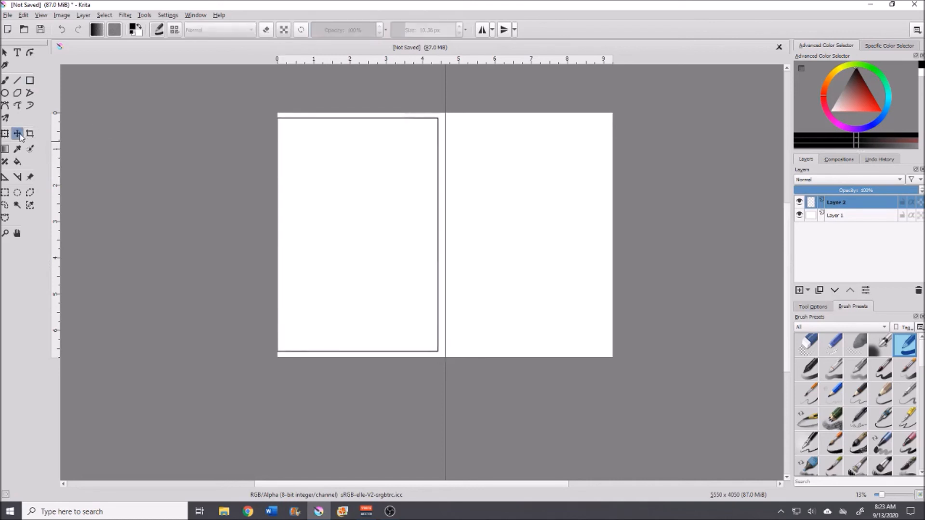
left_click_drag(347, 192, 351, 191)
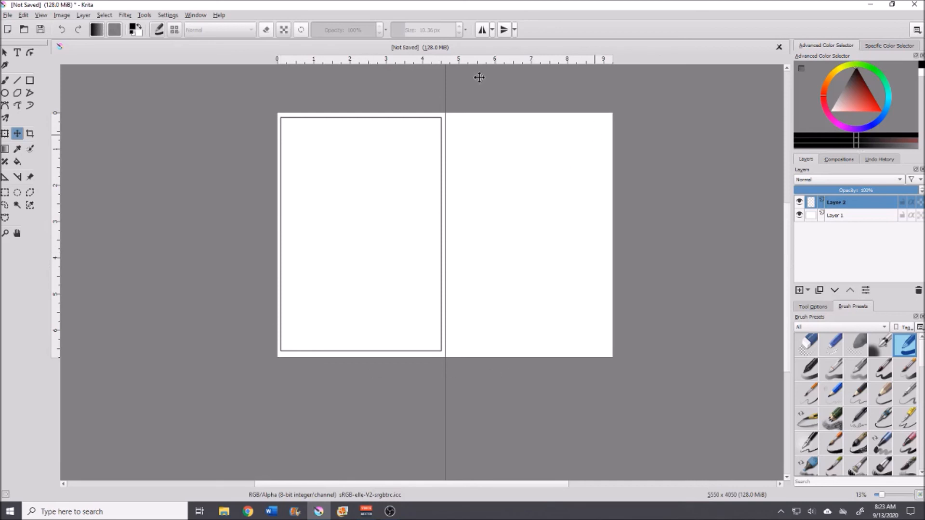
left_click_drag(445, 88, 762, 110)
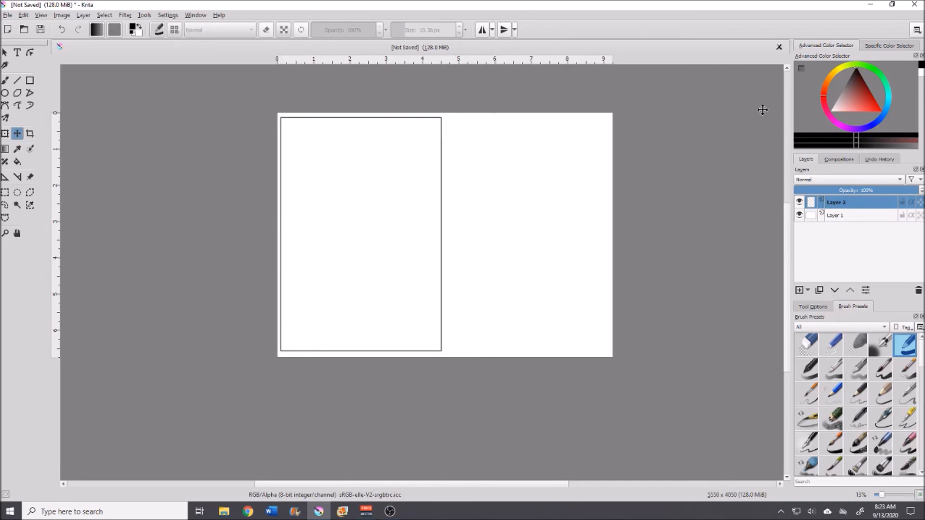
Step: Duplicate the rectangle layer and move the copy into the right half of the page
right_click(844, 206)
left_click(805, 262)
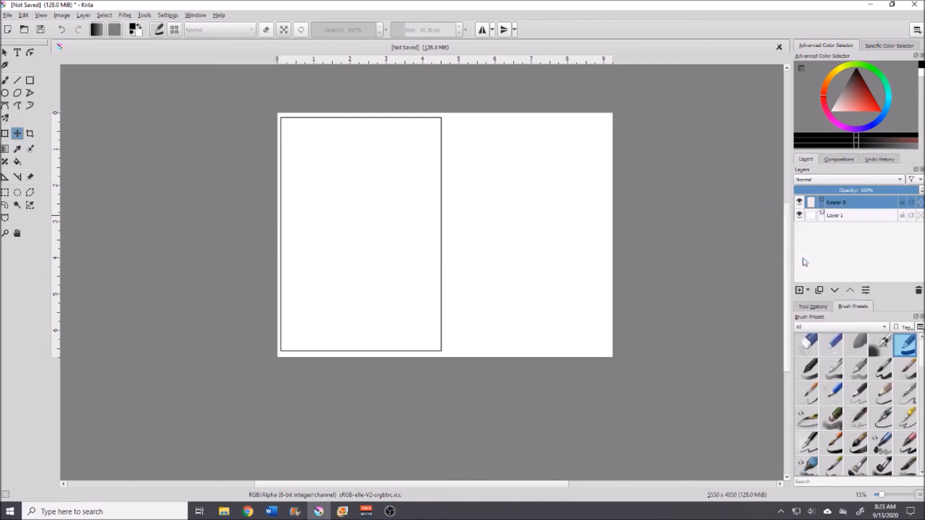
right_click(855, 205)
left_click(787, 273)
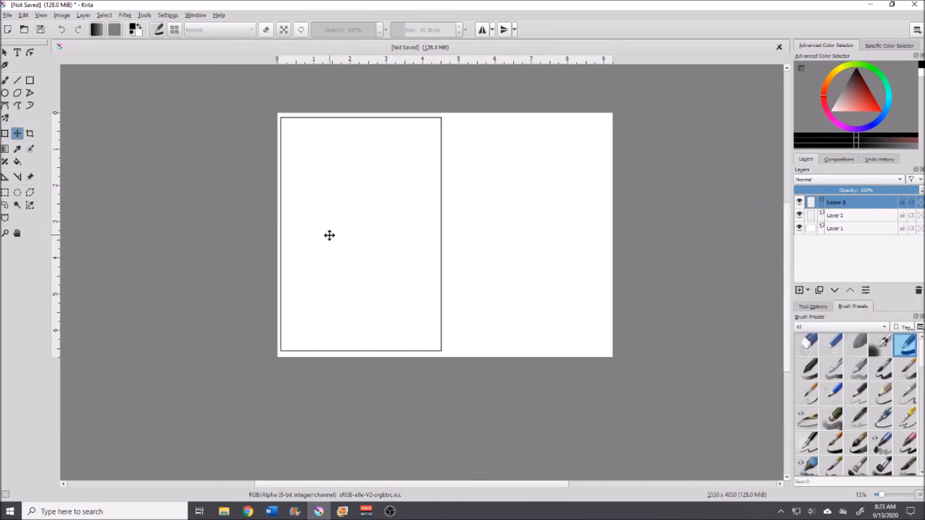
left_click_drag(311, 225, 494, 227)
left_click_drag(358, 223, 479, 227)
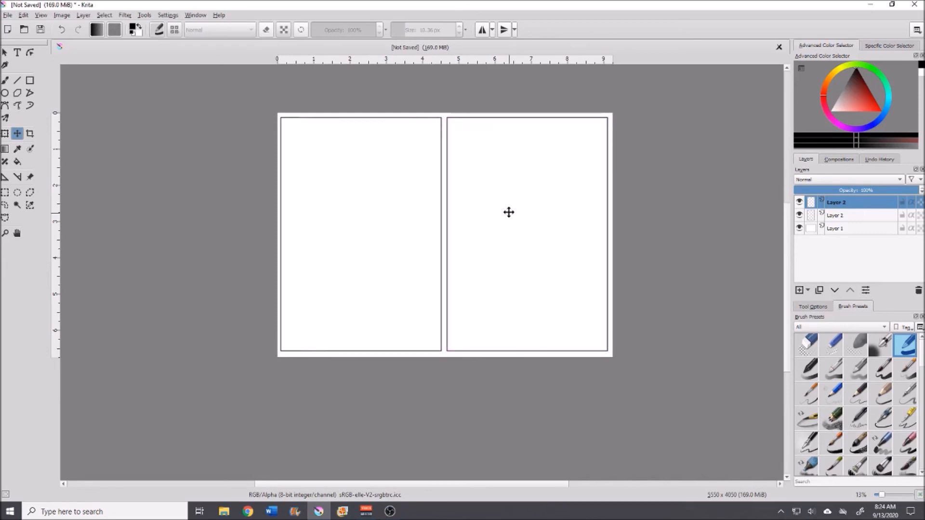
Step: Zoom in and out to check both rectangle frames
scroll(471, 262, "up", 2)
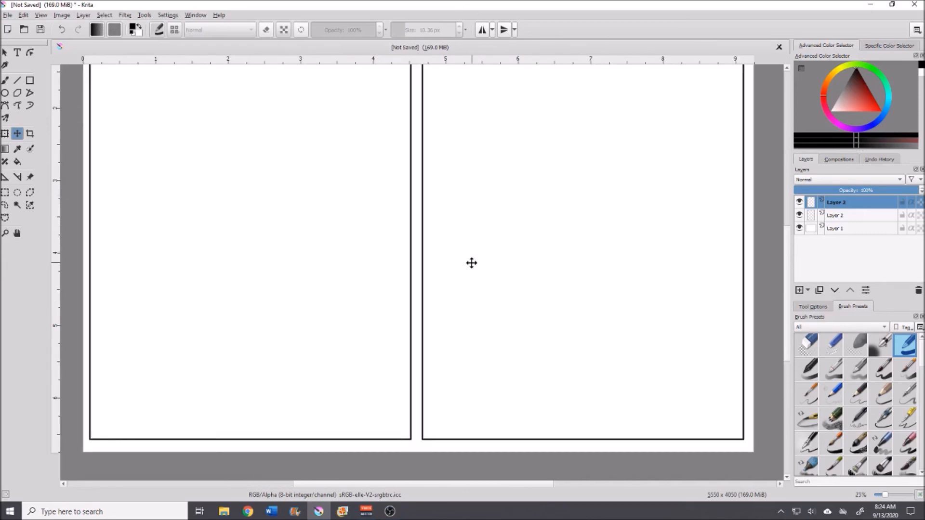
scroll(472, 263, "down", 3)
scroll(771, 258, "up", 1)
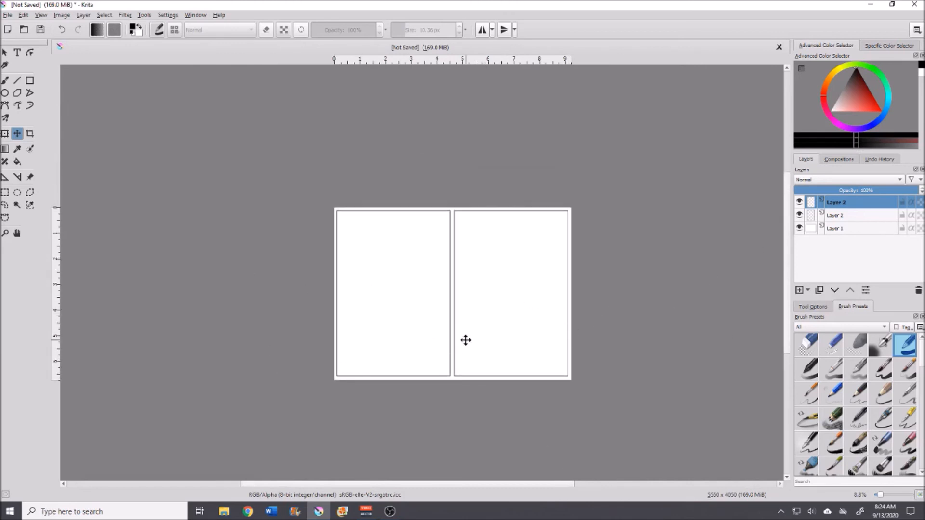
scroll(465, 340, "up", 3)
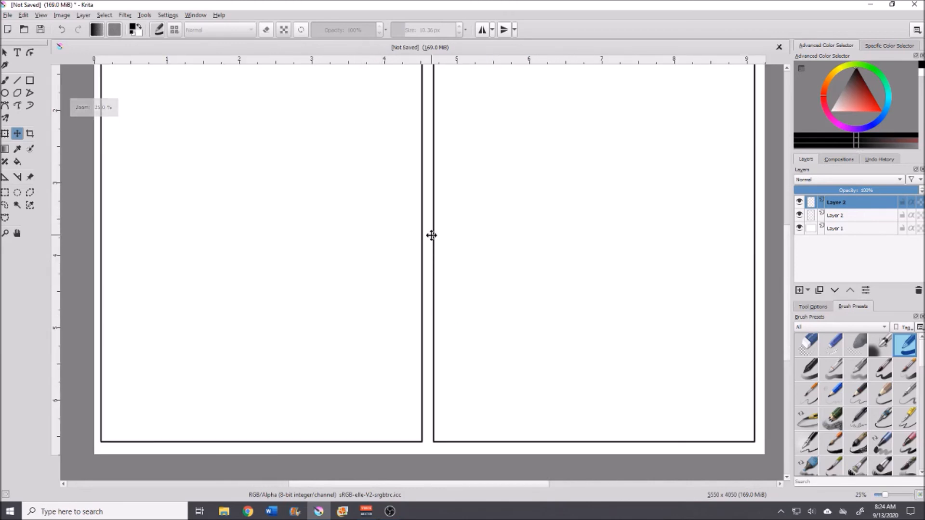
scroll(431, 235, "down", 1)
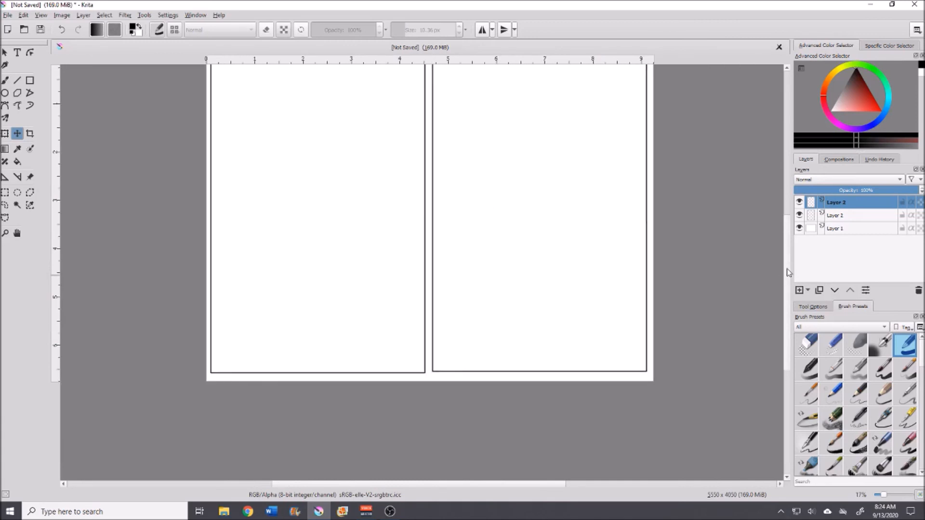
Step: Merge the duplicated rectangle layer down into the other frame layer and hide the white background layer
scroll(788, 277, "up", 1)
right_click(857, 203)
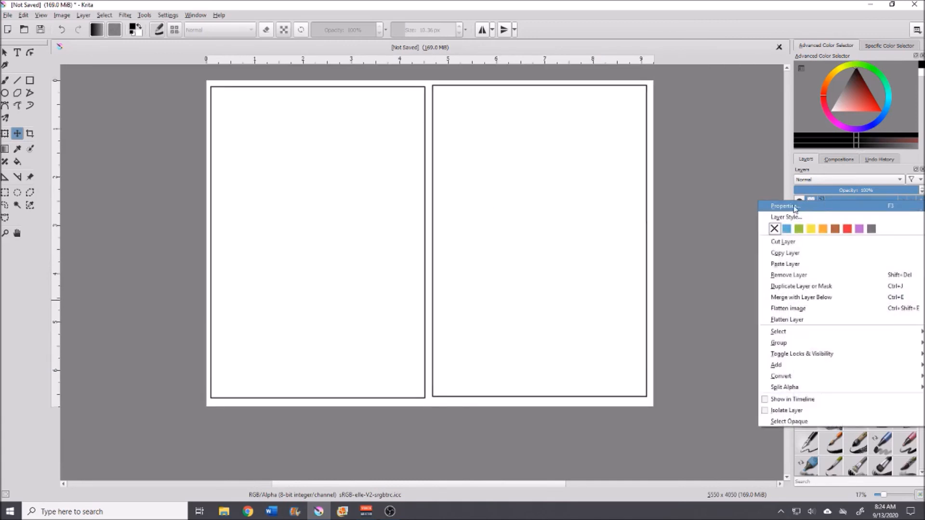
left_click(717, 239)
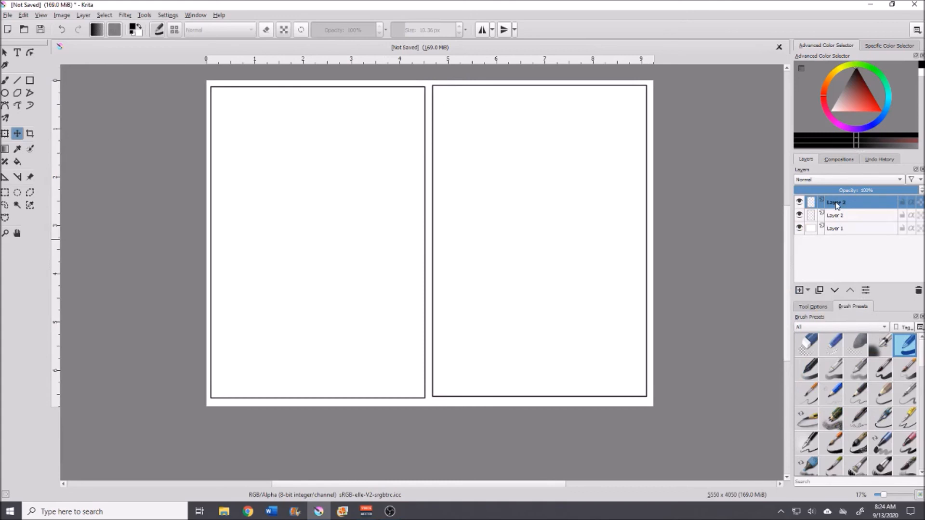
key("ctrl+e")
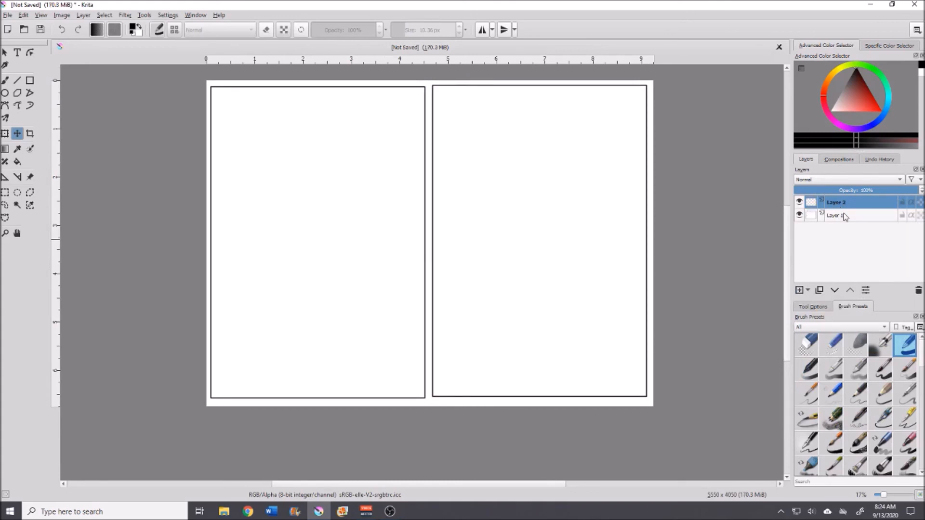
left_click(800, 216)
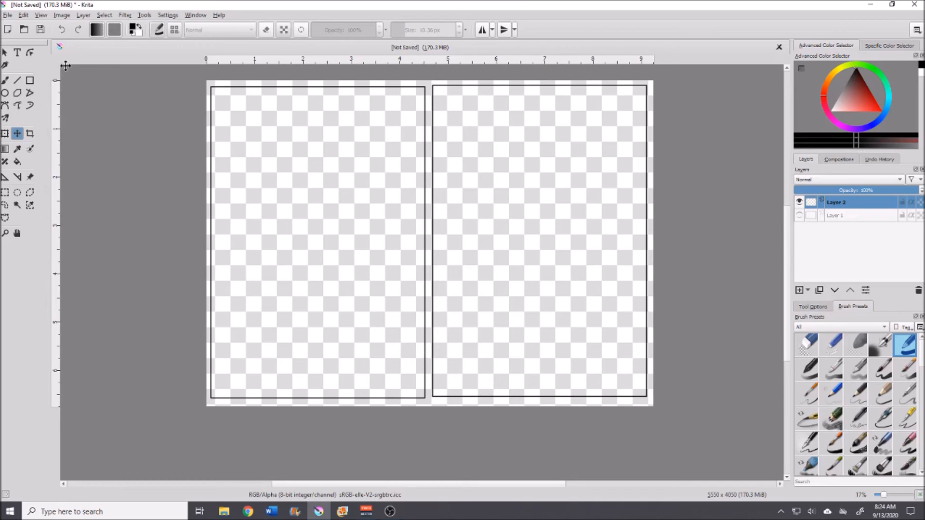
Step: Open the image file star filled sticker from the art print file folder
left_click(7, 16)
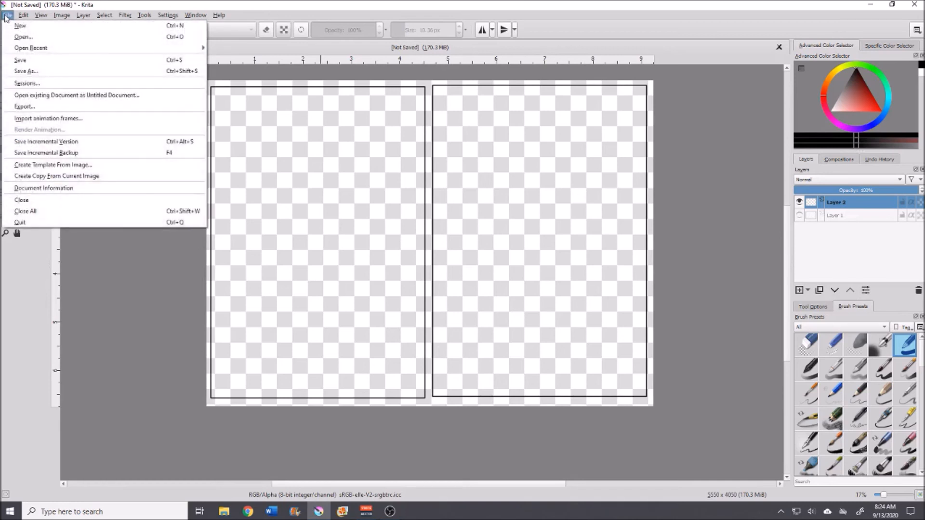
left_click(21, 37)
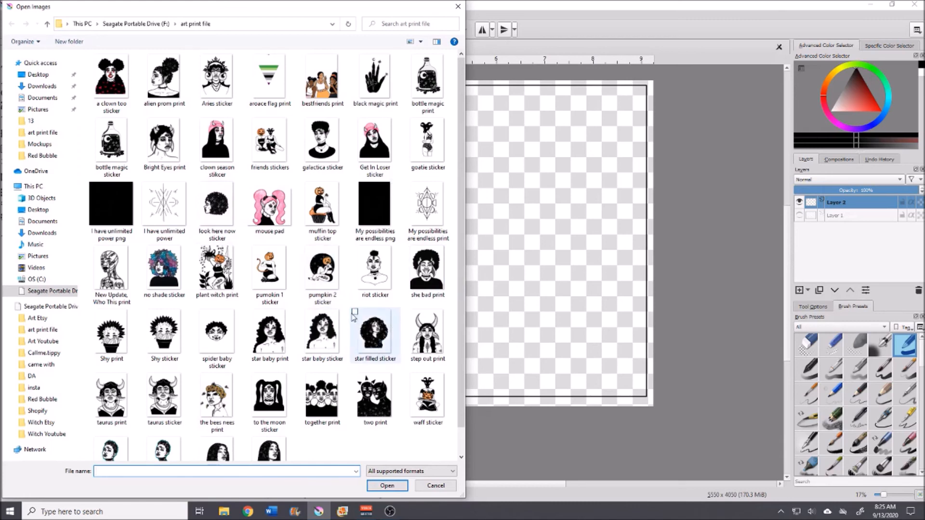
left_click(352, 313)
left_click(389, 486)
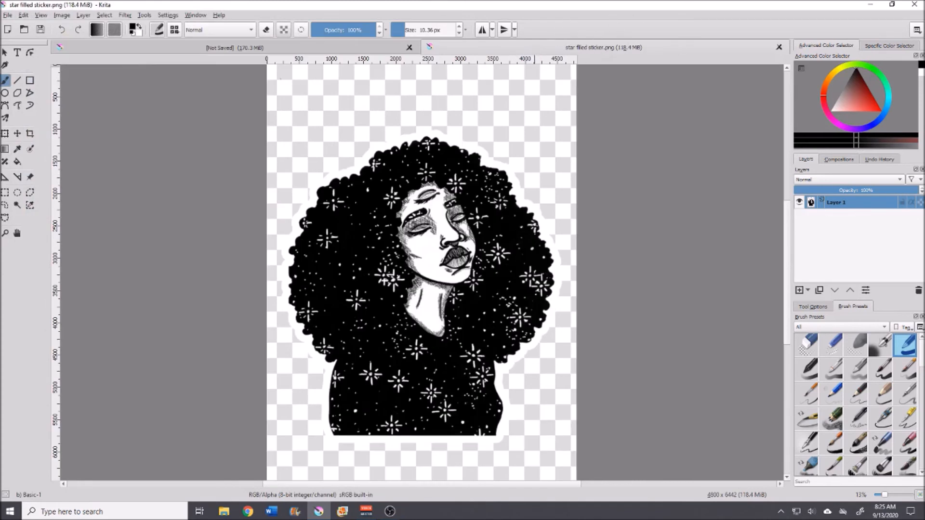
Step: Select and copy the whole star filled sticker image, then close that document
left_click(174, 49)
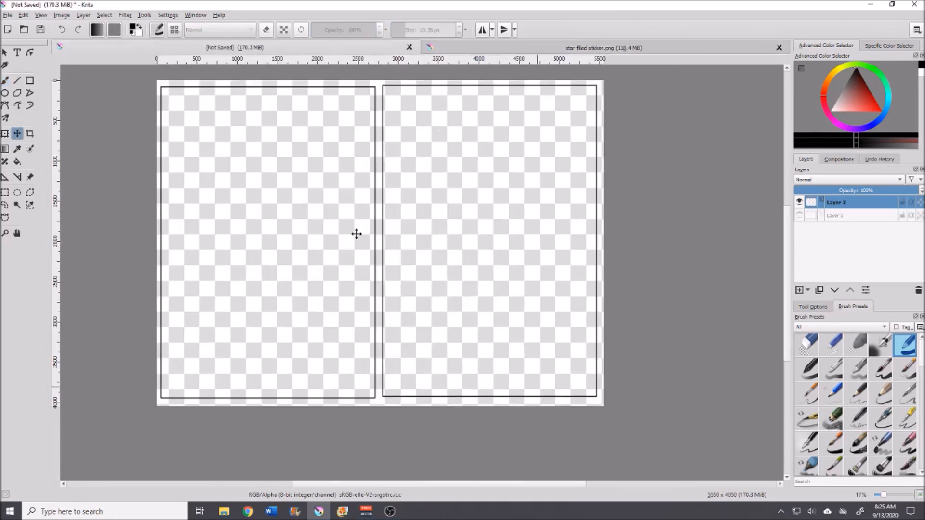
left_click(557, 53)
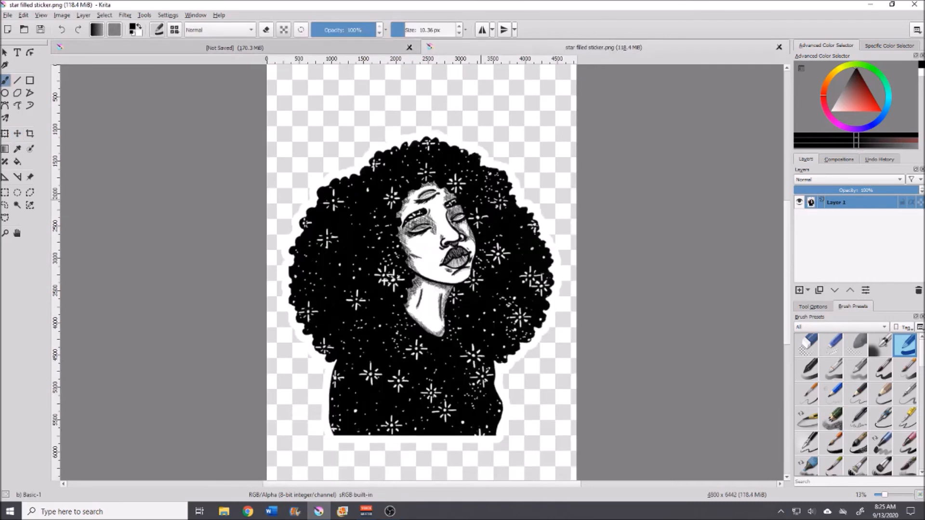
key("ctrl+a")
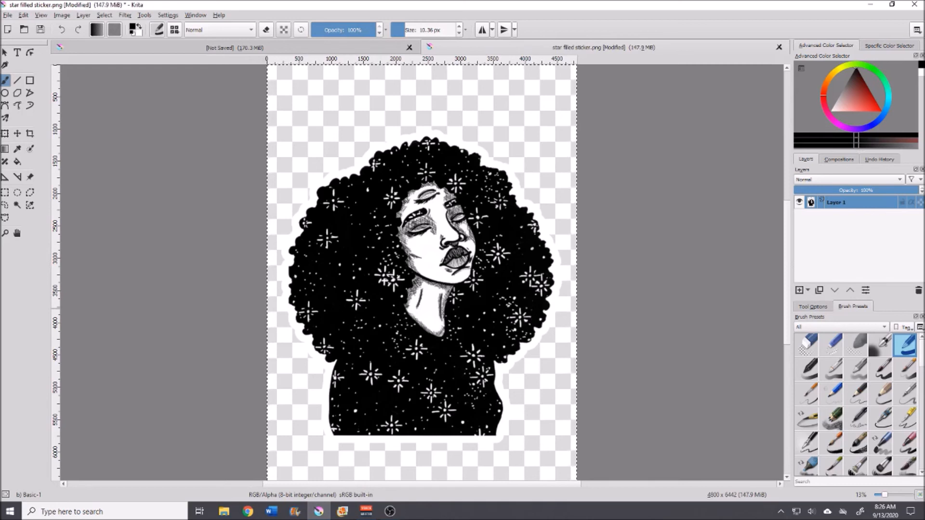
left_click(779, 47)
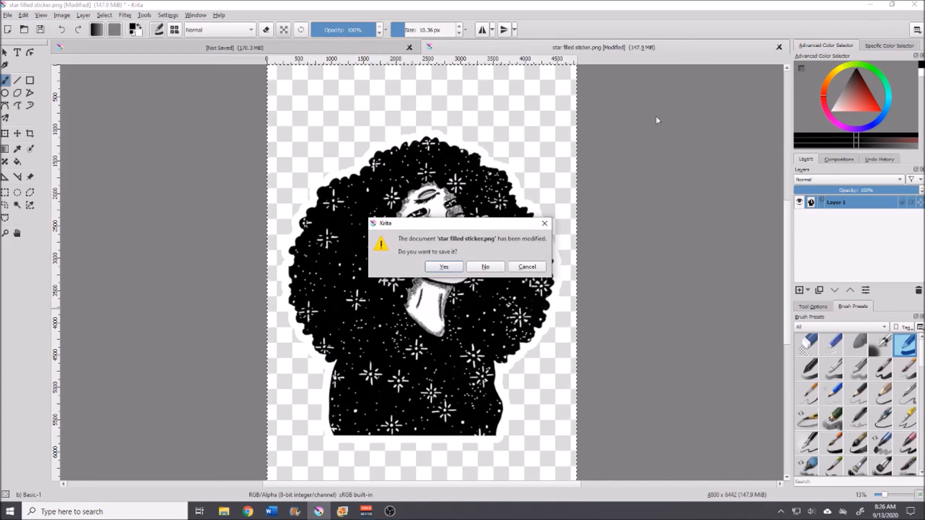
left_click(460, 267)
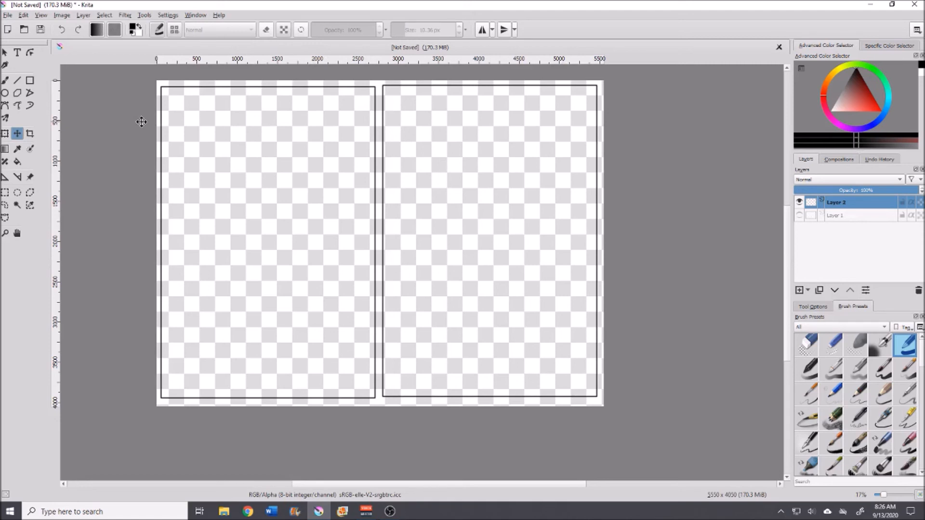
Step: Paste the sticker into the print sheet and scale it down into the top-left corner of the left frame
key("ctrl+v")
left_click(6, 135)
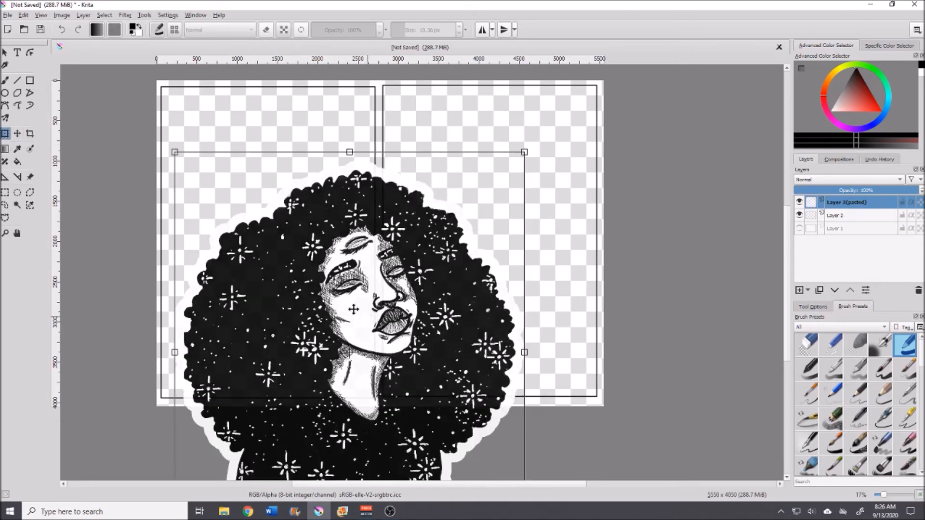
left_click_drag(409, 334, 413, 232)
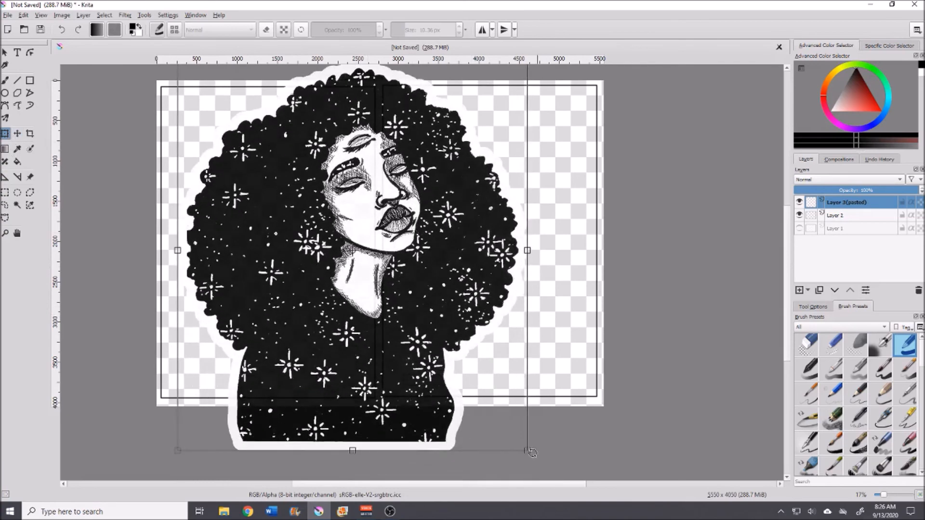
left_click_drag(528, 452, 279, 160)
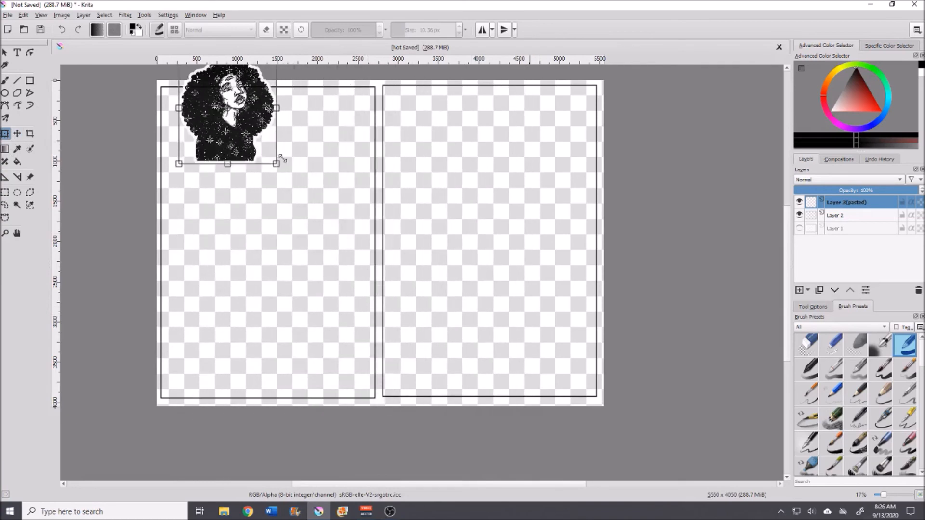
left_click_drag(252, 126, 253, 171)
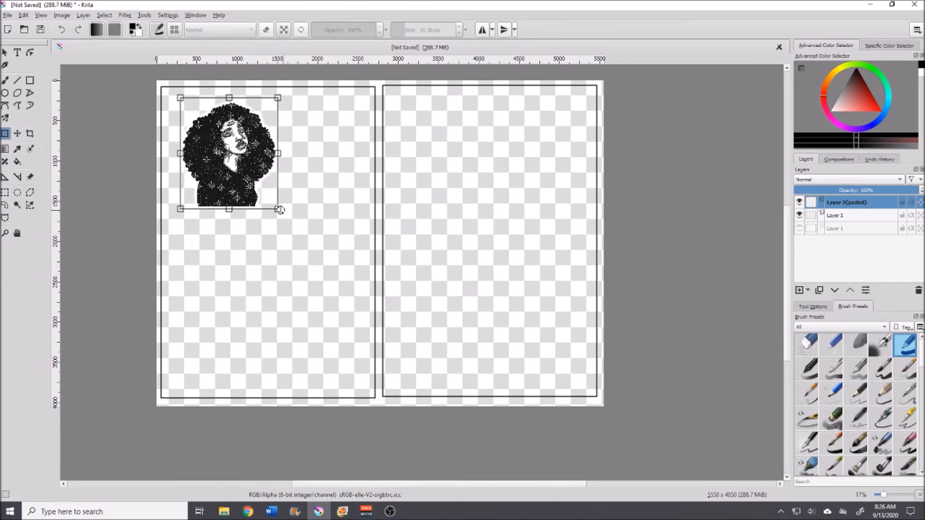
mouse_move(281, 213)
left_mouse_down()
mouse_move(331, 273)
mouse_move(279, 212)
left_mouse_up()
left_click_drag(253, 166, 192, 156)
left_click_drag(266, 211, 237, 179)
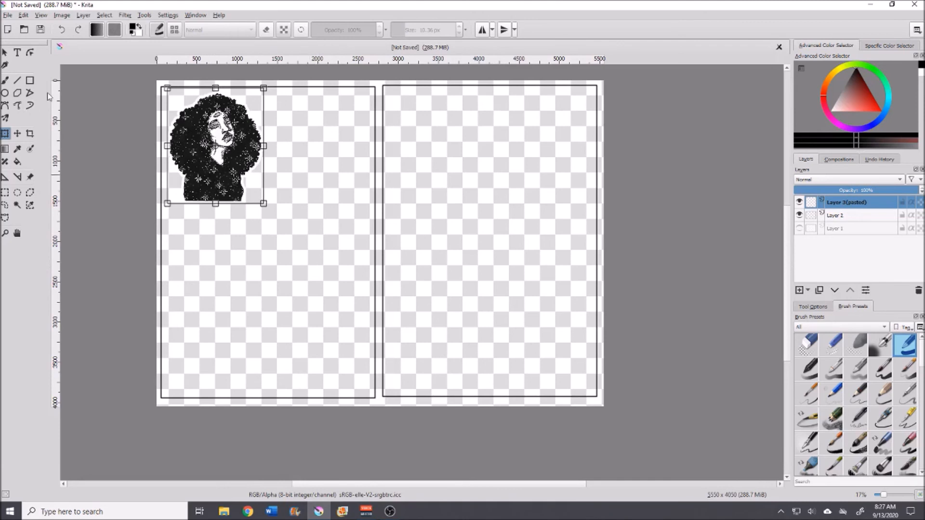
Step: Open the image file you wish sticker from the same folder
left_click(9, 15)
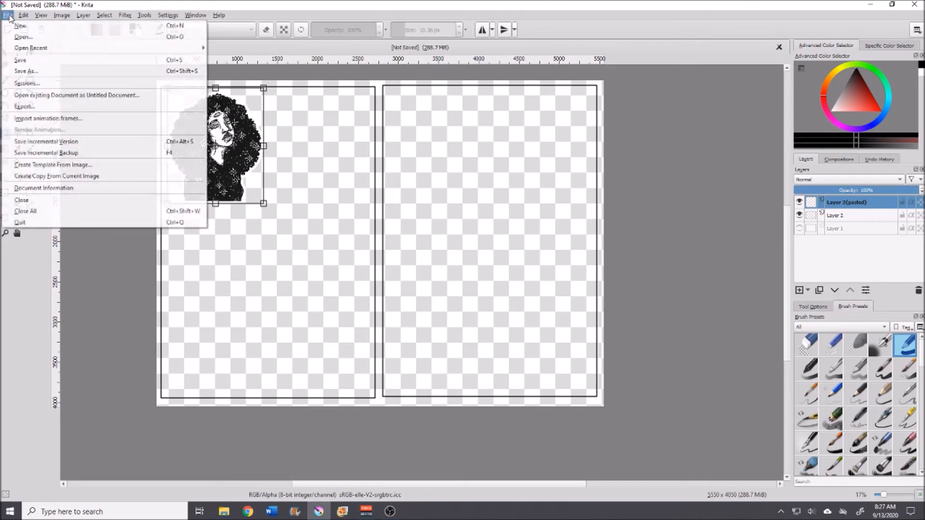
left_click(24, 37)
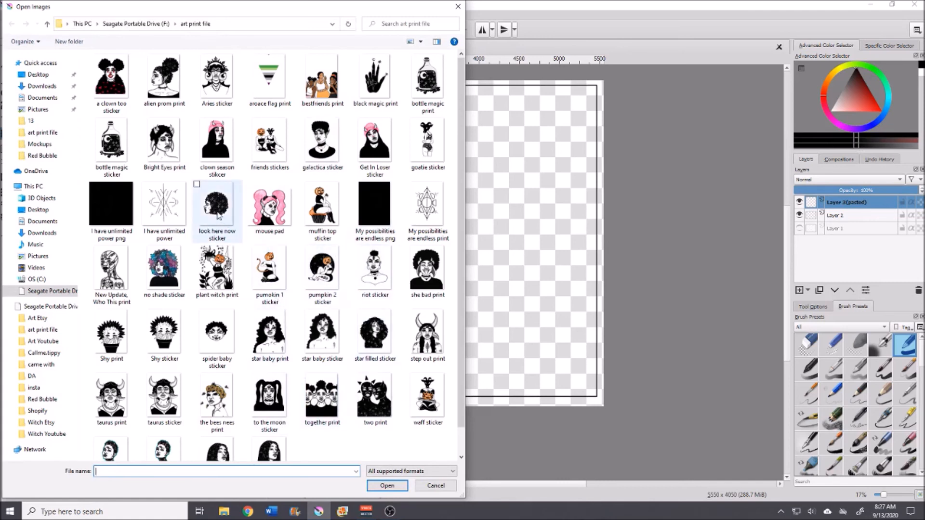
scroll(206, 203, "down", 1)
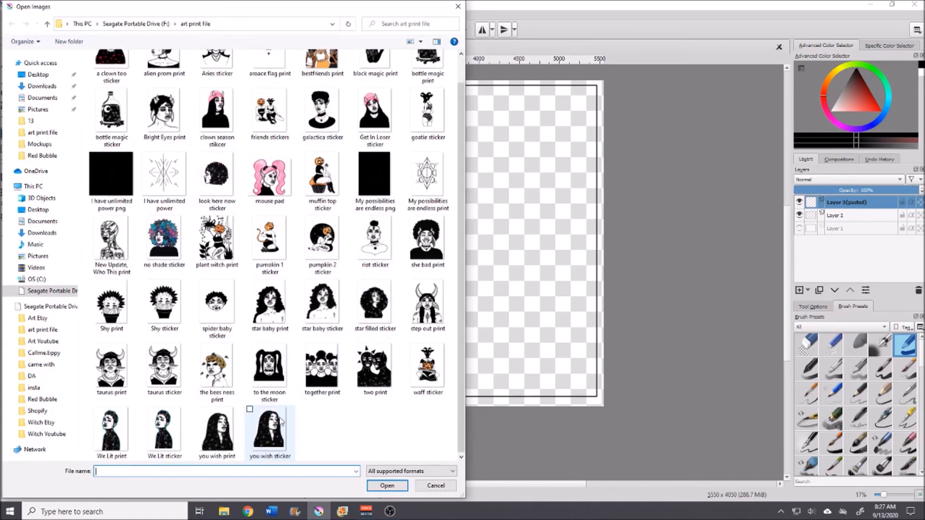
left_click(255, 418)
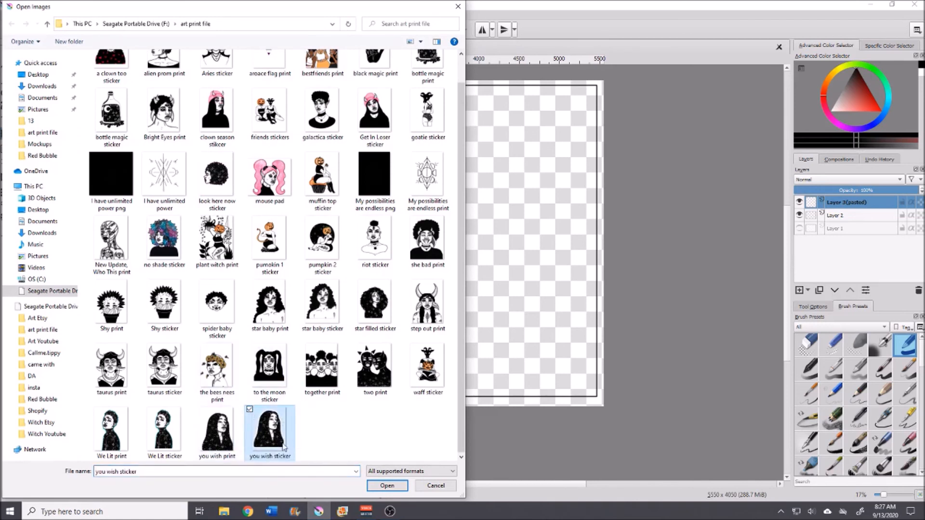
left_click(391, 489)
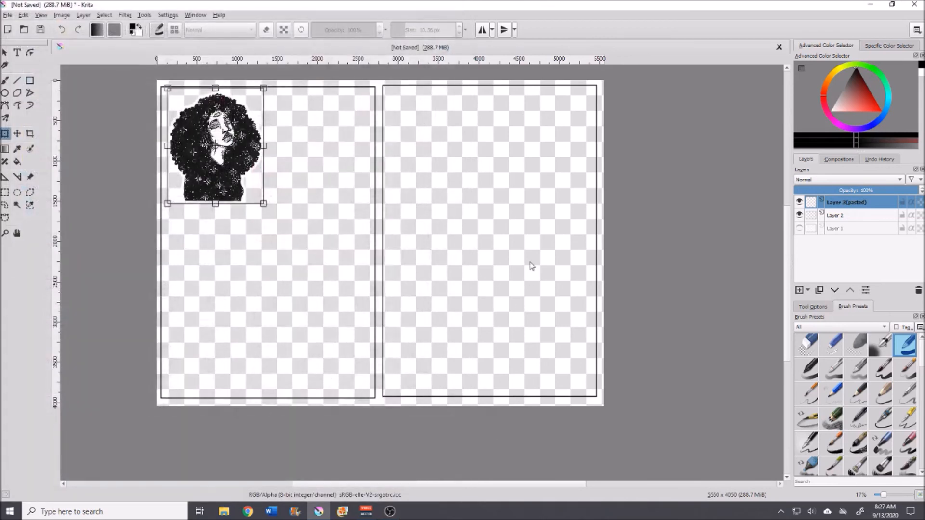
Step: Select and copy the whole you wish sticker image, then close that document without saving
key("ctrl+a")
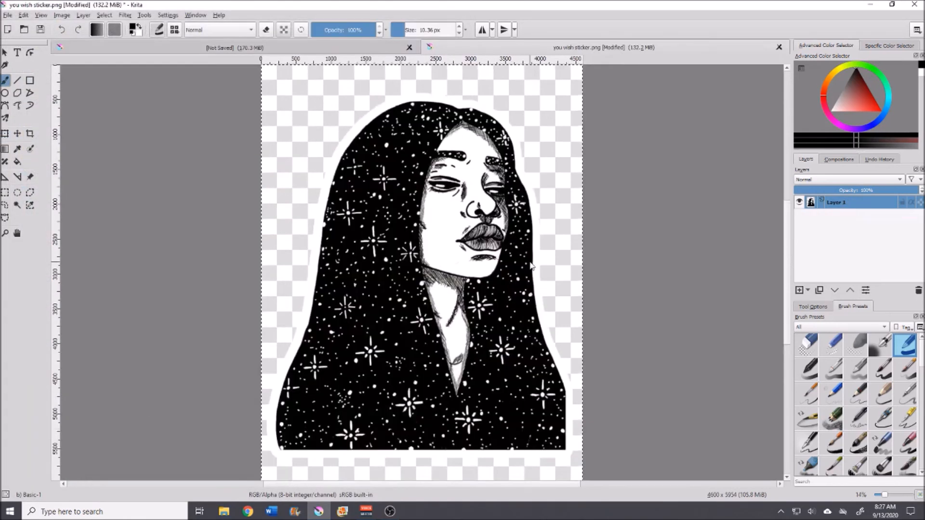
left_click(779, 47)
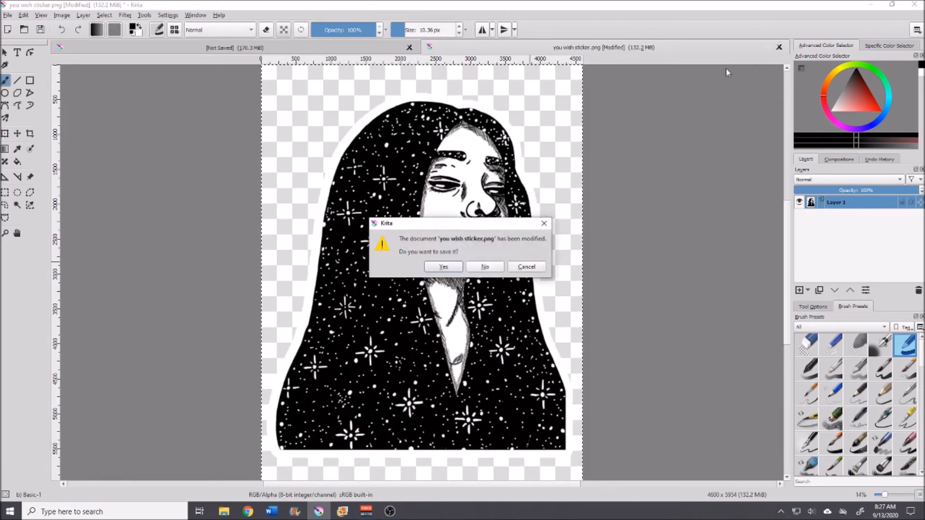
left_click(485, 269)
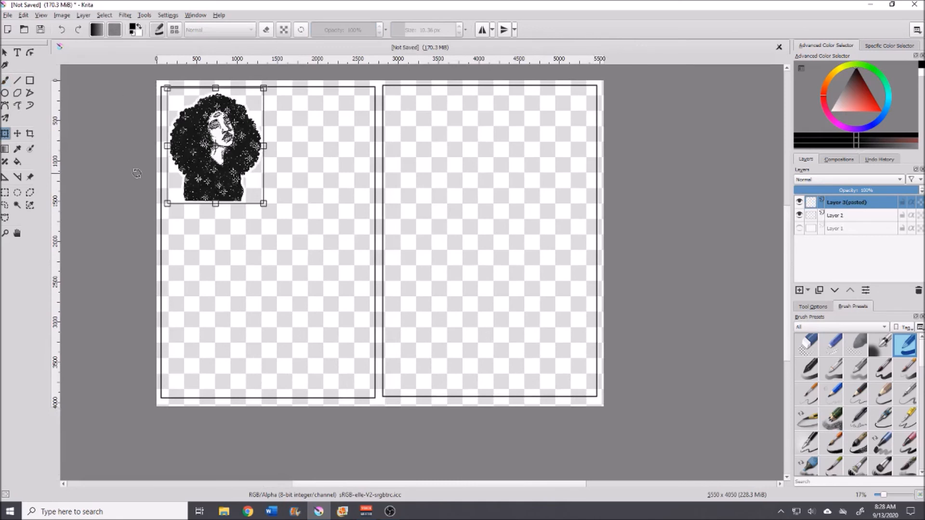
Step: Paste the second sticker into the print sheet and scale it down beside the first one at the top of the left frame
key("ctrl+v")
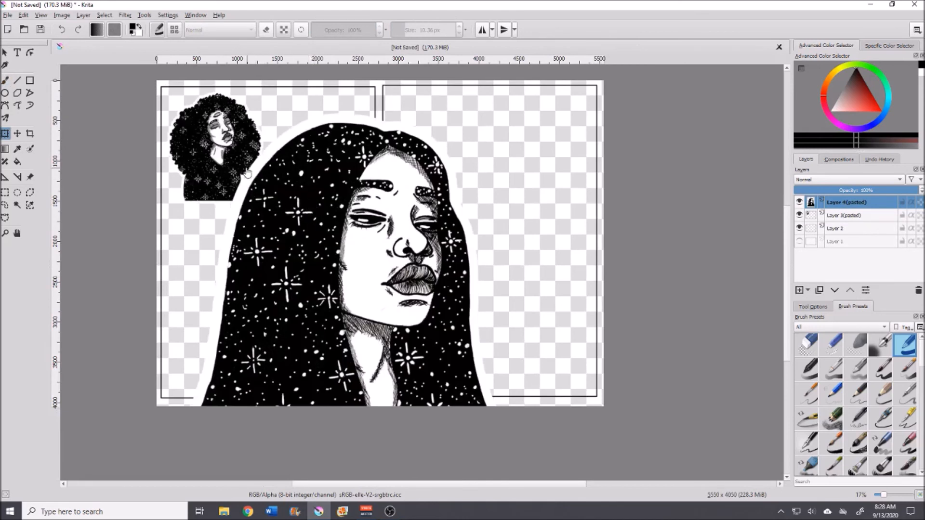
left_click(346, 249)
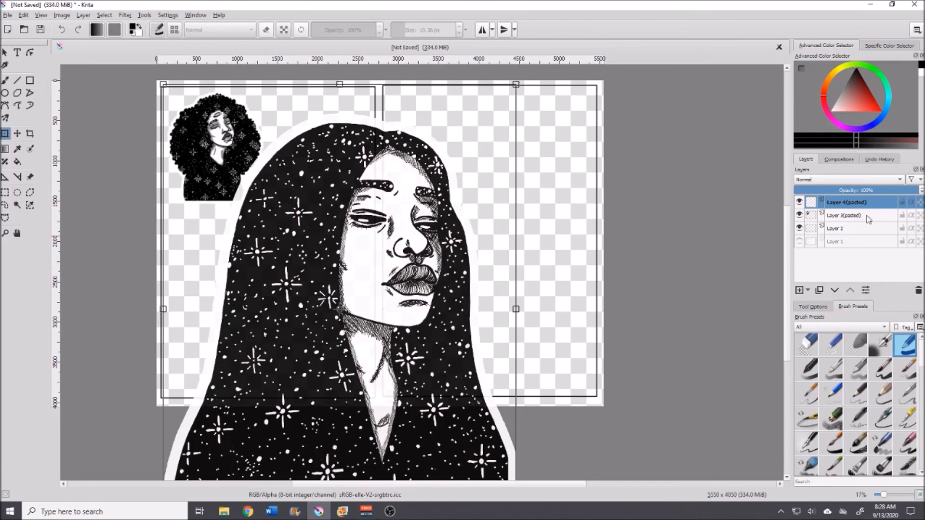
left_click_drag(344, 308, 328, 157)
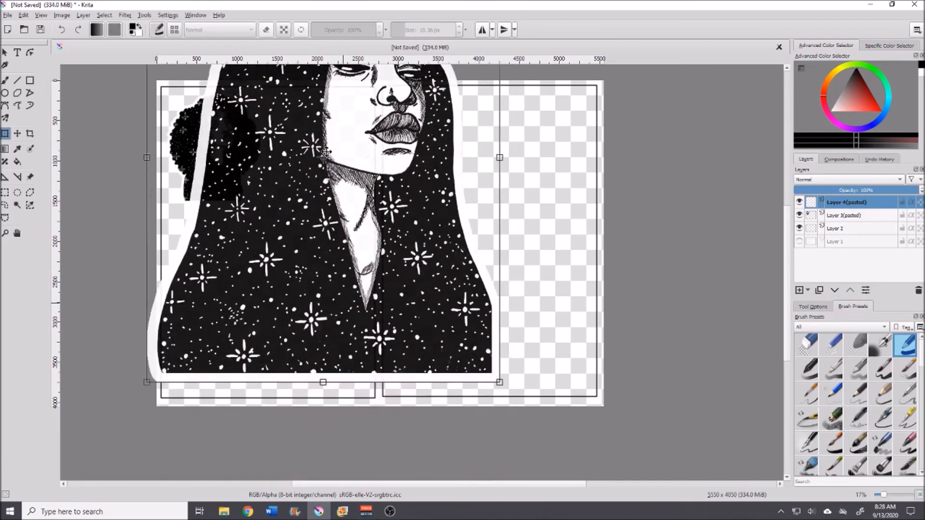
left_click_drag(499, 381, 274, 271)
left_click_drag(239, 219, 330, 162)
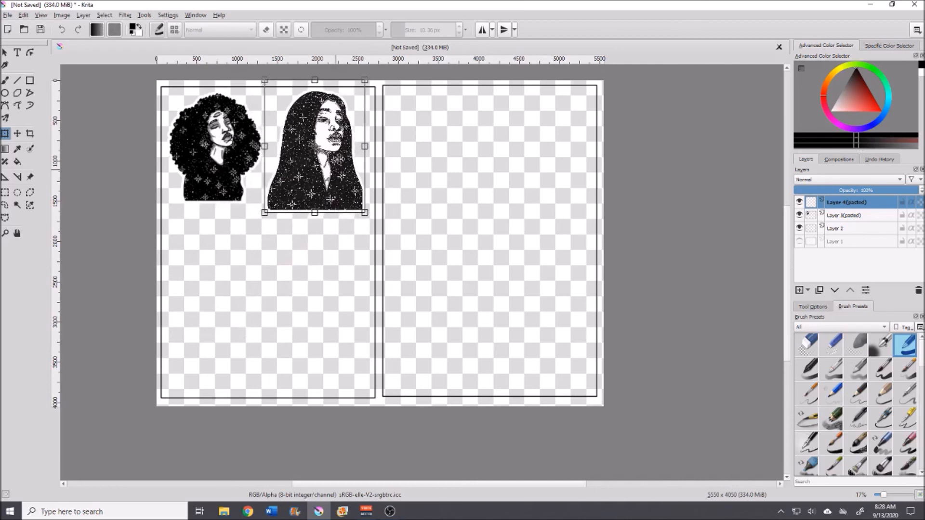
left_click_drag(364, 213, 359, 206)
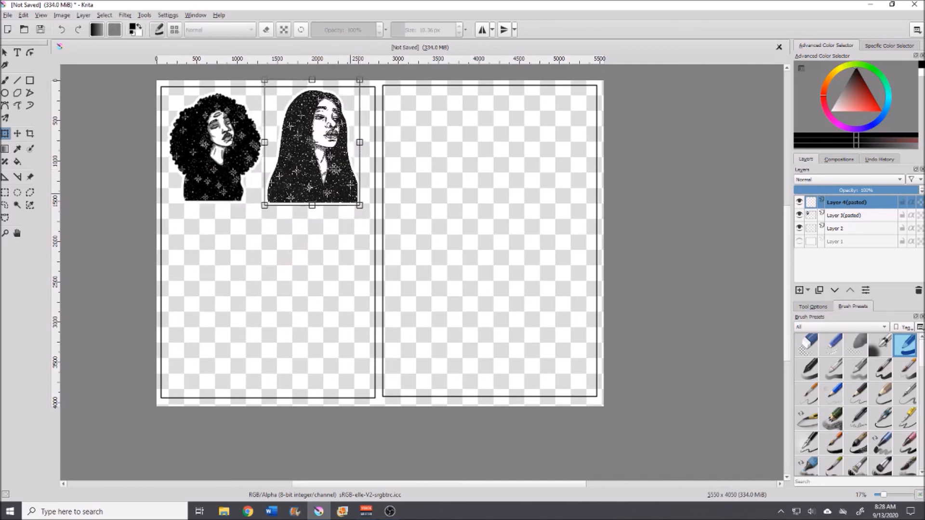
left_click_drag(312, 142, 320, 146)
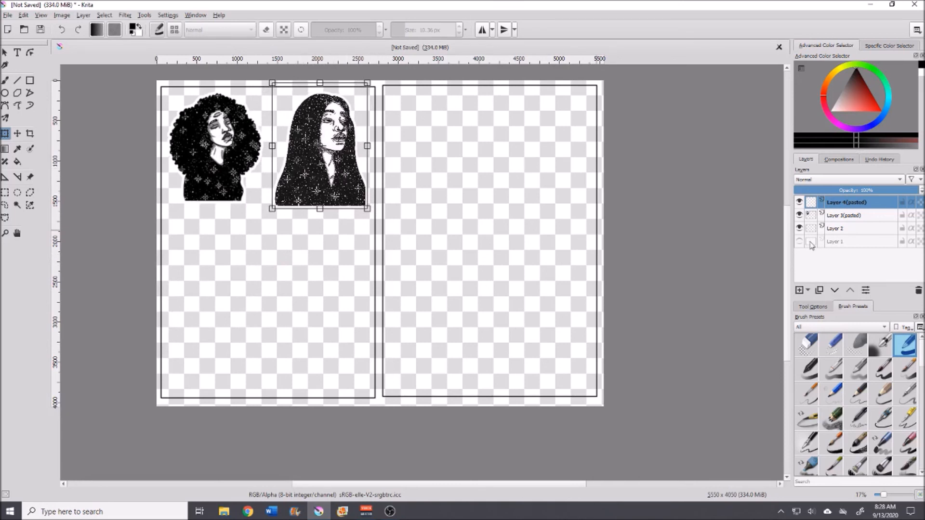
Step: Open the image file look here now sticker from the same folder
left_click(10, 16)
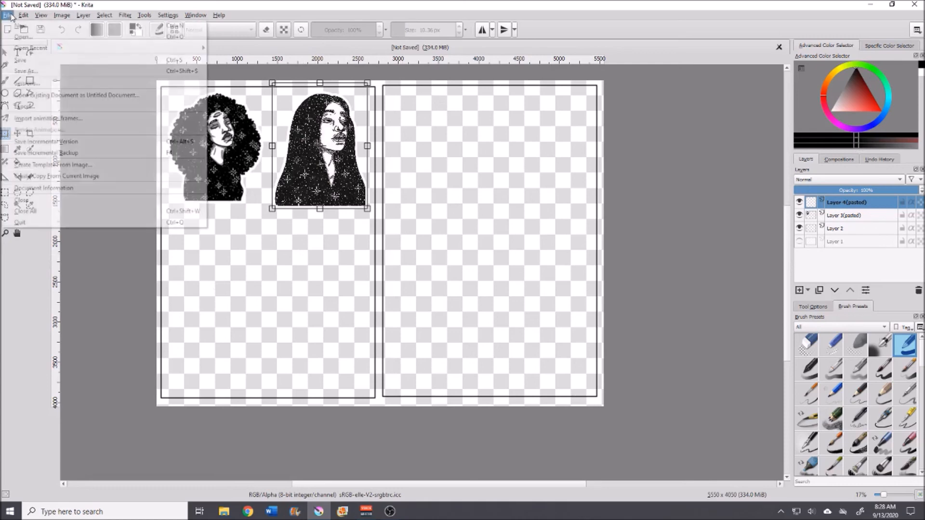
left_click(21, 38)
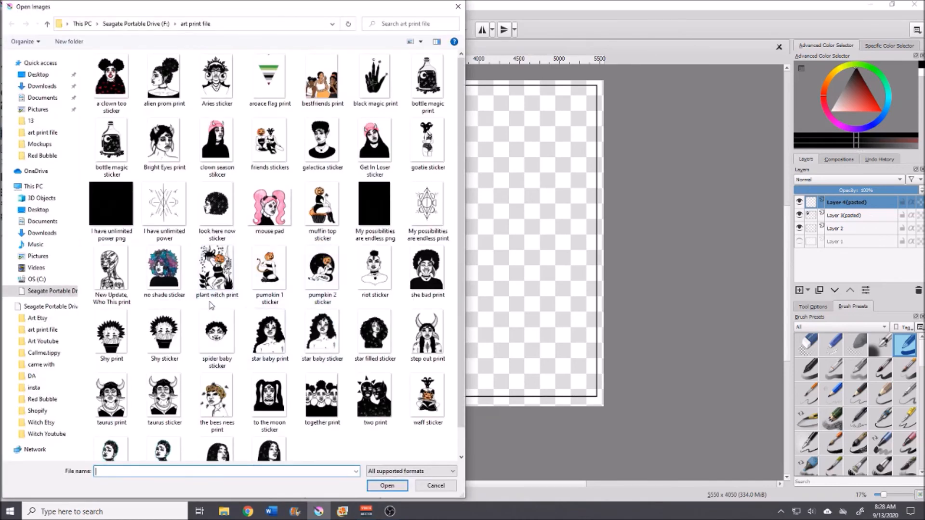
left_click(218, 209)
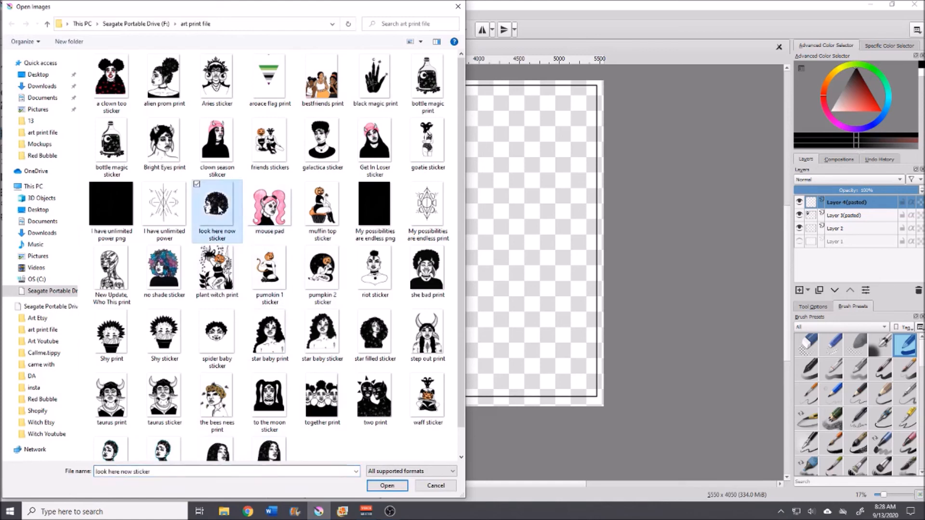
left_click(398, 486)
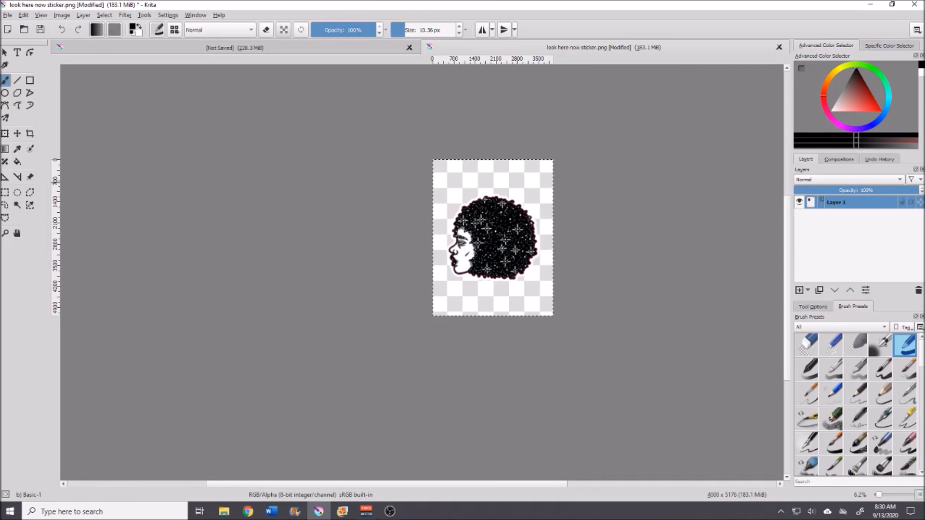
Step: Copy the look here now sticker image, then close that document without saving
left_click(372, 50)
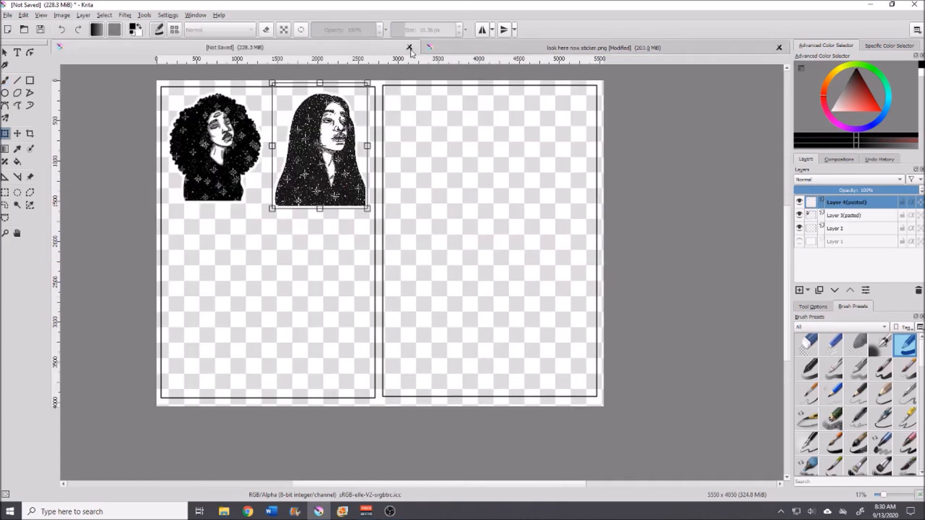
left_click(780, 48)
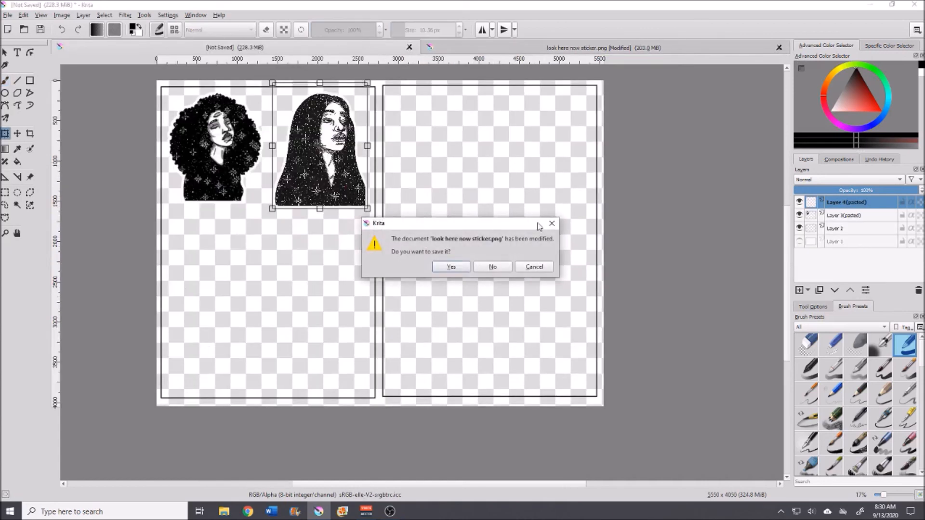
left_click(499, 269)
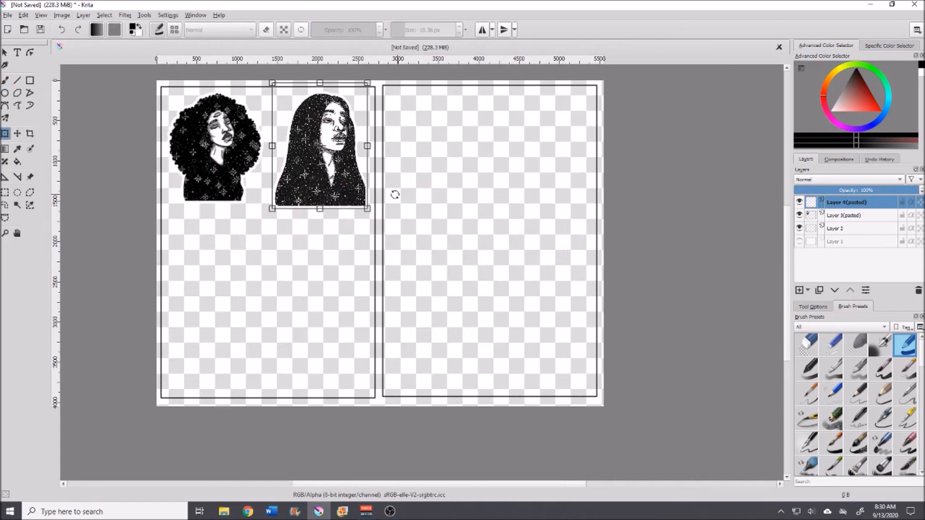
Step: Paste the look here now sticker into the print sheet and scale it down below the first sticker in the left frame
key("ctrl+v")
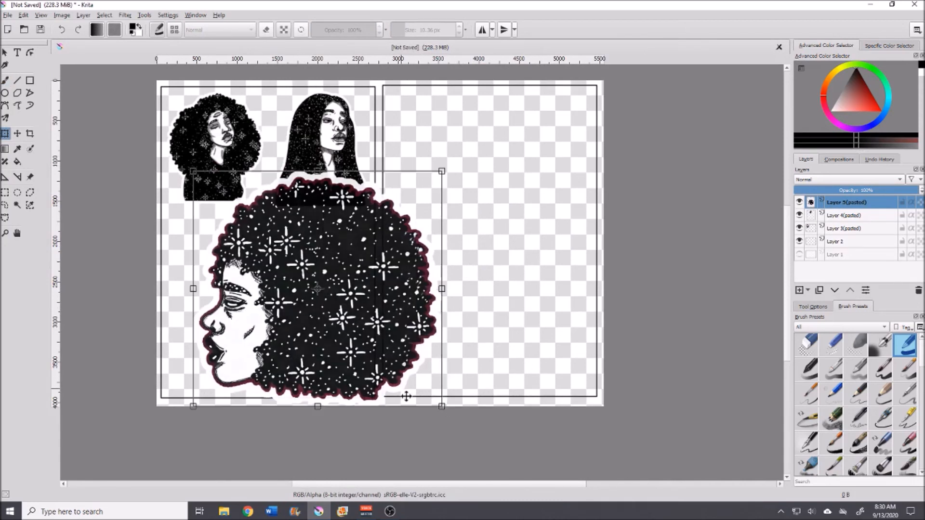
left_click_drag(442, 407, 331, 257)
left_click_drag(275, 229, 255, 264)
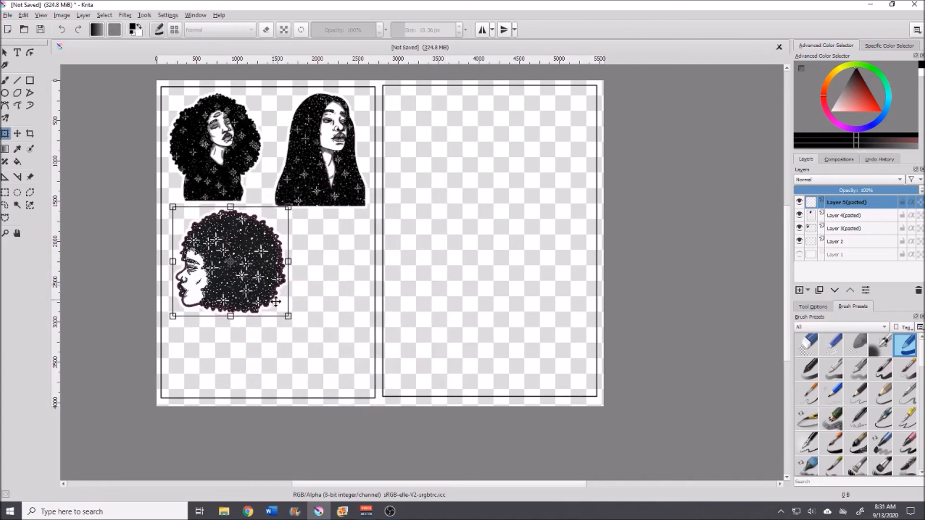
left_click_drag(289, 316, 280, 309)
left_click_drag(255, 265, 244, 261)
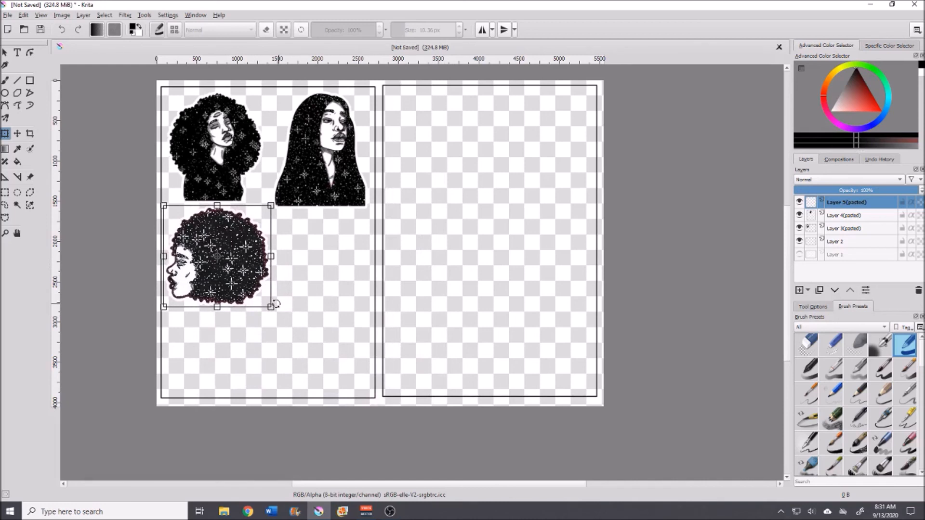
left_click_drag(244, 265, 346, 159)
left_click_drag(289, 172, 222, 279)
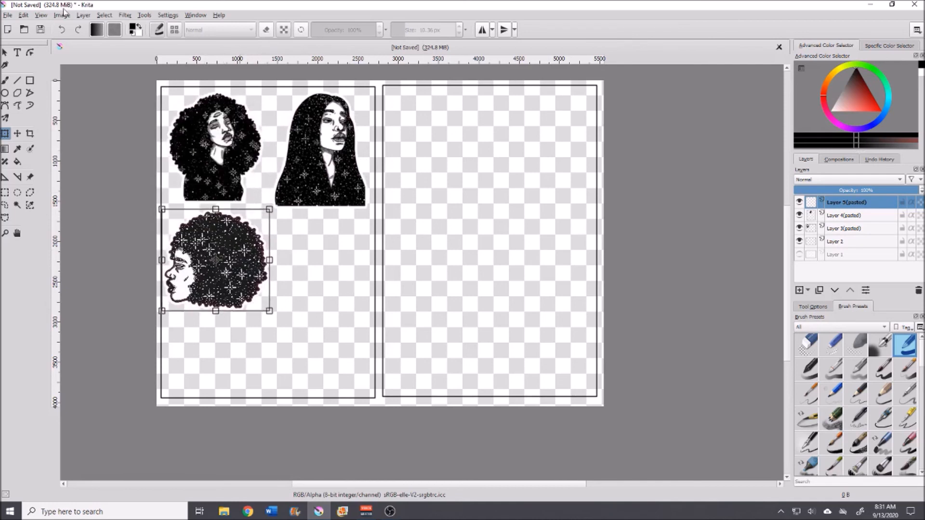
Step: Open the image file We Lit sticker from the same folder
left_click(8, 15)
left_click(10, 40)
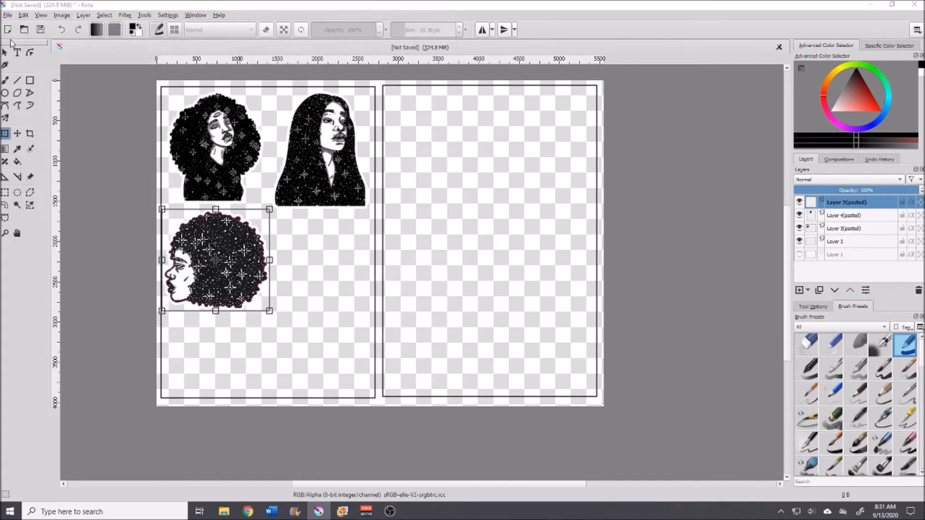
scroll(264, 301, "down", 1)
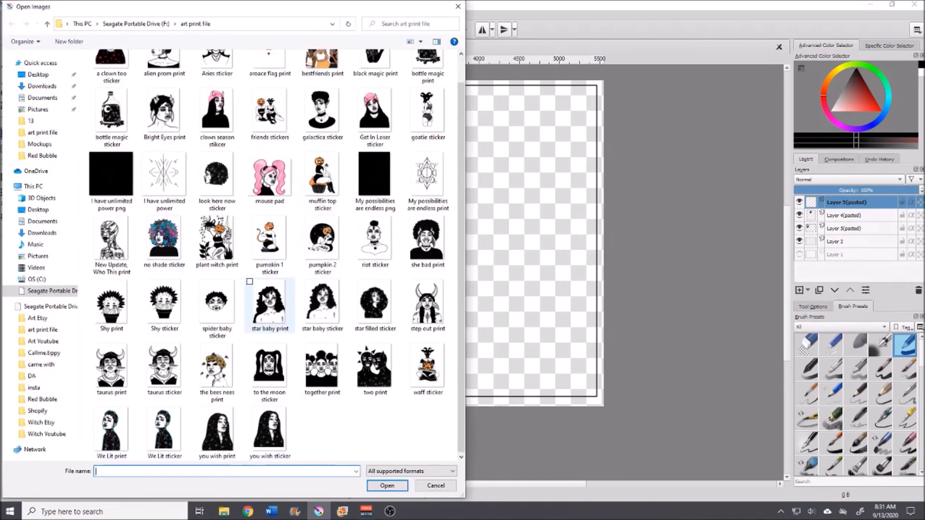
left_click(166, 452)
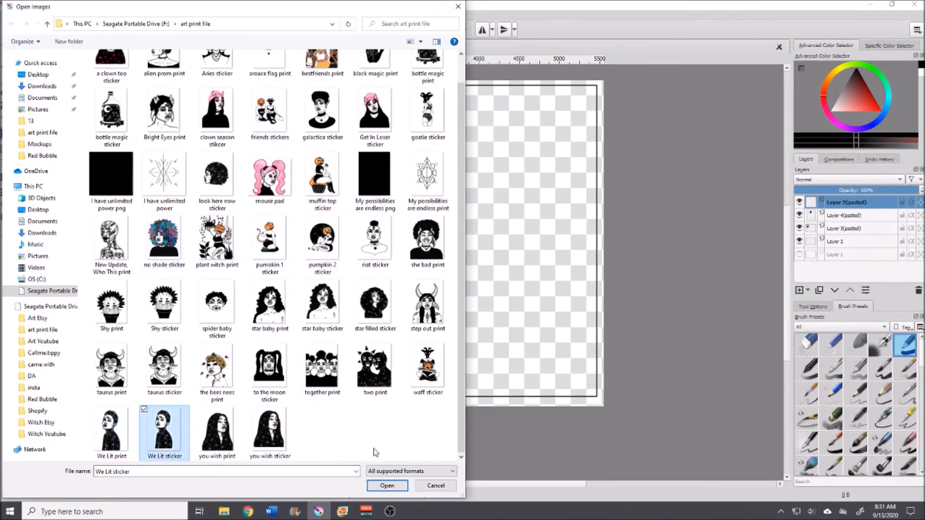
left_click(387, 486)
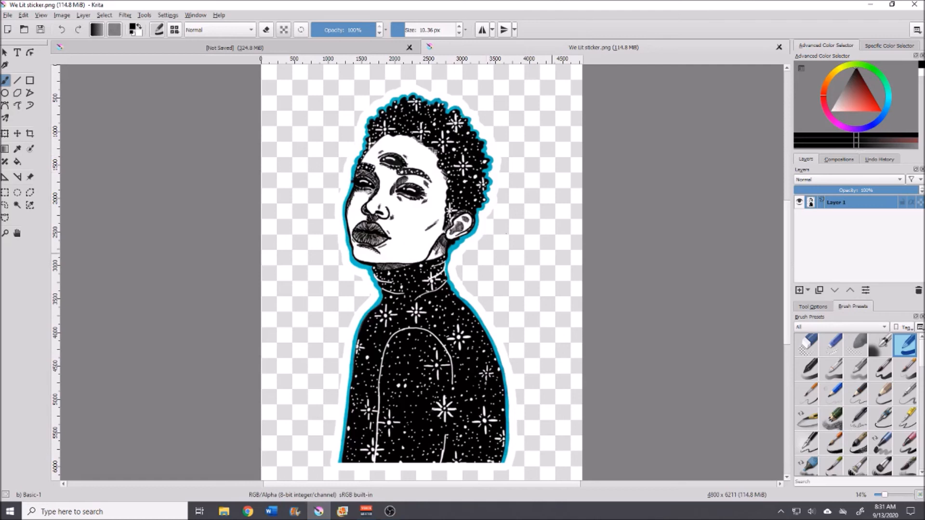
Step: Select and copy the whole We Lit sticker image, then close that document without saving
key("ctrl+a")
key("ctrl+w")
left_click(478, 266)
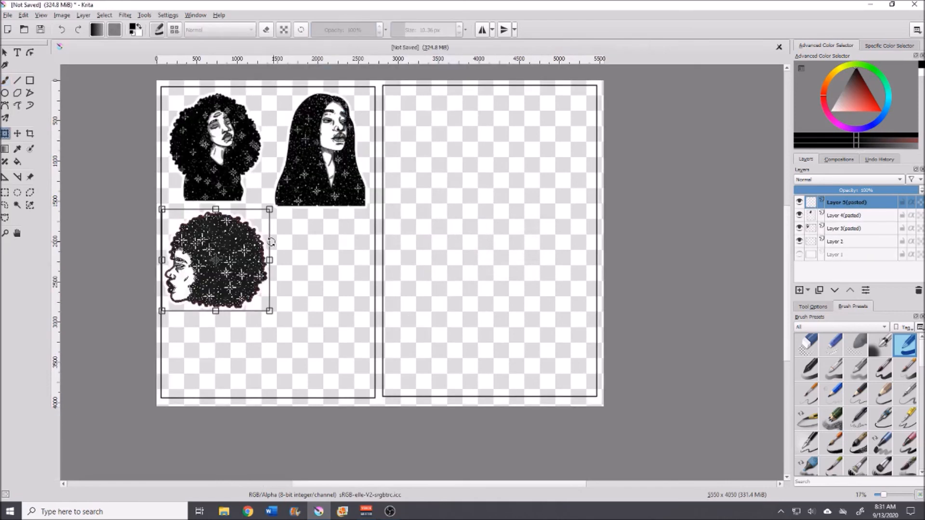
Step: Paste the We Lit sticker into the print sheet, scale it down and rotate it sideways along the bottom of the left frame
left_click(19, 133)
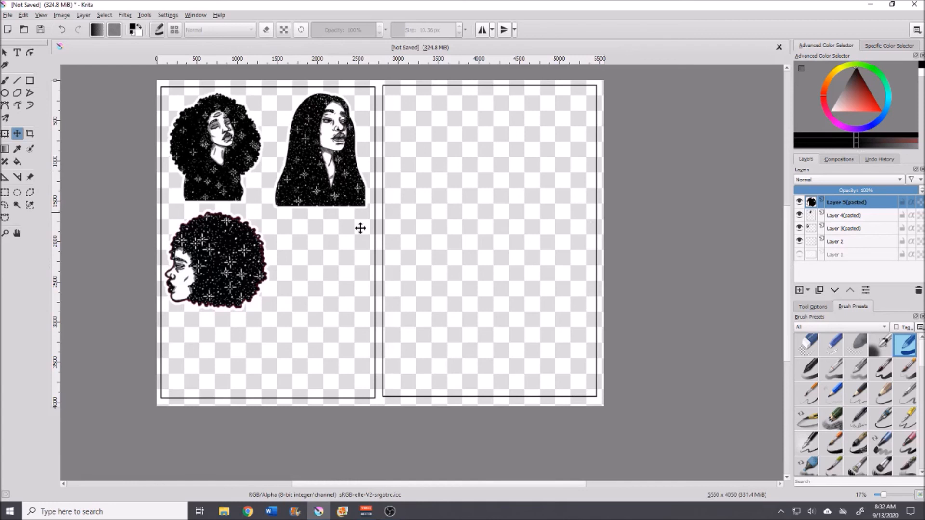
key("ctrl+v")
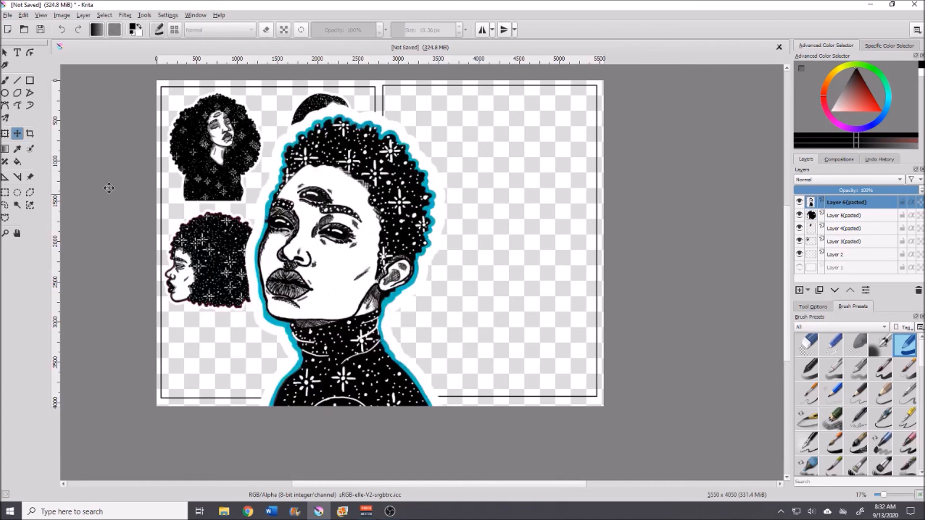
left_click(5, 133)
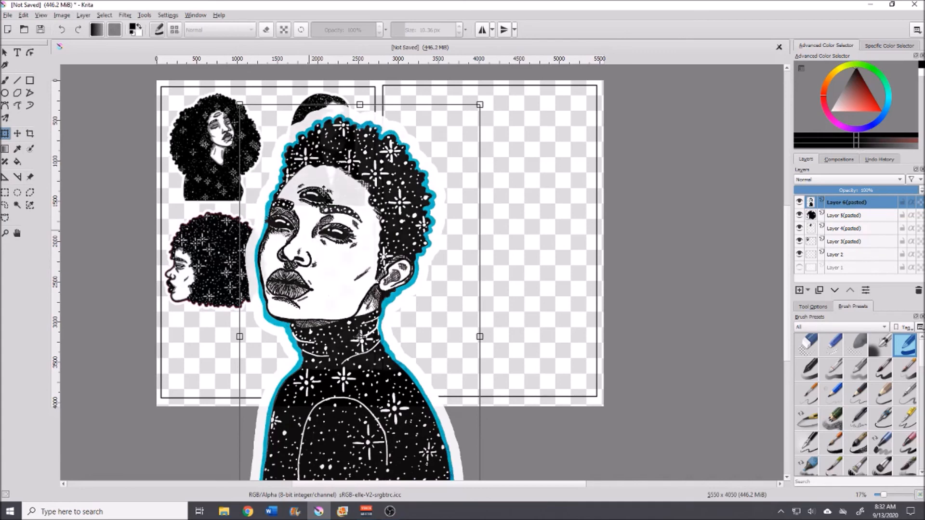
left_click_drag(332, 267, 337, 168)
left_click_drag(487, 469, 331, 244)
left_click_drag(302, 183, 319, 323)
left_click_drag(381, 366, 289, 337)
left_click_drag(290, 245, 267, 359)
left_click_drag(304, 393, 317, 399)
left_click_drag(267, 367, 259, 367)
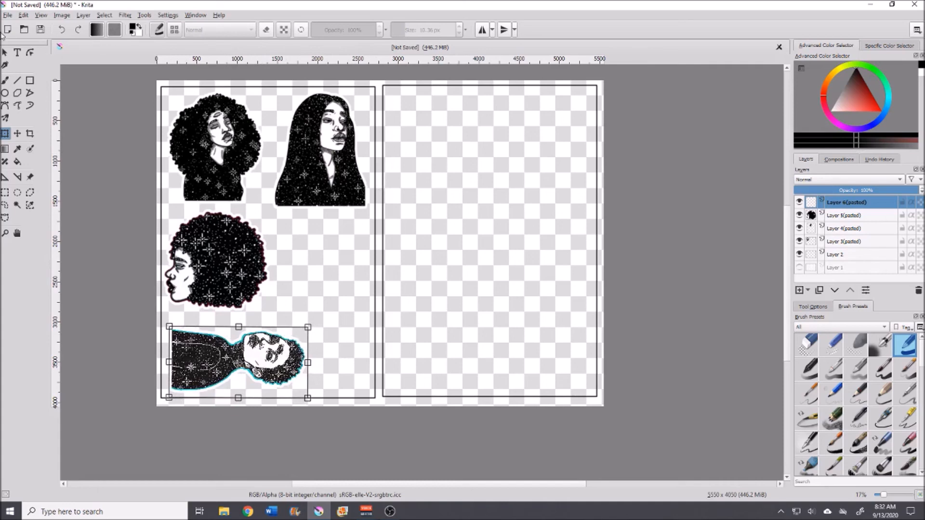
Step: Open the image file bottle magic sticker from the same folder
left_click(8, 15)
left_click(20, 35)
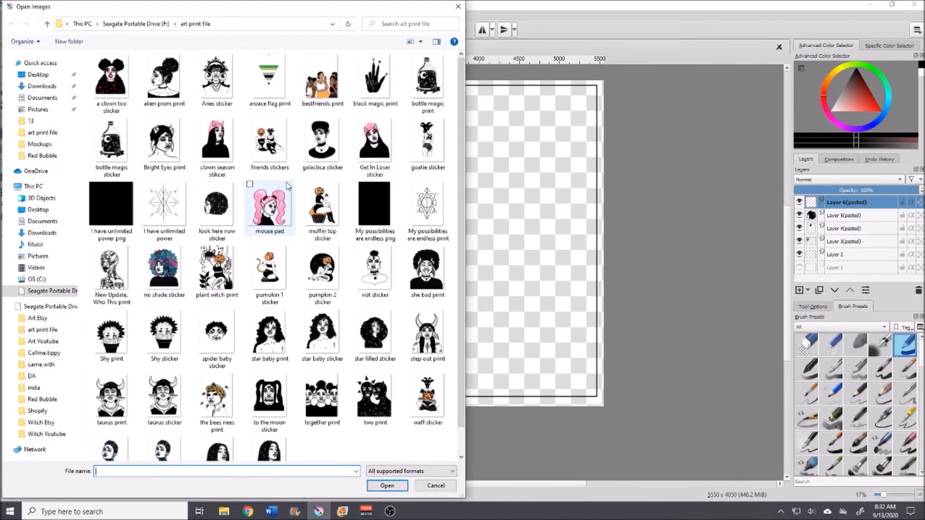
left_click(137, 169)
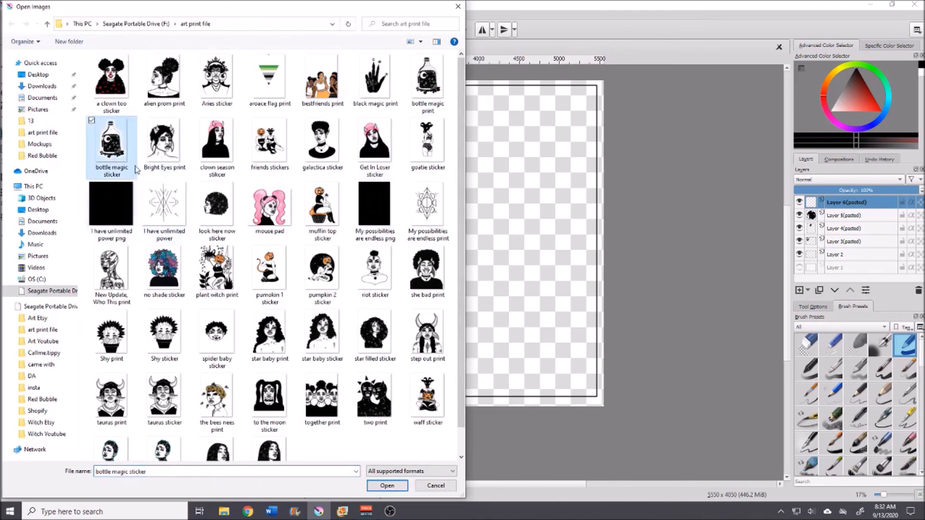
left_click(387, 486)
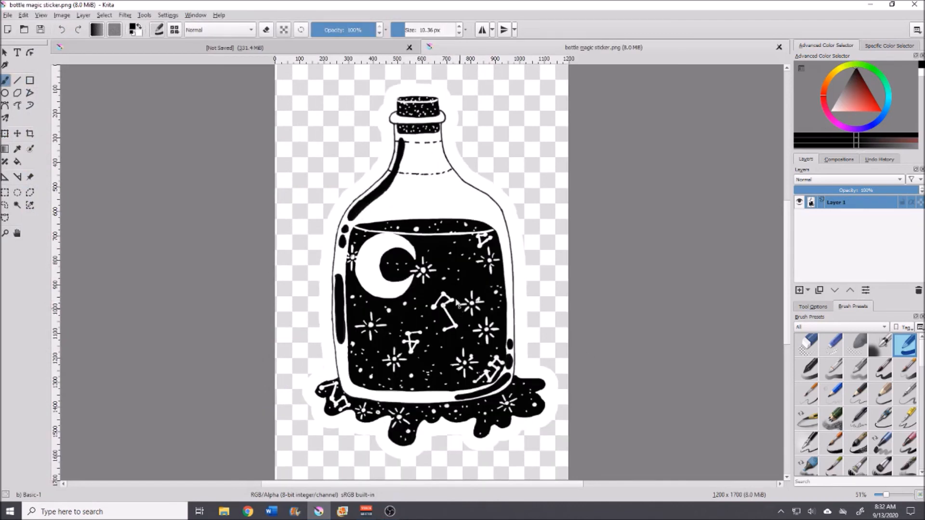
Step: Select and copy the whole bottle magic sticker image, then close that document without saving
key("ctrl+a")
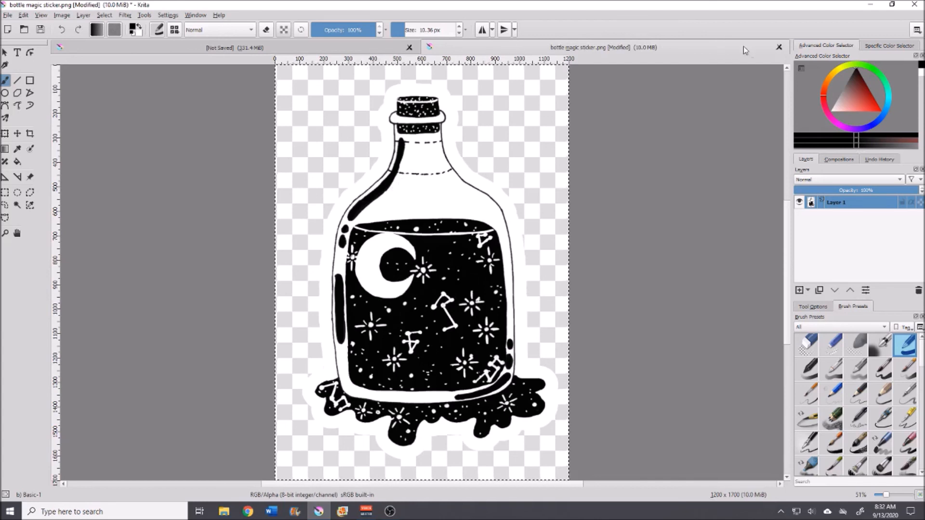
left_click(780, 47)
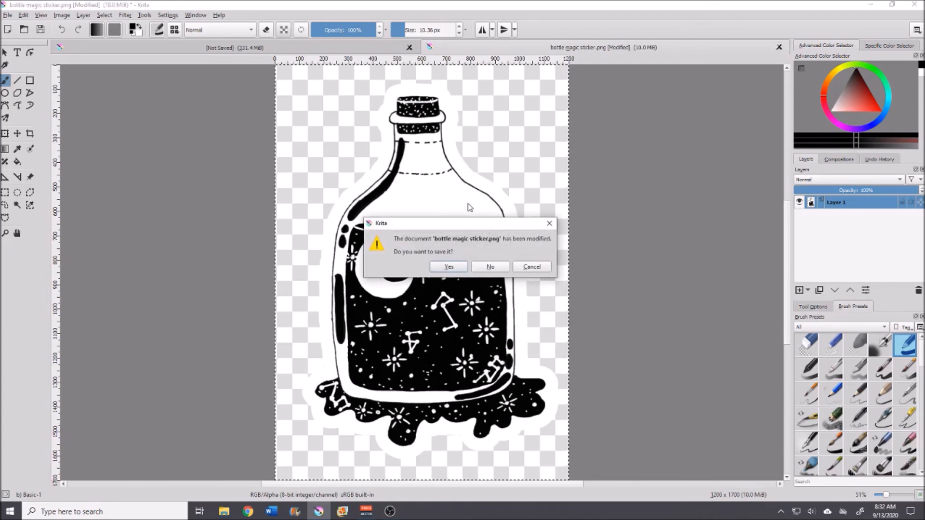
left_click(489, 267)
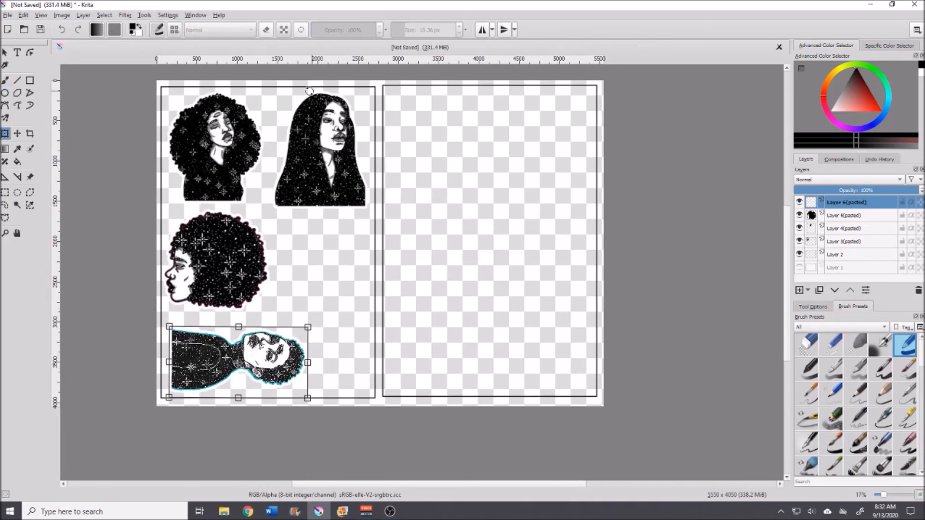
Step: Apply the We Lit transform, paste the bottle magic sticker and move it beside the third sticker in the left frame
key("Return")
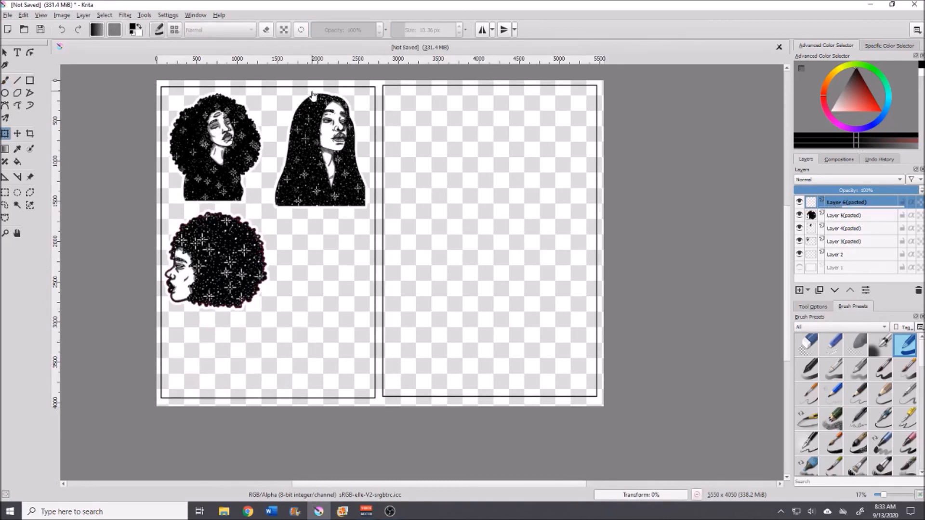
key("ctrl+v")
left_click_drag(212, 155, 335, 282)
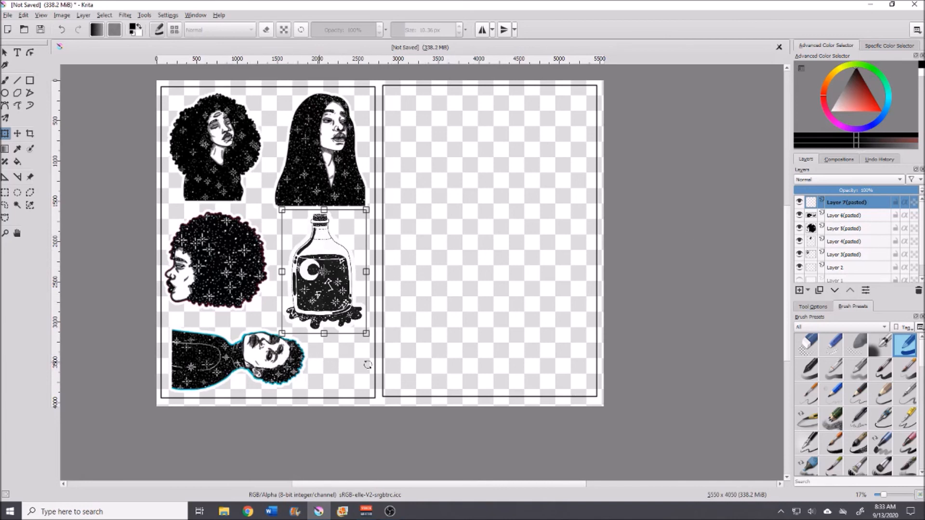
Step: Select the We Lit sticker layer and enlarge it slightly at the bottom-left of the left frame
left_click(842, 220)
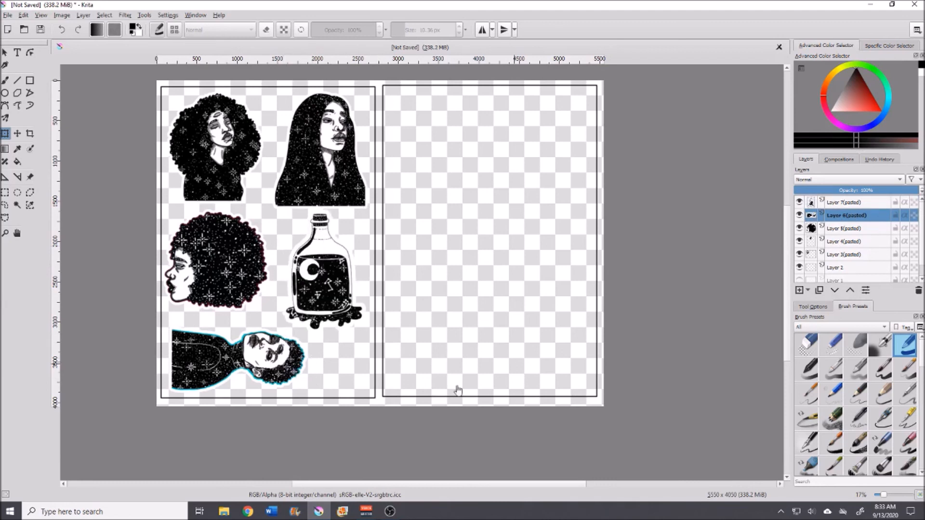
left_click(476, 388)
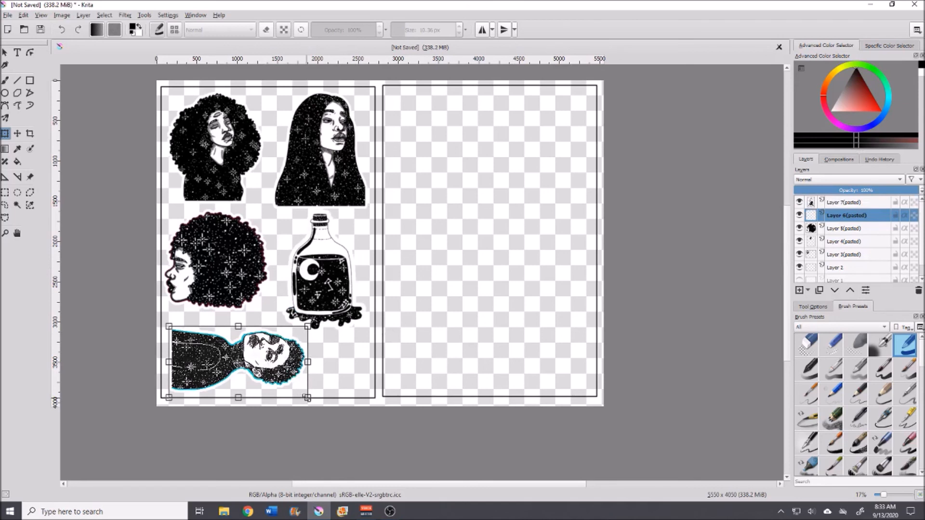
left_click_drag(308, 398, 322, 406)
mouse_move(238, 369)
left_mouse_down()
mouse_move(234, 361)
mouse_move(267, 367)
mouse_move(231, 365)
left_mouse_up()
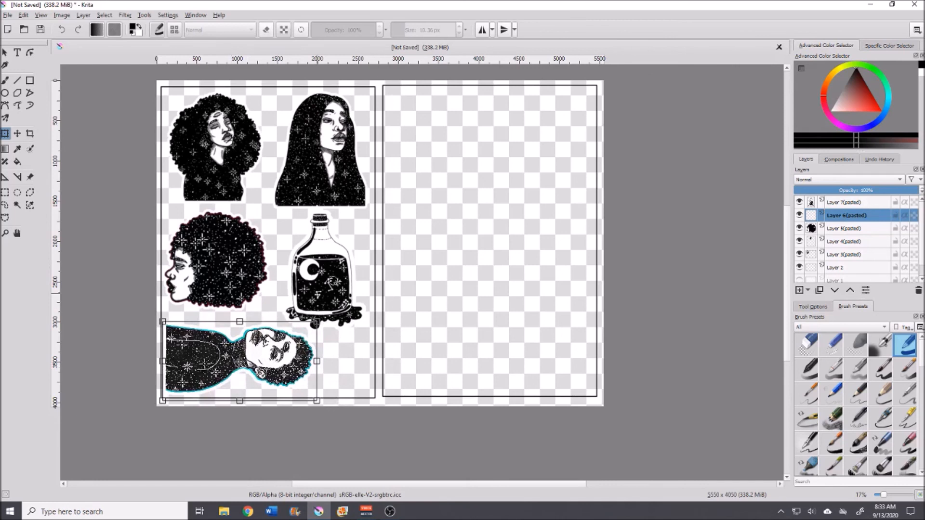
Step: Select the bottle sticker layer, rotate it roughly upside down and fit it into the lower-right space of the left frame
left_click(844, 202)
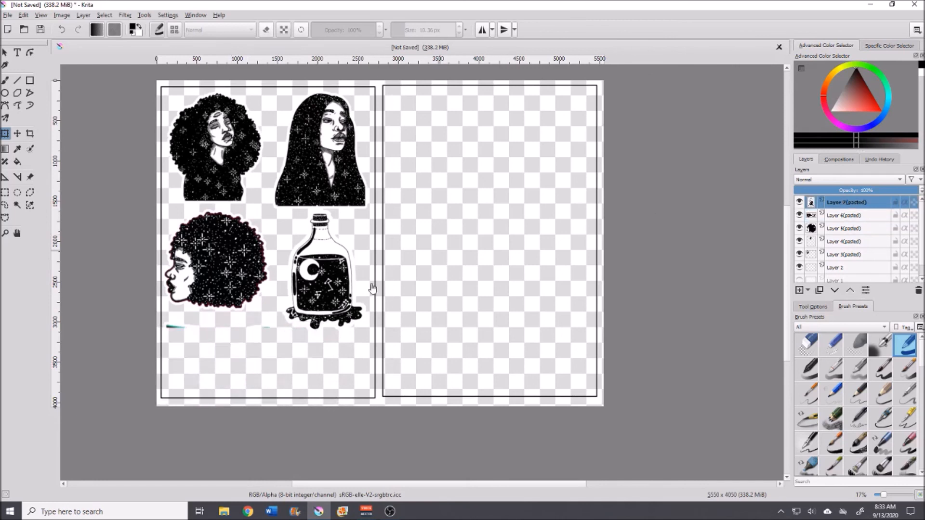
left_click_drag(289, 209, 395, 329)
left_click_drag(312, 345, 311, 363)
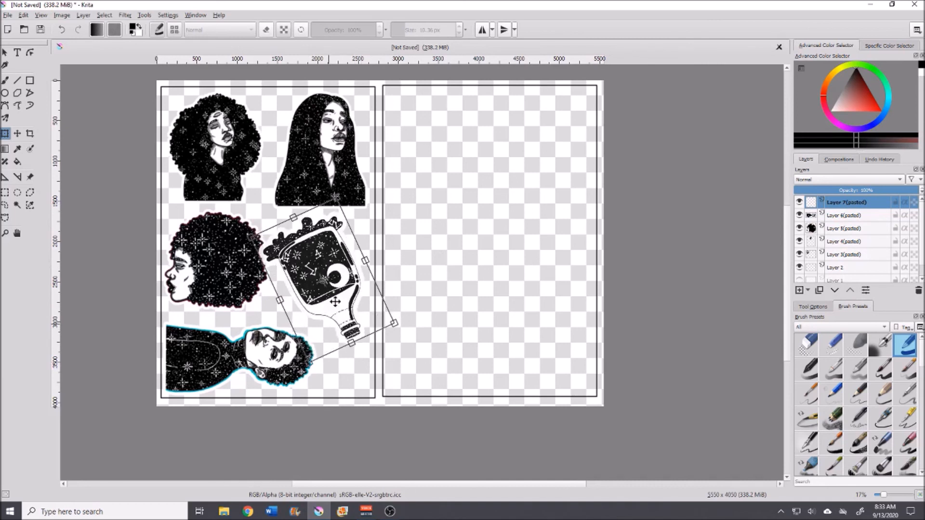
left_click_drag(335, 302, 336, 315)
mouse_move(311, 212)
left_mouse_down()
mouse_move(350, 209)
mouse_move(337, 230)
mouse_move(312, 198)
left_mouse_up()
left_click_drag(329, 250, 337, 265)
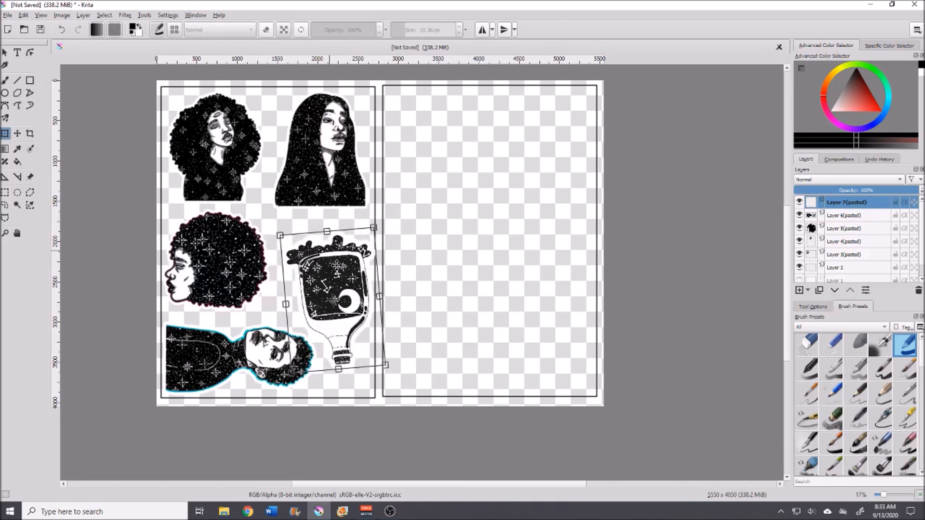
Step: Nudge the bottle sticker slightly left so it stays inside the left frame's edge
scroll(312, 343, "up", 2)
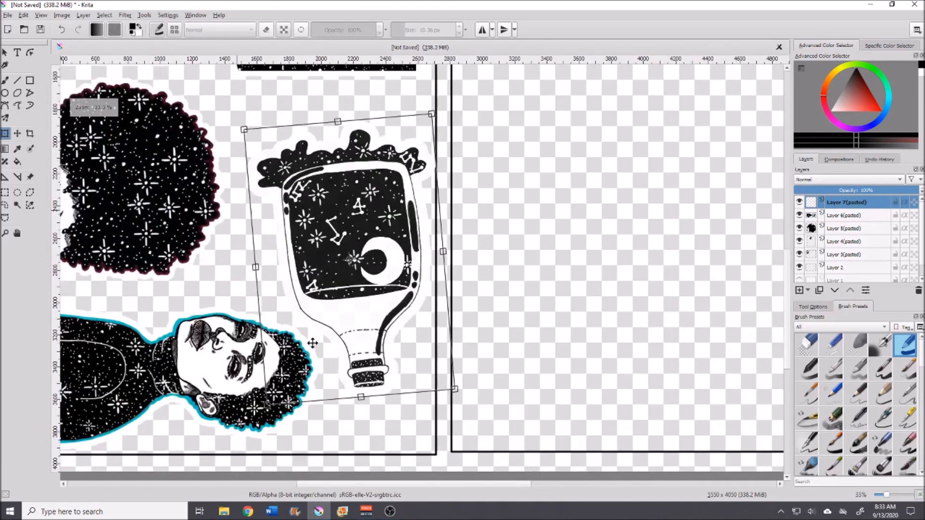
scroll(312, 343, "up", 1)
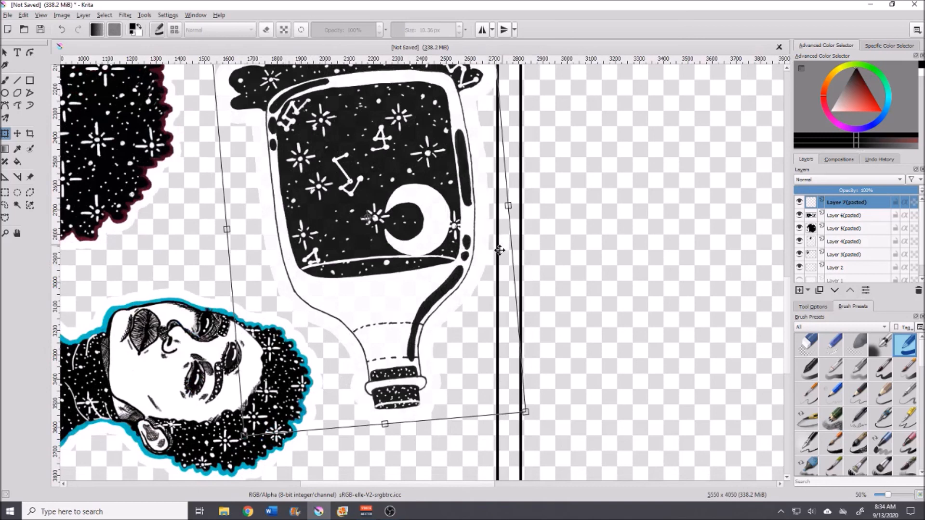
scroll(336, 171, "up", 3)
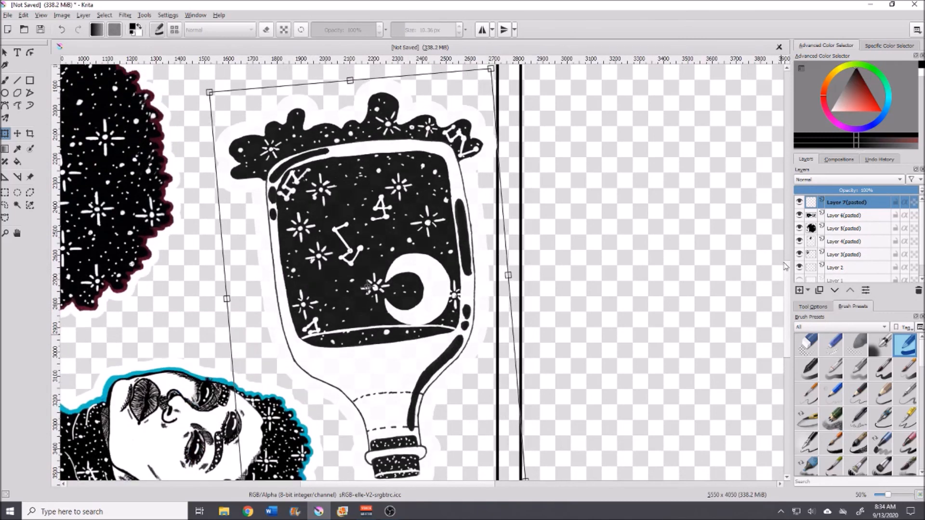
left_click_drag(312, 169, 306, 170)
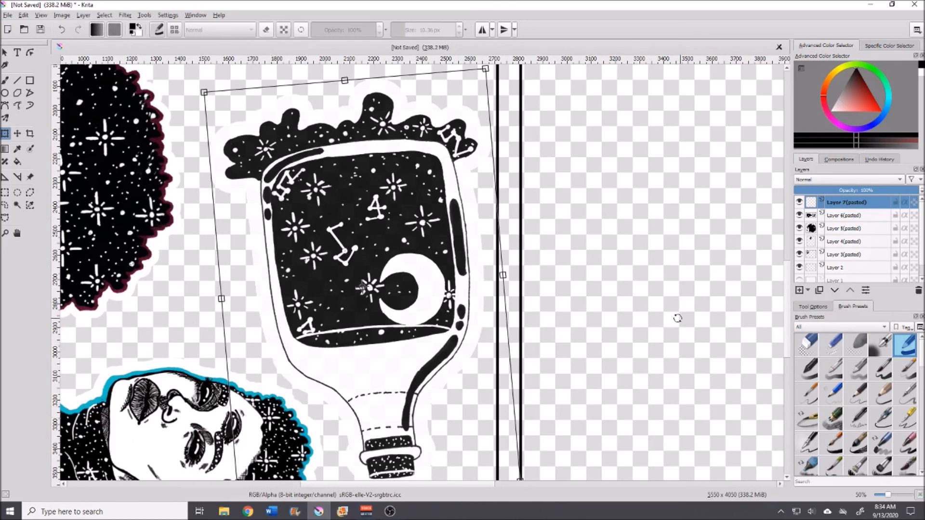
key("minus")
key("minus")
key("minus")
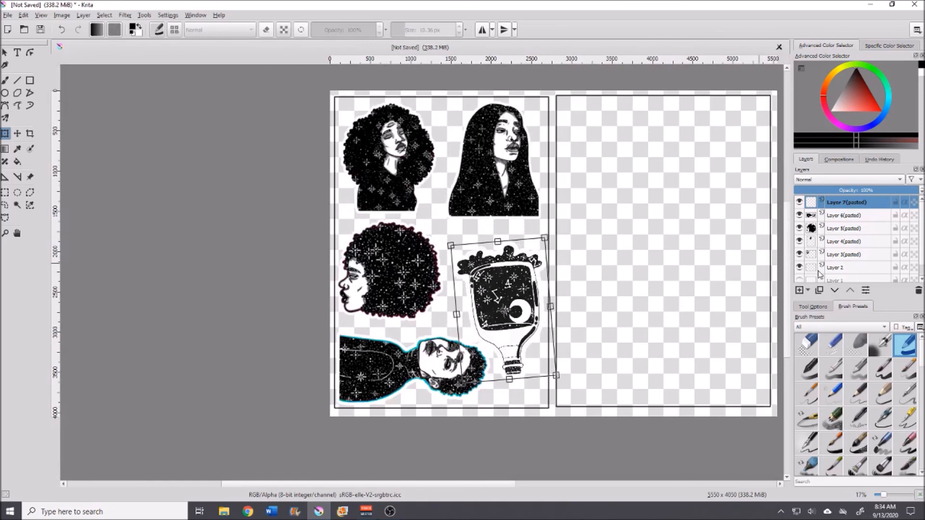
Step: Select each sticker layer in turn and inspect the stickers' placement in the left frame up close
left_click(847, 230)
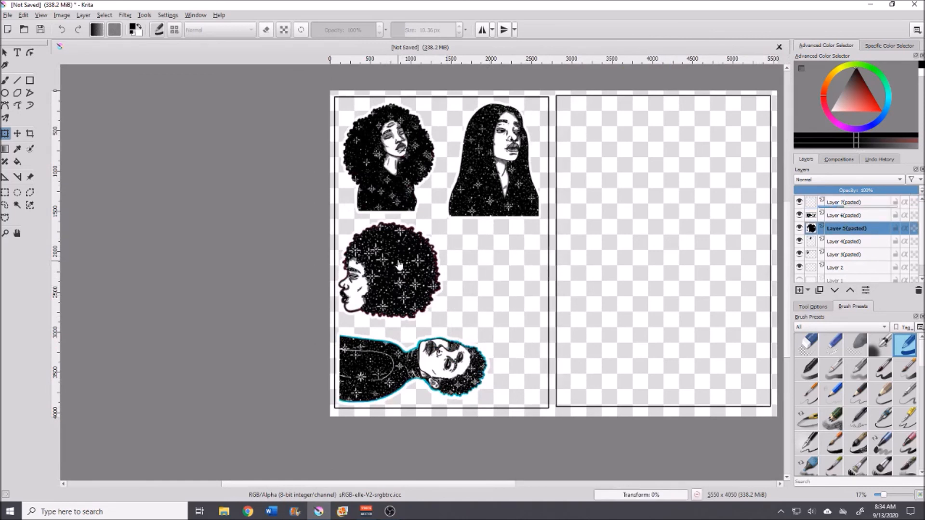
scroll(405, 298, "up", 2)
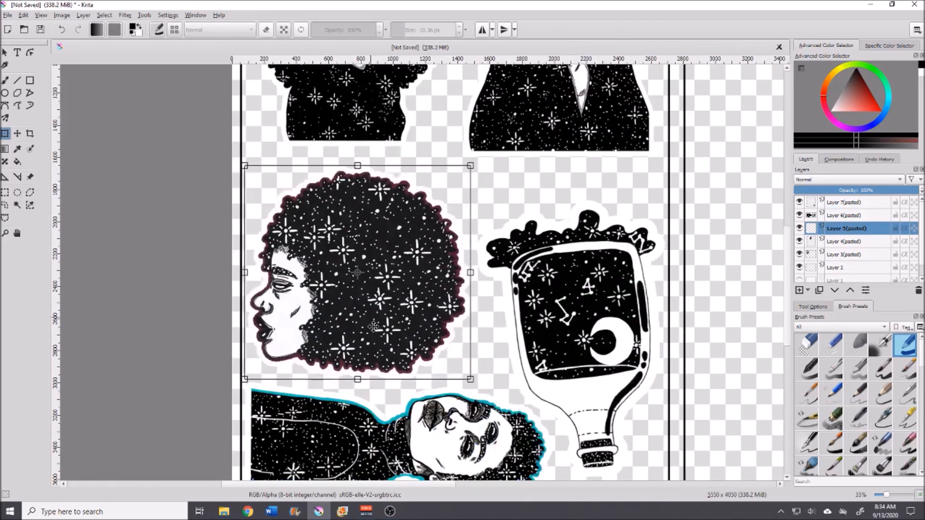
scroll(474, 390, "up", 5)
left_click(850, 241)
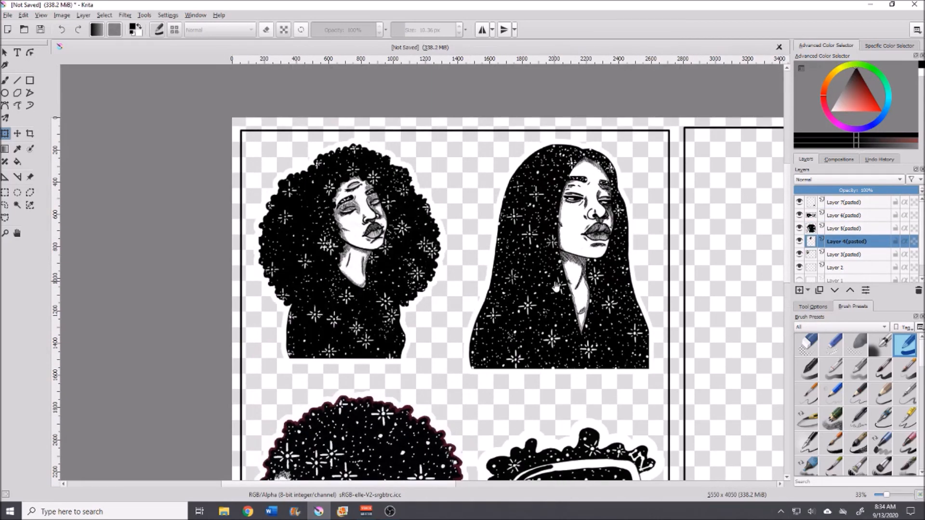
left_click(846, 254)
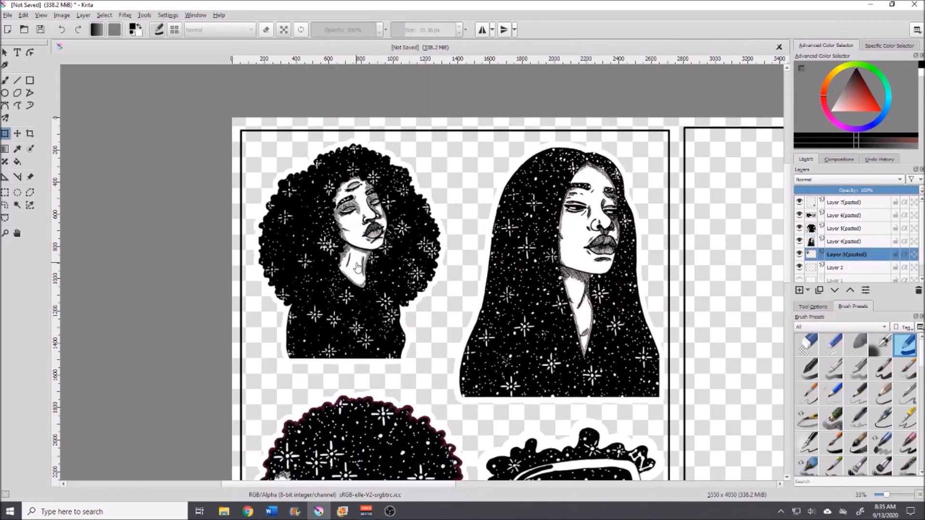
scroll(380, 107, "up", 2)
scroll(381, 106, "down", 3)
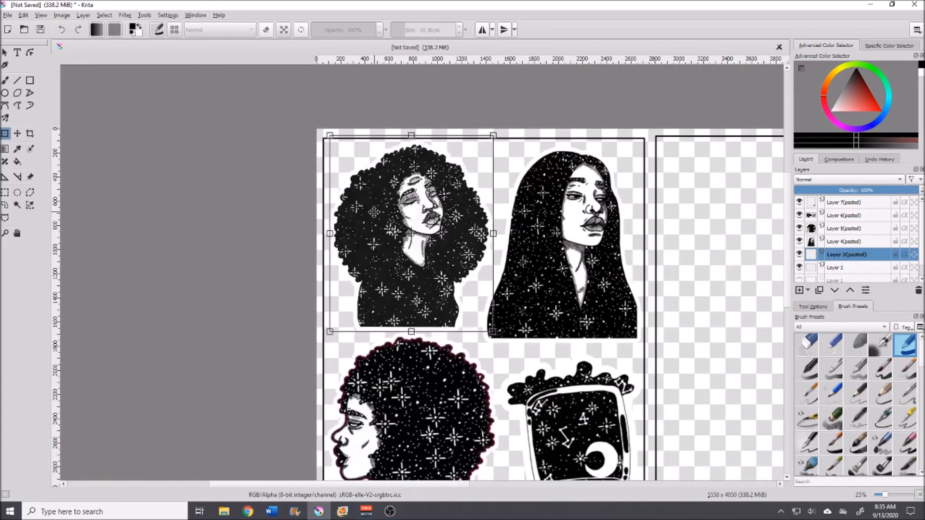
left_click_drag(496, 135, 335, 345)
key("ctrl+z")
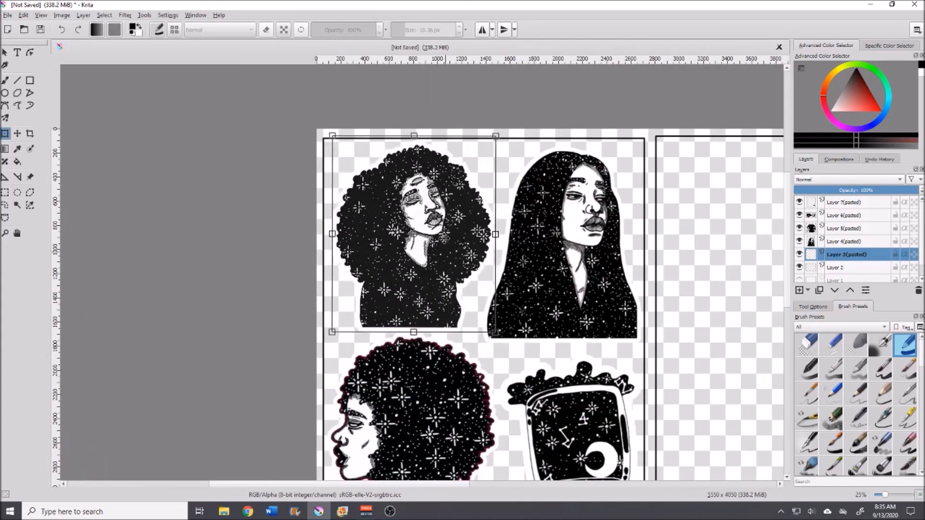
scroll(420, 195, "up", 2)
scroll(781, 246, "down", 2)
scroll(619, 344, "down", 1)
left_click_drag(418, 483, 485, 483)
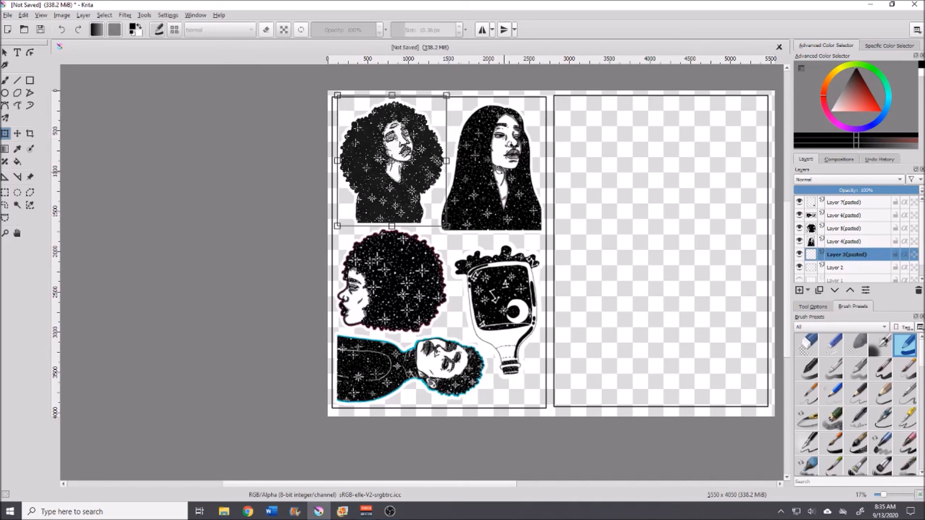
left_click_drag(502, 488, 533, 488)
left_click(17, 205)
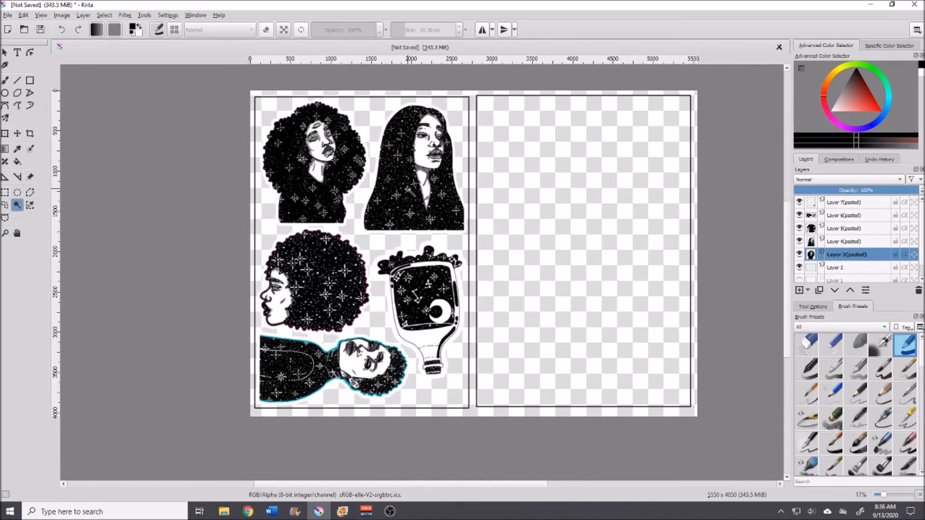
Step: Select the top sticker layer and merge all the sticker layers down into a single layer
left_click(841, 203)
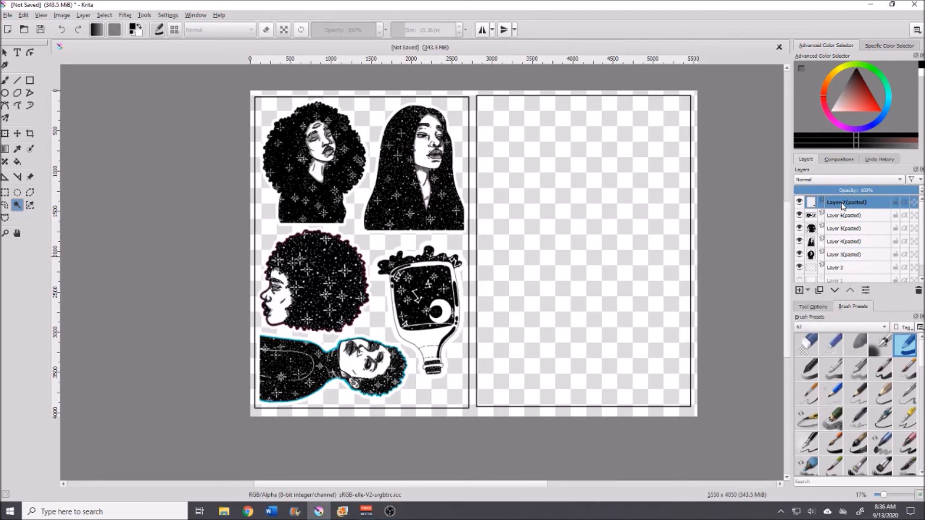
key("ctrl+e")
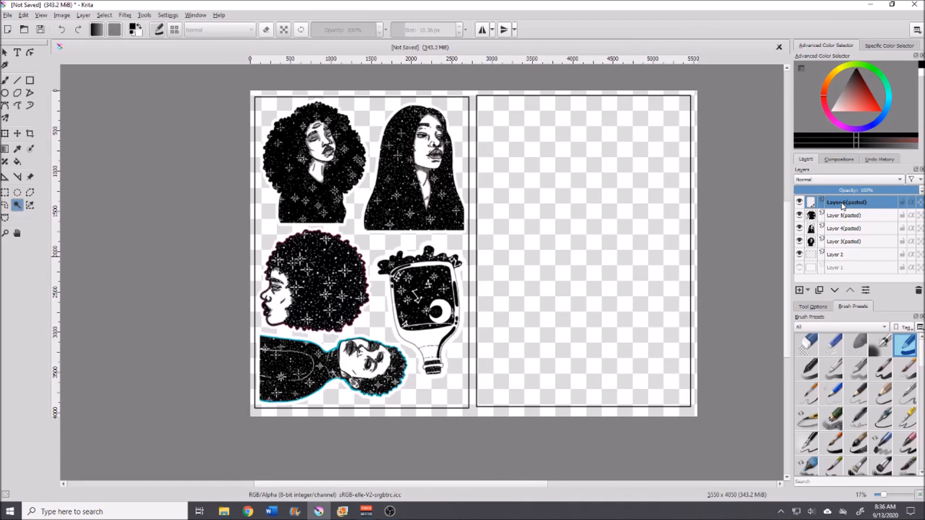
key("ctrl+e")
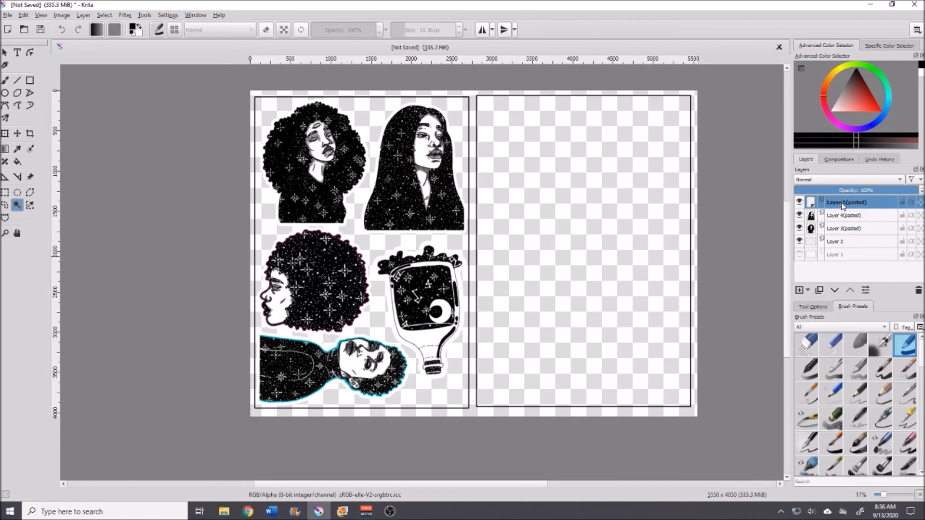
key("ctrl+e")
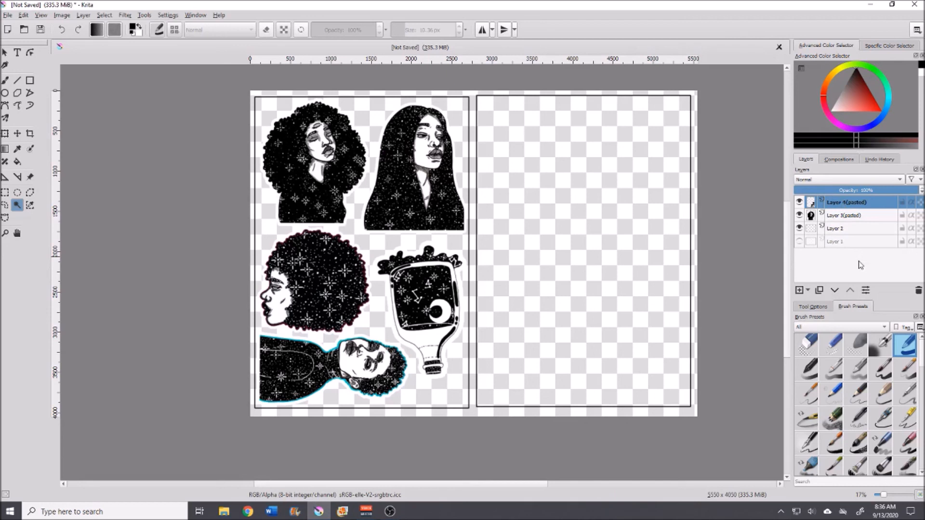
key("ctrl+e")
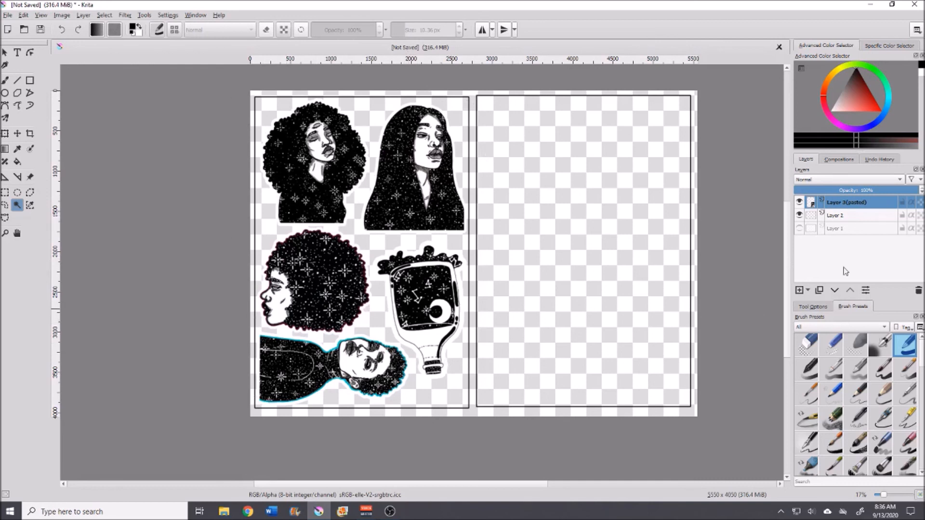
Step: Duplicate the merged sticker layer by copying it and pasting it as a new layer
left_click(799, 215)
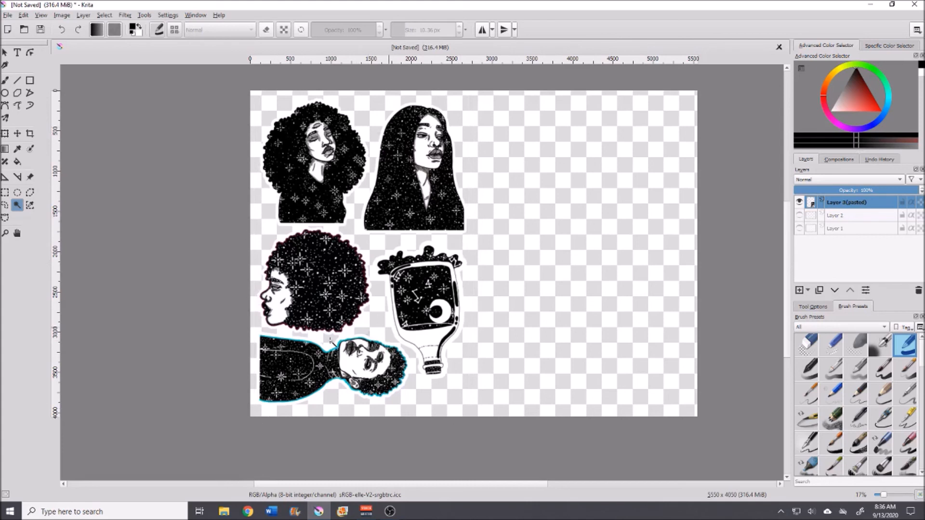
left_click(799, 215)
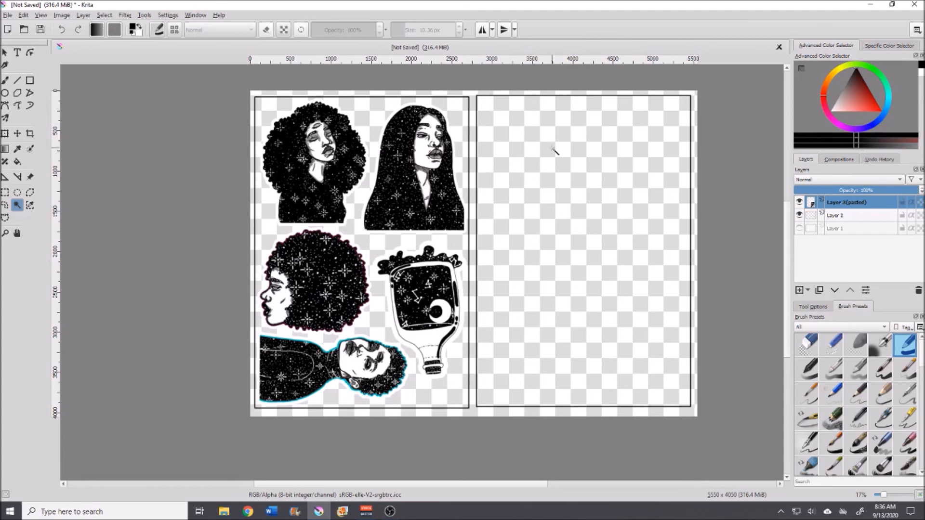
right_click(864, 206)
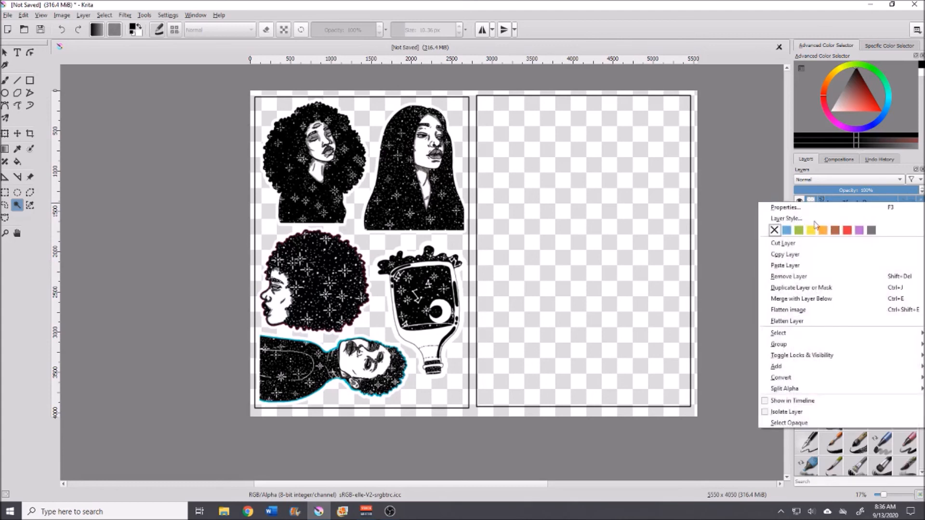
left_click(784, 255)
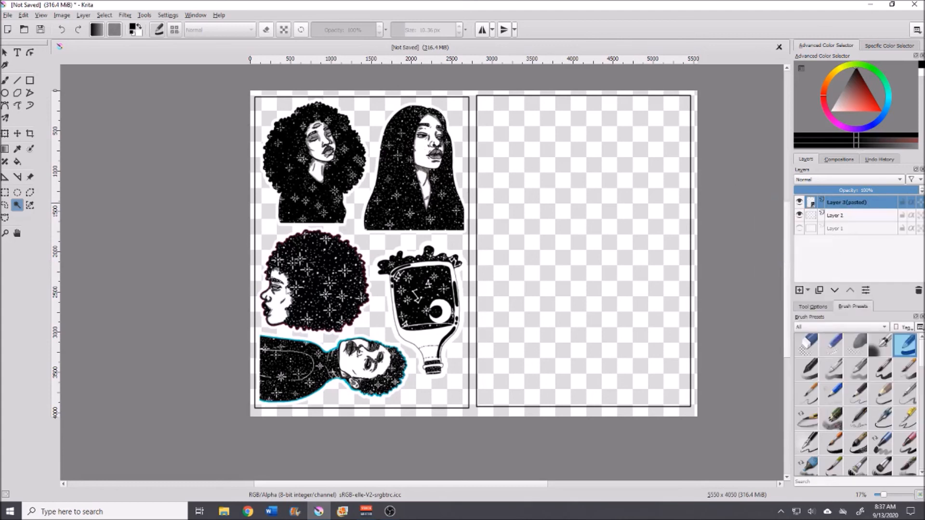
right_click(852, 208)
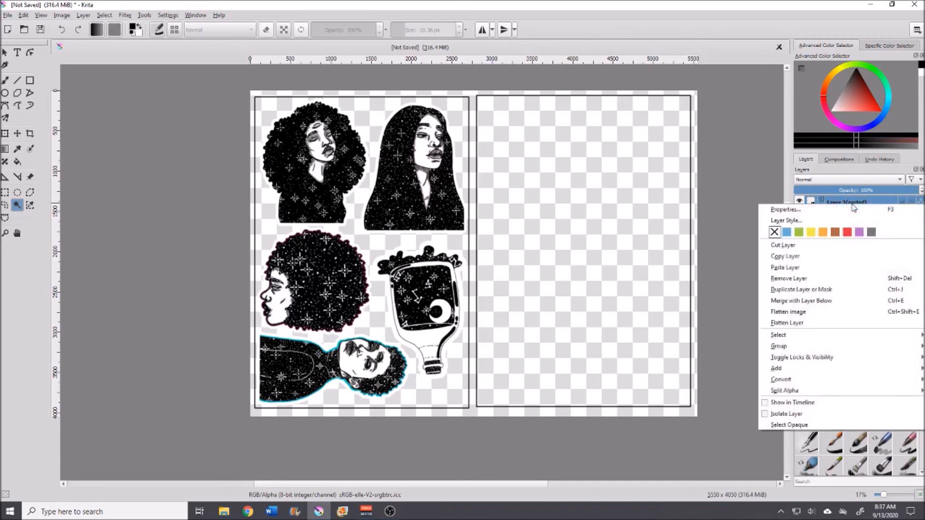
left_click(797, 261)
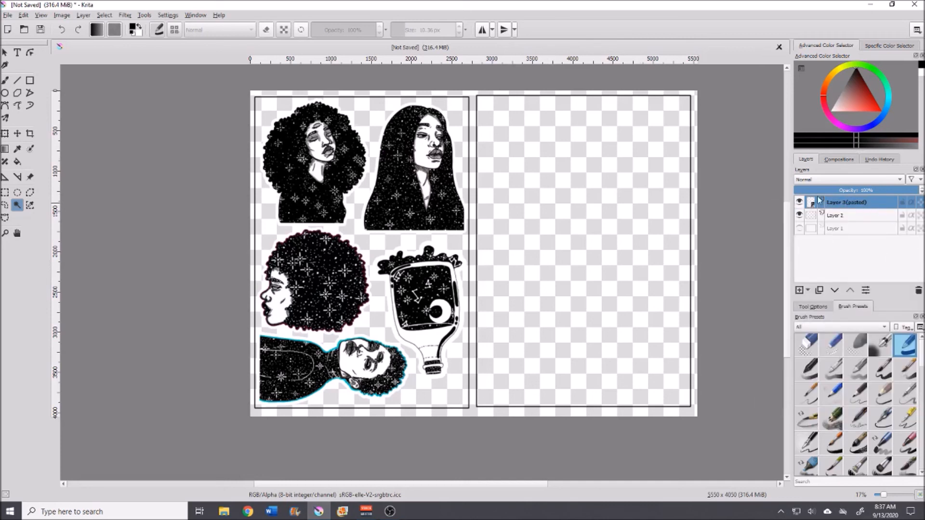
key("ctrl+v")
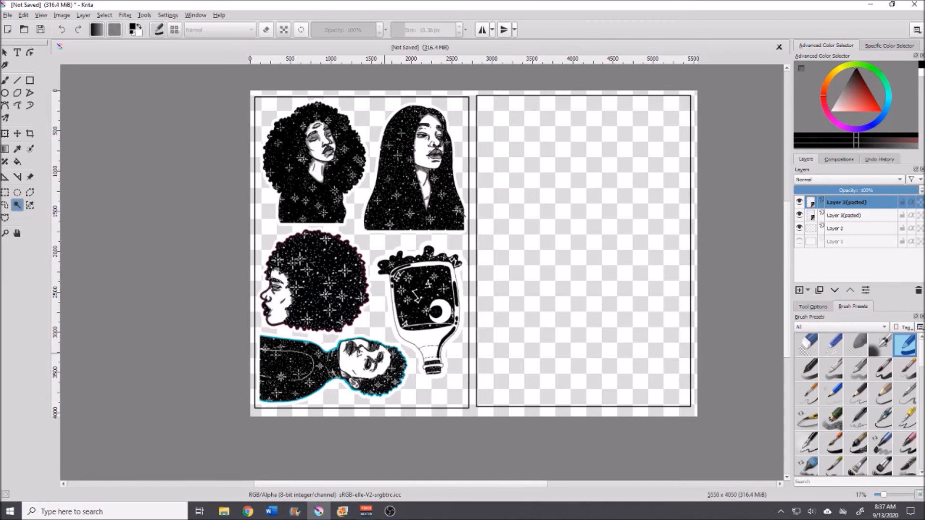
Step: Move the pasted copy of the sticker set across into the right frame
left_click(17, 137)
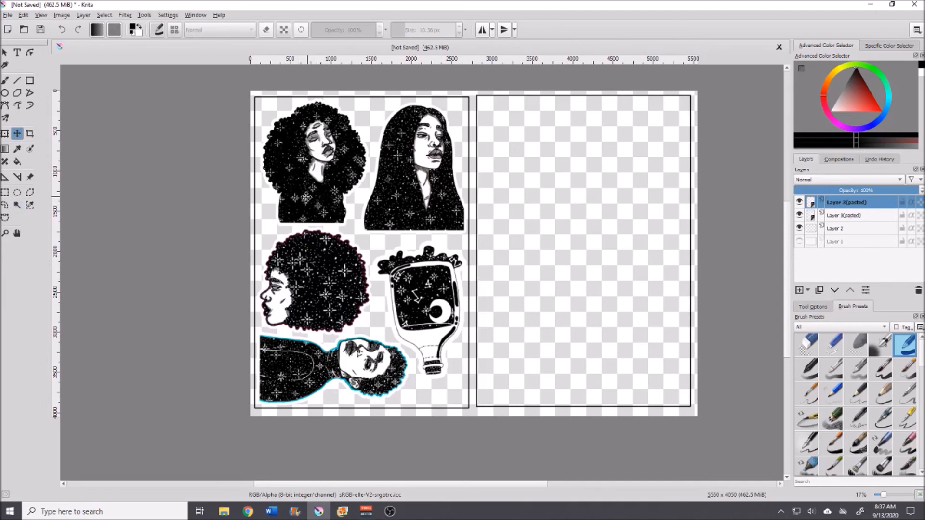
left_click_drag(485, 239, 582, 236)
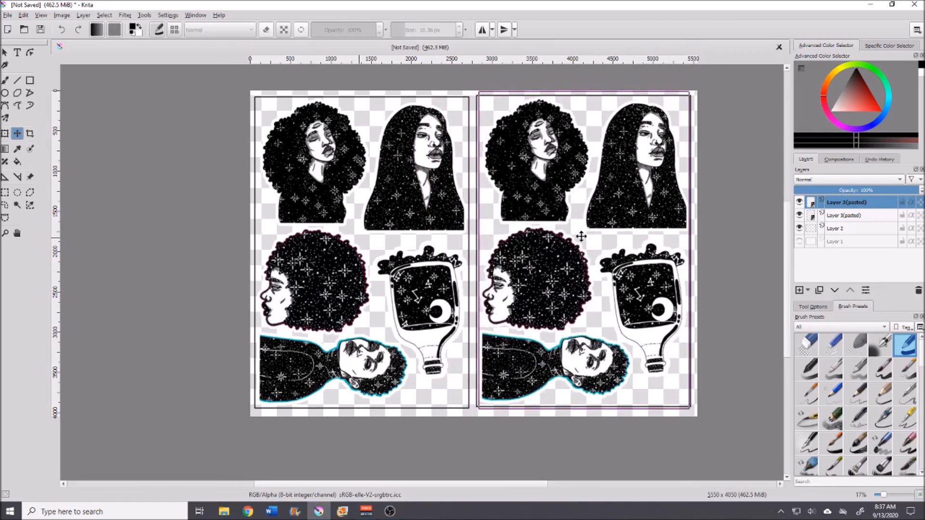
left_click_drag(581, 236, 582, 237)
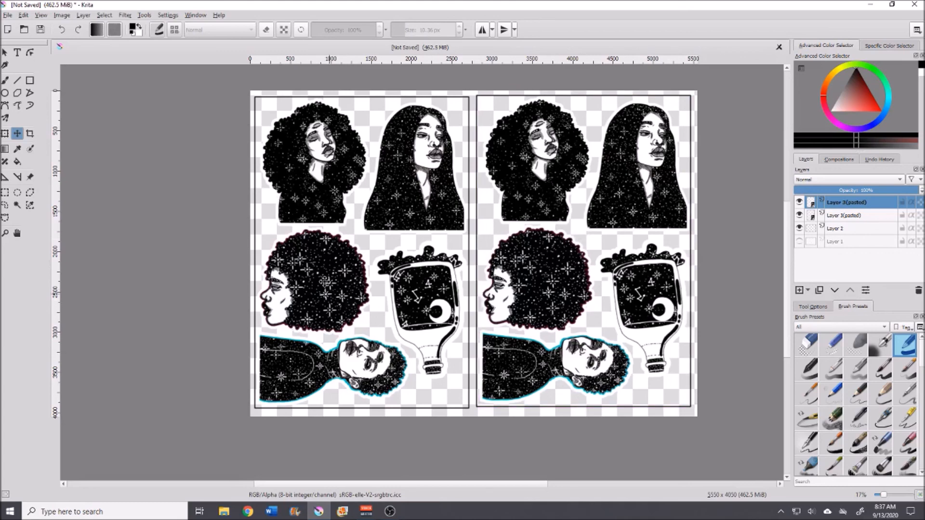
Step: Fine-tune the copy's position so the stickers sit inside the right frame's edges, then select the original sticker layer
scroll(690, 243, "up", 1)
scroll(690, 243, "up", 1)
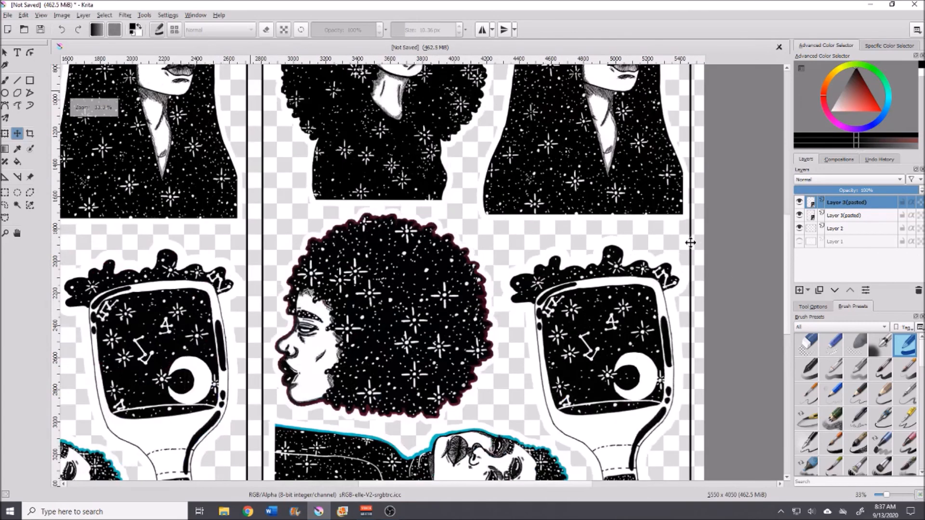
scroll(689, 224, "up", 2)
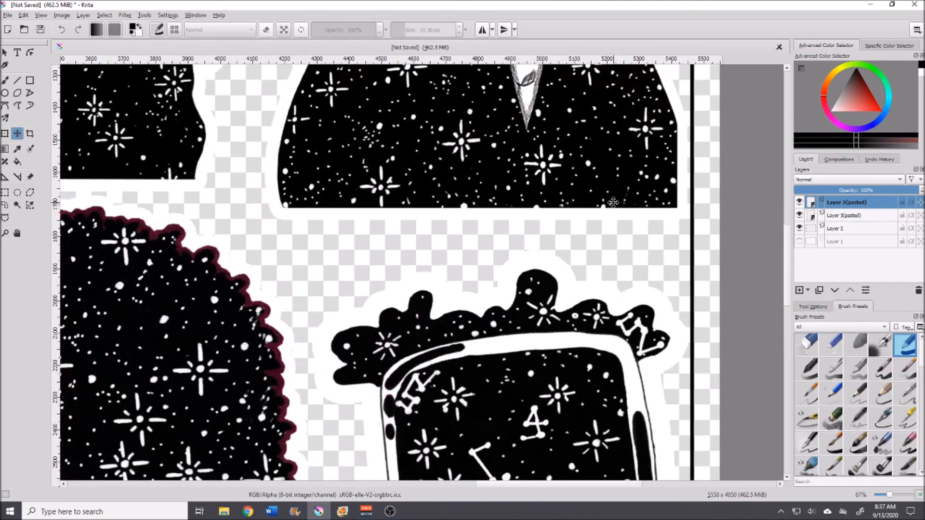
left_click_drag(612, 203, 611, 202)
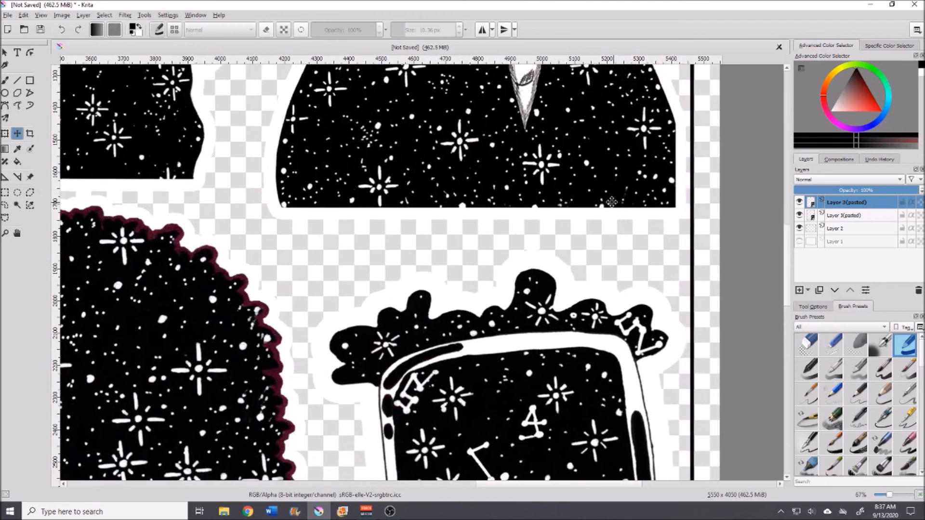
left_click_drag(613, 485, 507, 491)
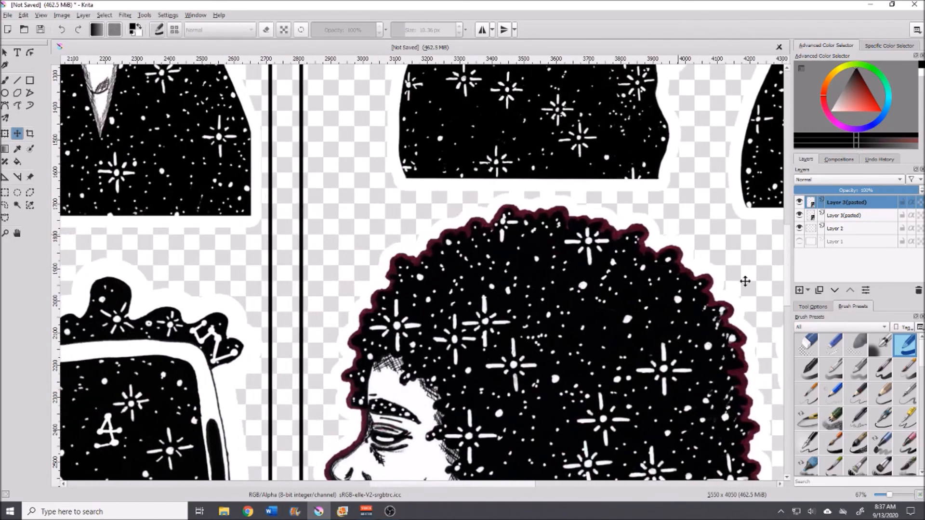
left_click_drag(788, 297, 786, 215)
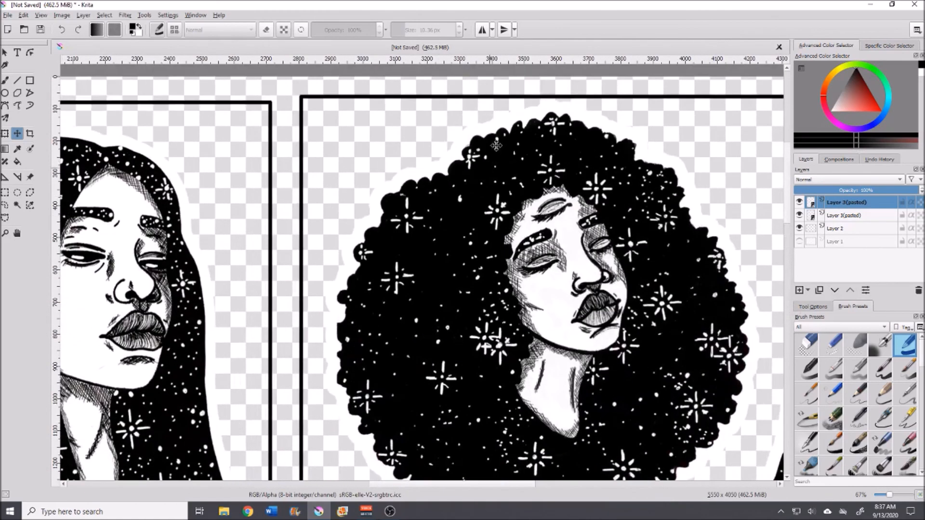
left_click_drag(562, 116, 564, 119)
left_click_drag(786, 165, 785, 357)
left_click_drag(412, 487, 523, 485)
left_click_drag(784, 365, 790, 265)
scroll(693, 272, "up", 2)
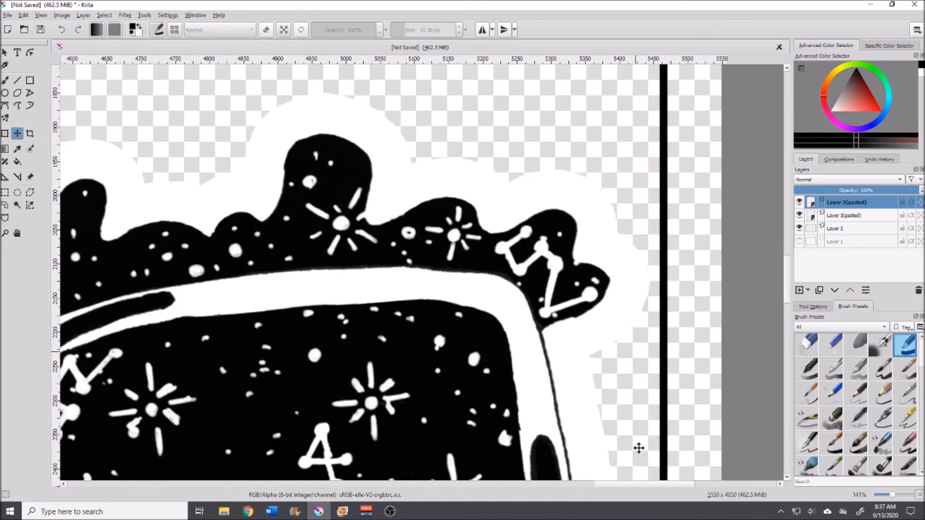
scroll(554, 418, "down", 3, "ctrl")
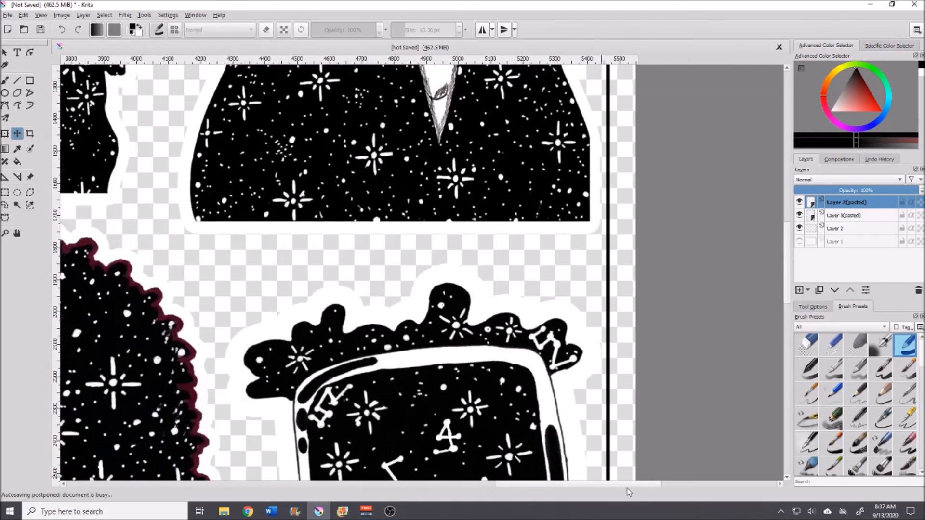
scroll(620, 491, "left", 10)
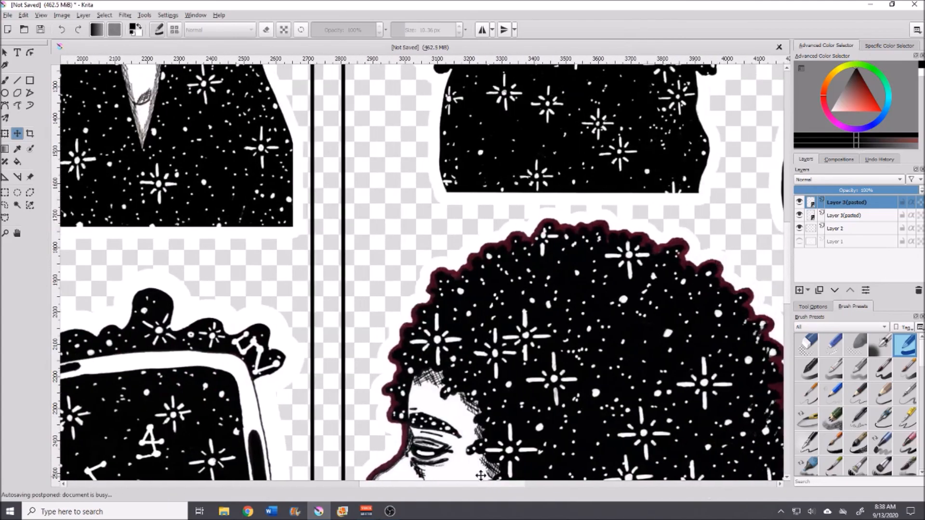
left_click_drag(788, 270, 786, 173)
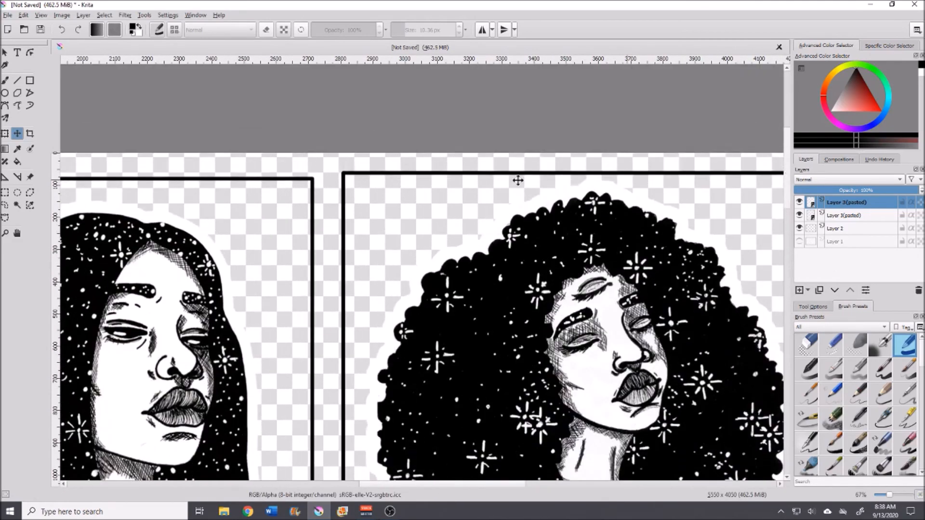
scroll(439, 218, "down", 3)
scroll(442, 221, "down", 1)
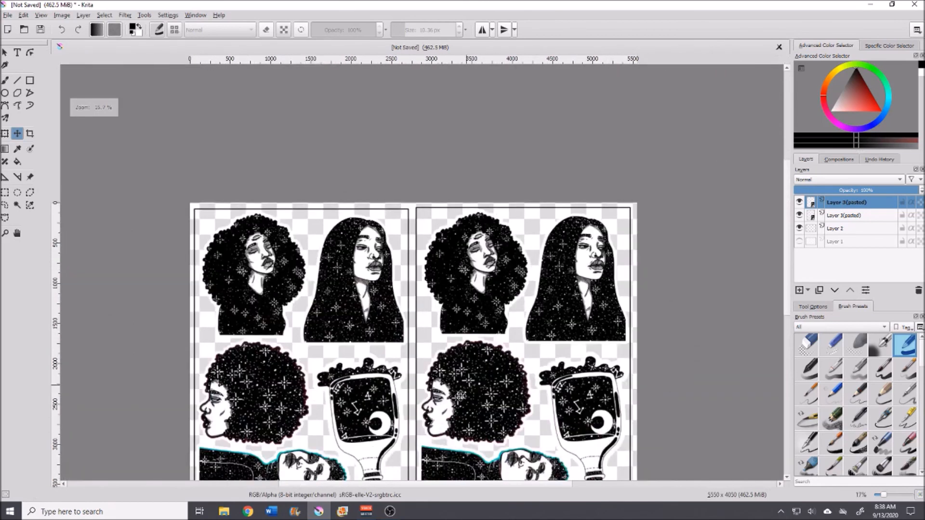
left_click_drag(786, 215, 791, 256)
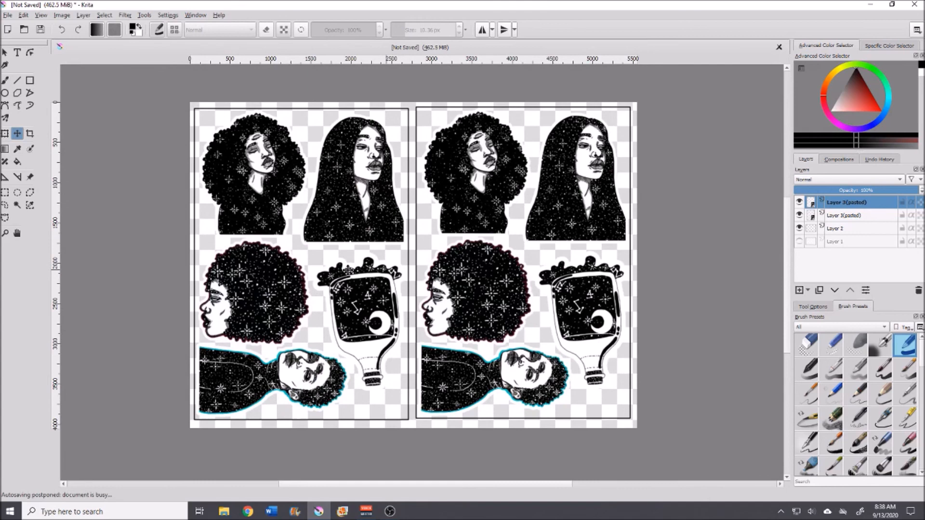
left_click(847, 215)
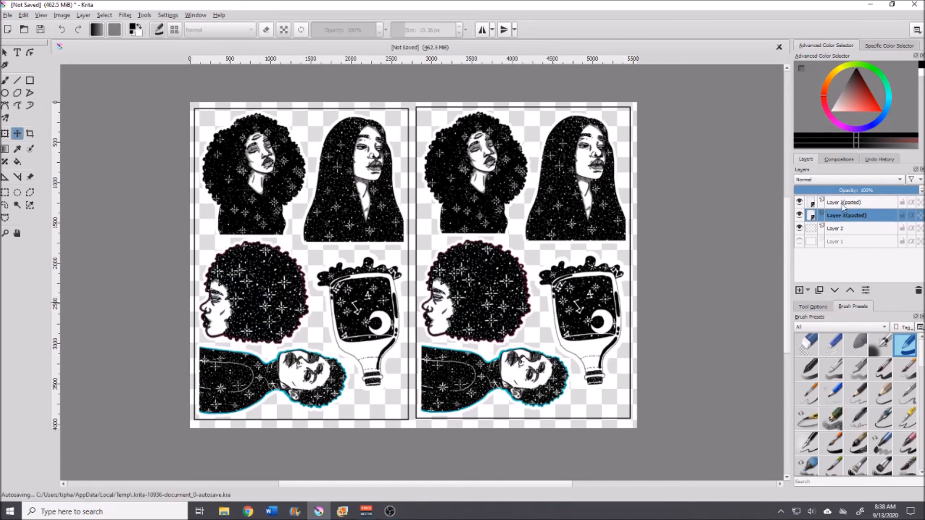
Step: Select the top pasted sticker layer and merge it down twice so all stickers sit on Layer 2
left_click(844, 203)
mouse_move(846, 205)
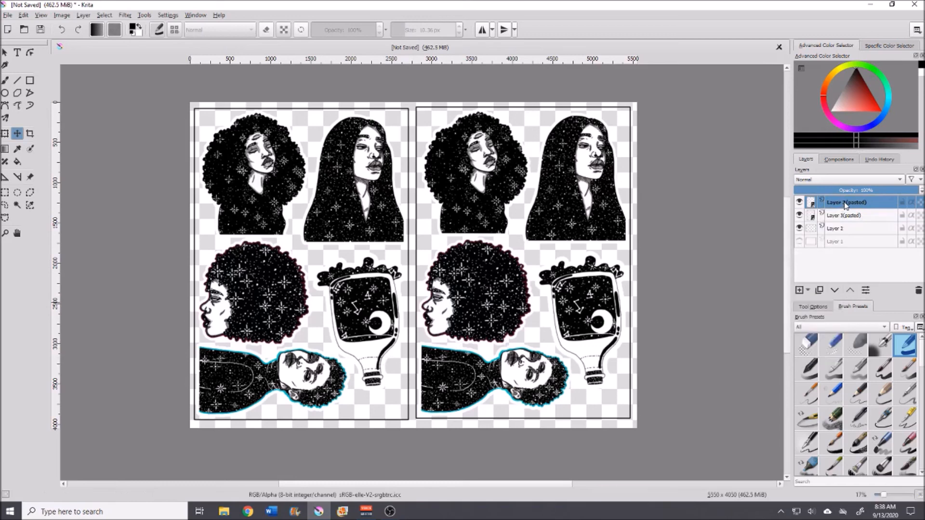
key("ctrl+e")
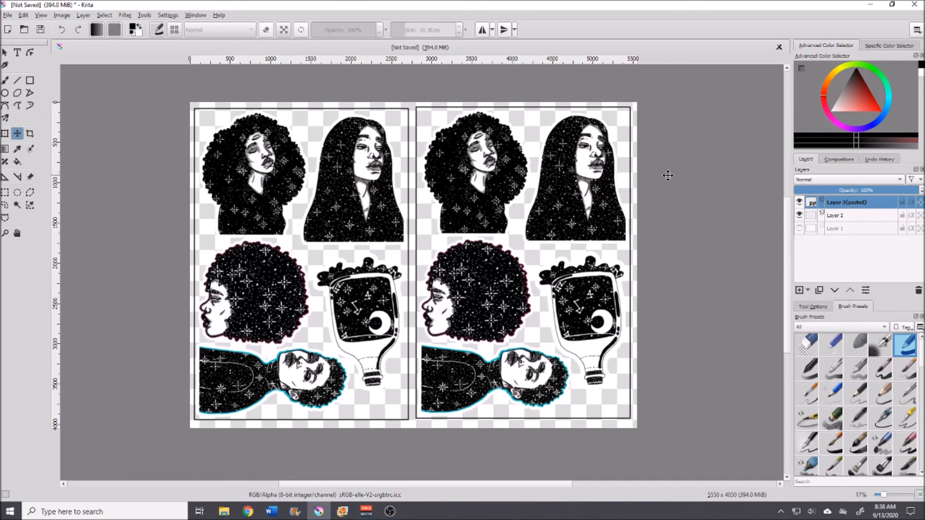
key("ctrl+e")
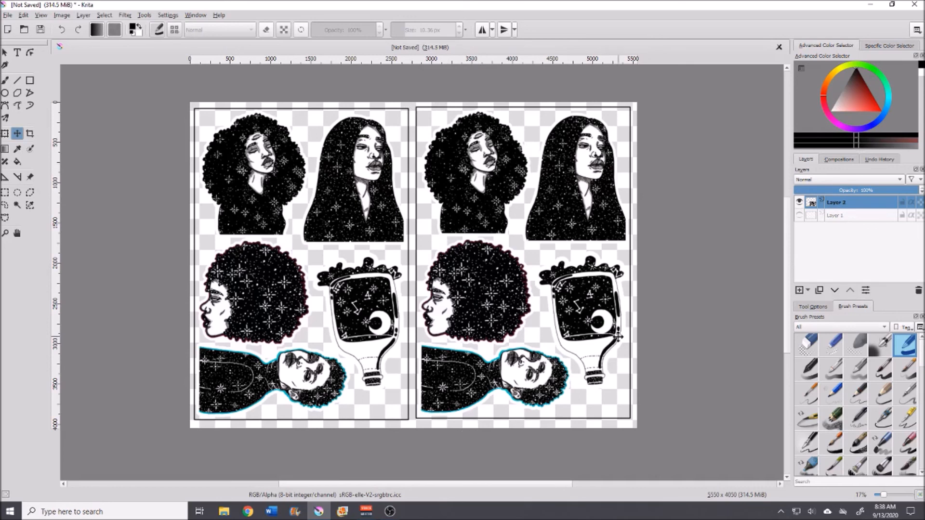
Step: Delete the empty bottom Layer 1 from the layer stack
left_click(850, 217)
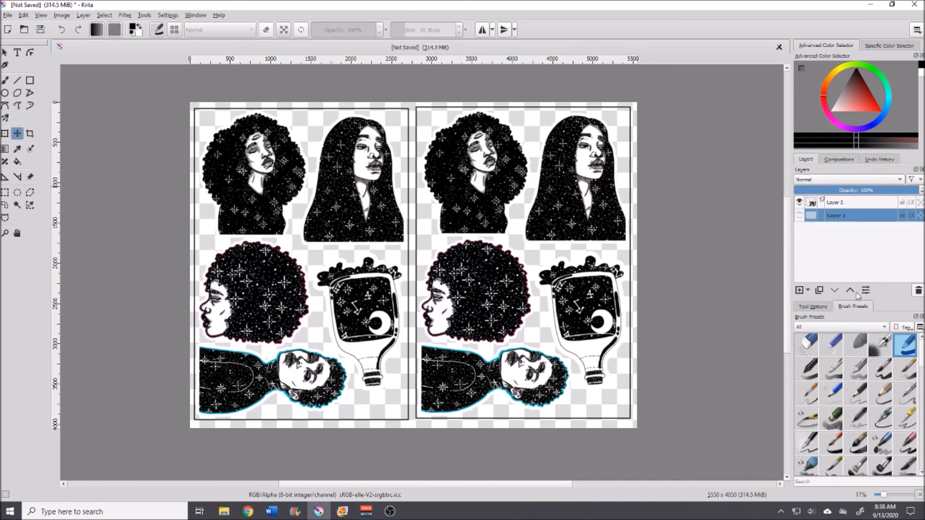
left_click(918, 290)
Step: Apply a fill with the Fill tool to the sheet's white outer margin and check the sticker edges up close
left_click(830, 111)
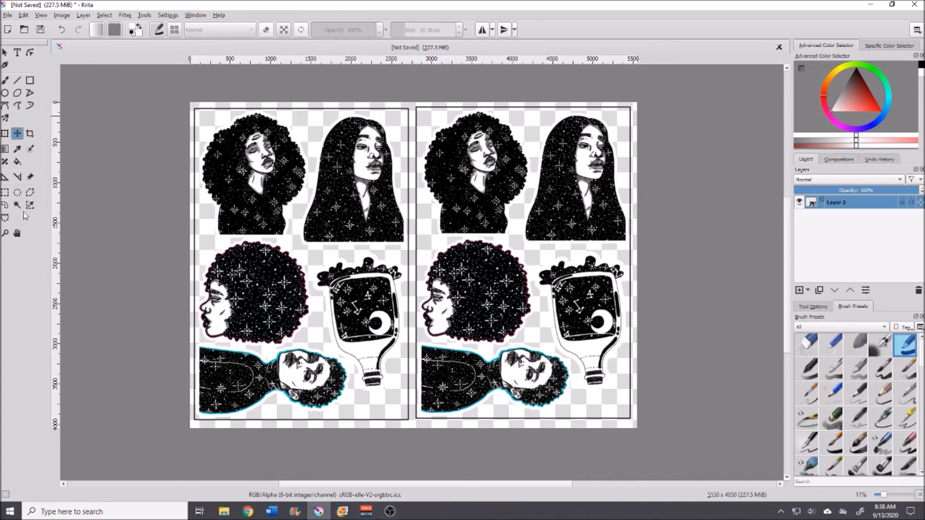
left_click(18, 162)
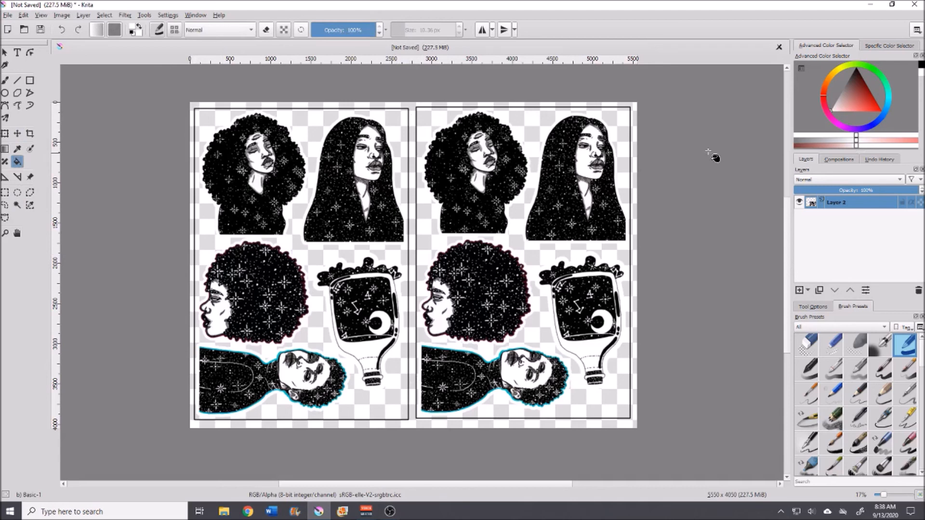
left_click(637, 108)
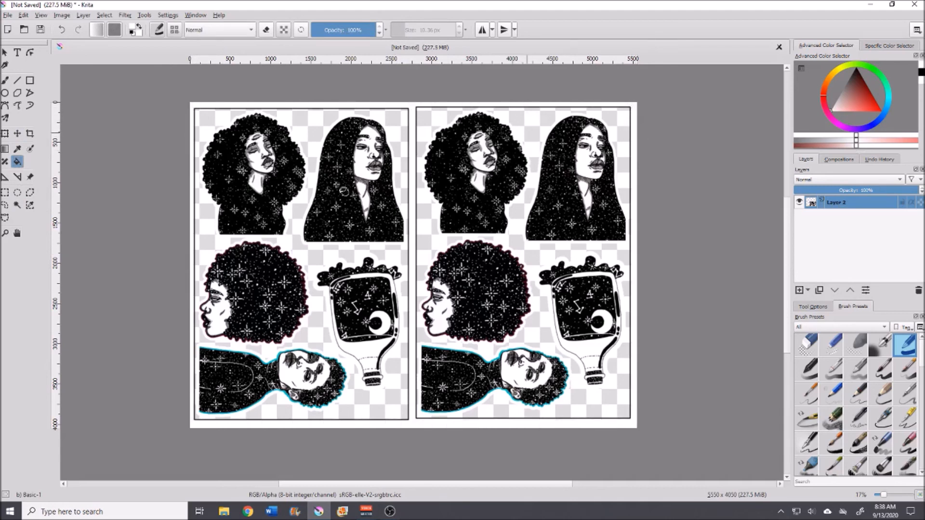
scroll(427, 427, "up", 3)
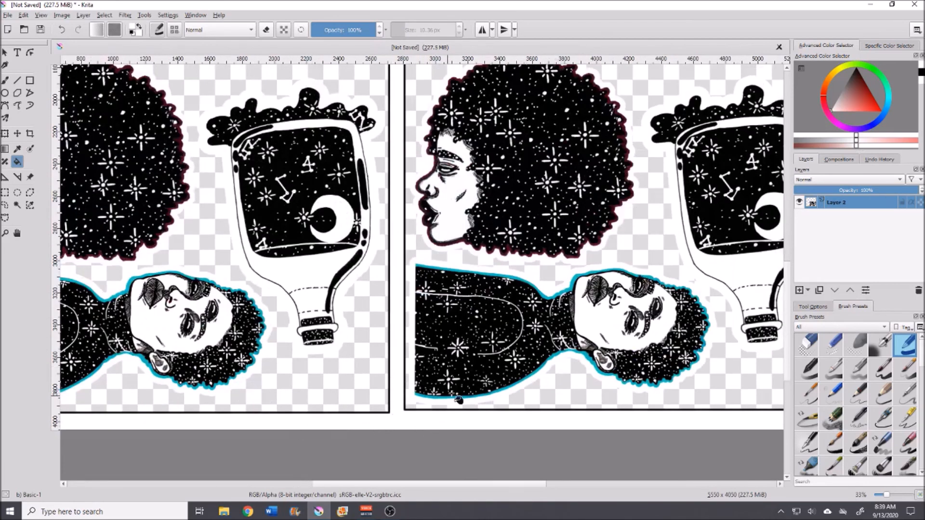
scroll(459, 399, "down", 2)
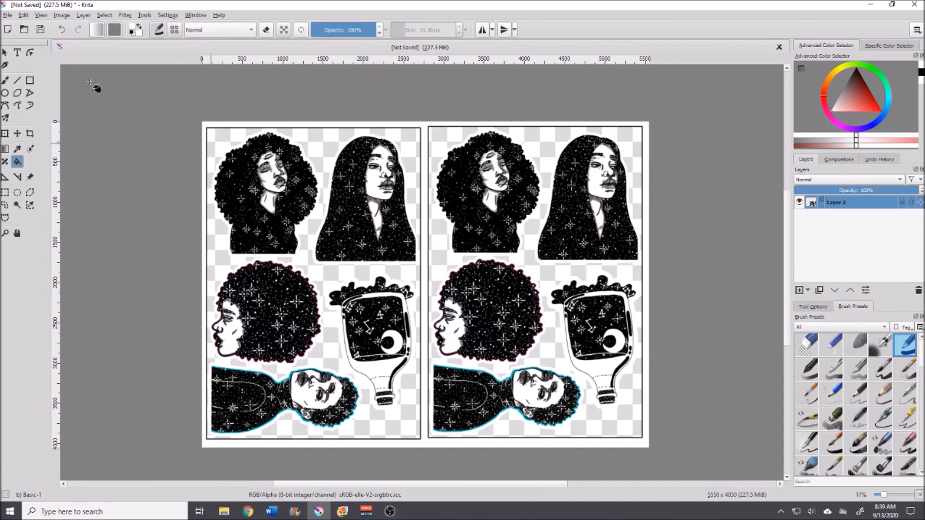
Step: Save the sheet as a PNG image named star filled sticker sheet in the art print file folder
left_click(9, 17)
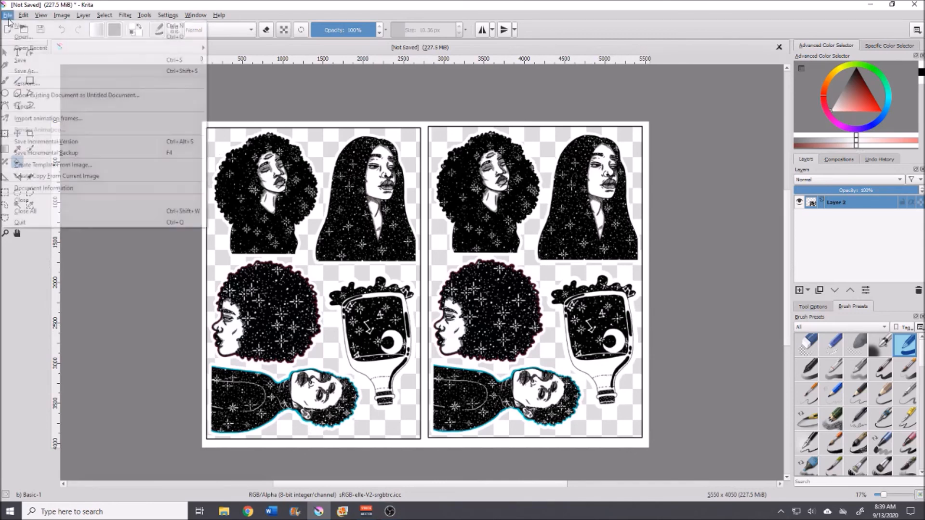
left_click(24, 70)
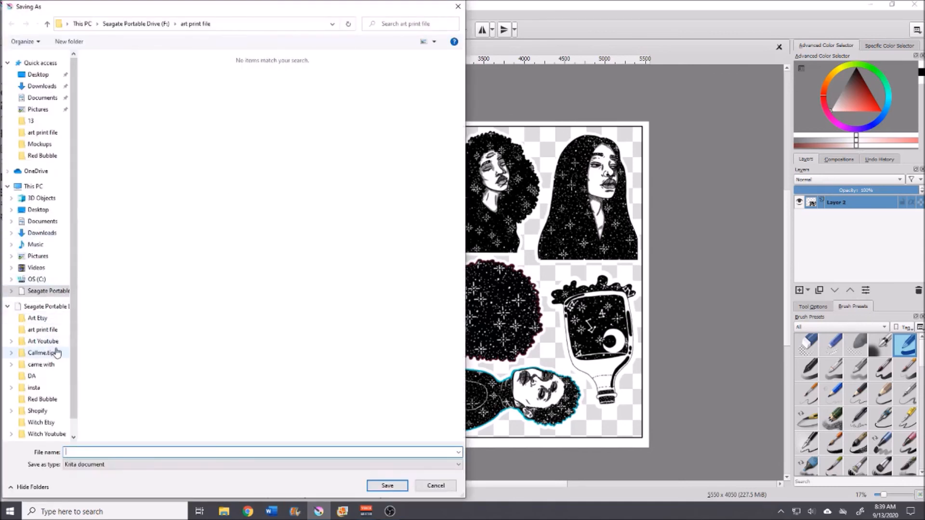
left_click(42, 329)
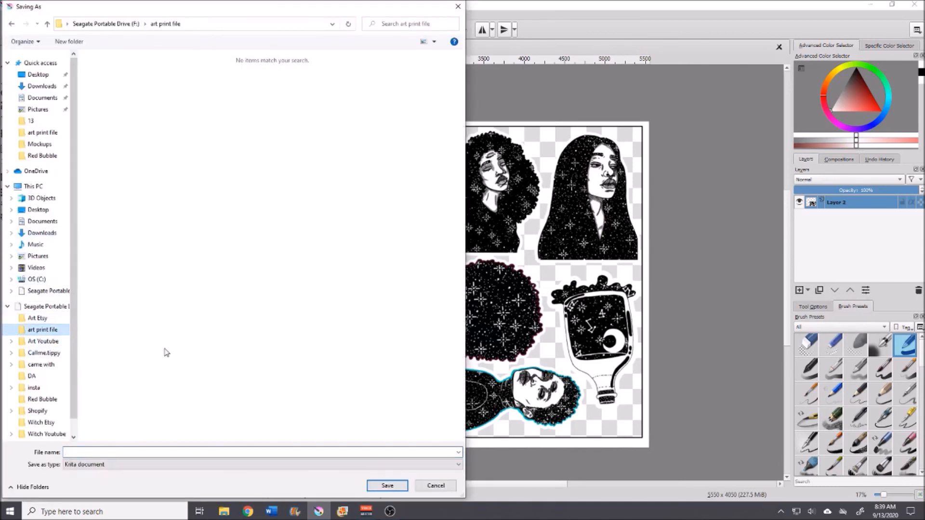
left_click(97, 466)
left_click(83, 355)
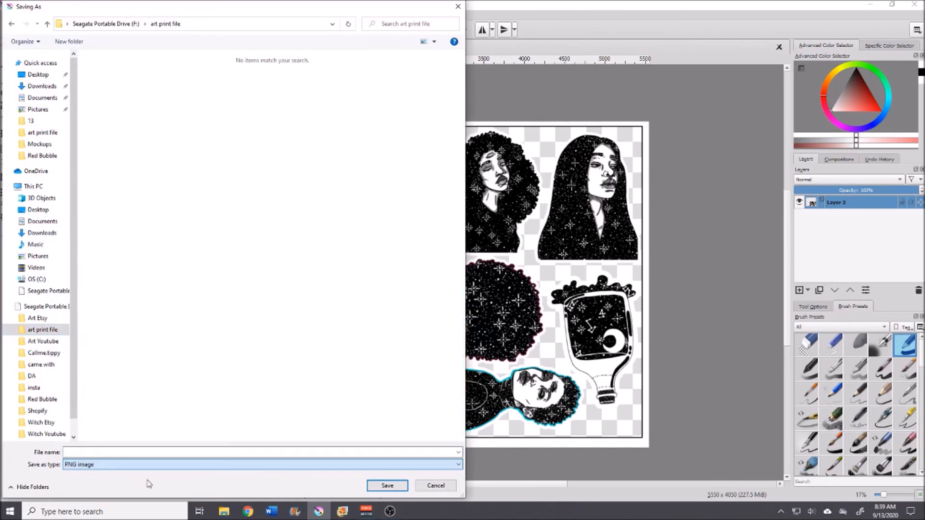
left_click(122, 453)
type("st")
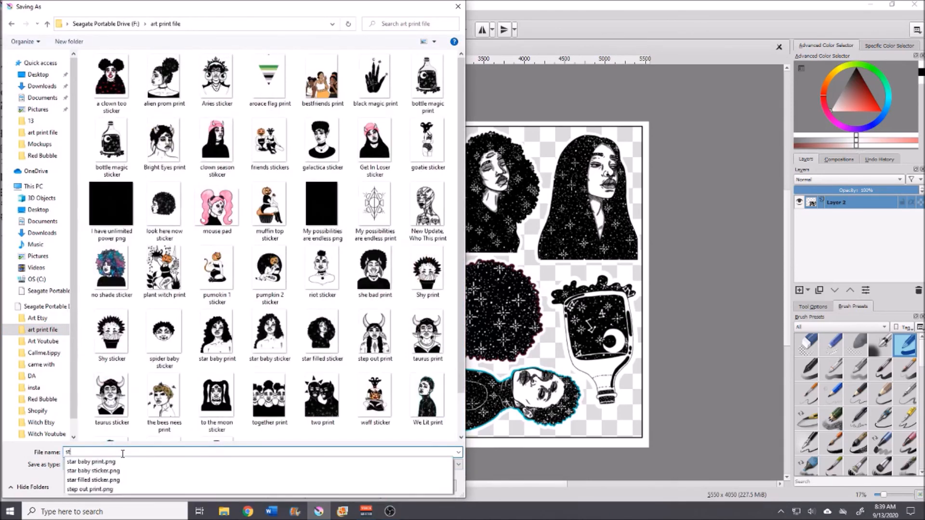
type("ar fill")
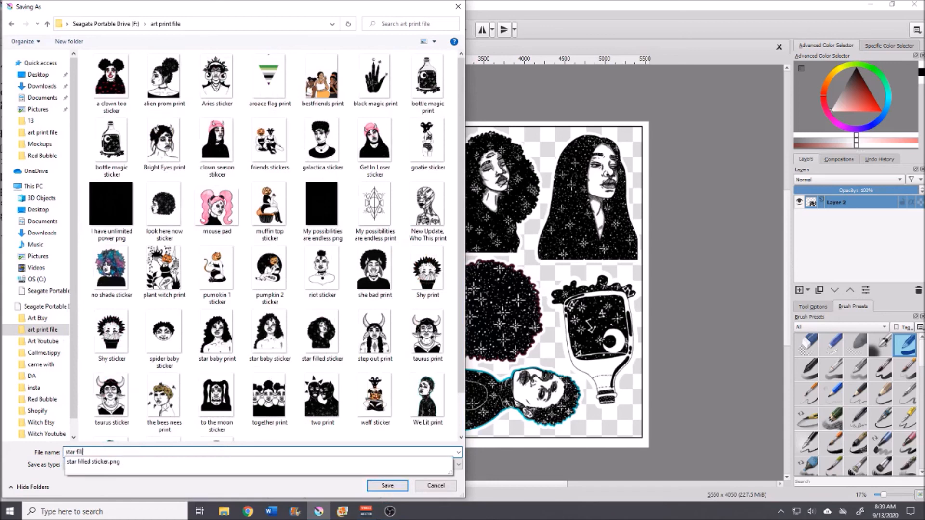
type("ed sticker sheet")
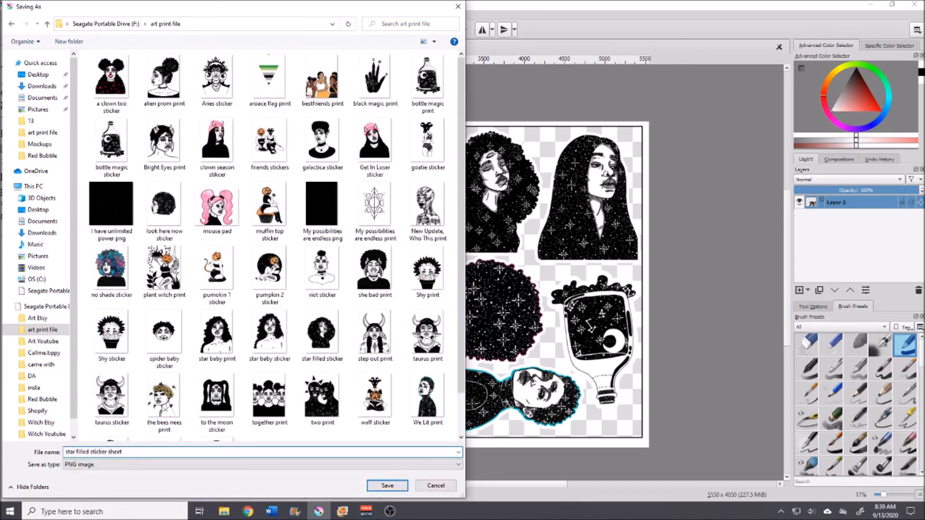
left_click(387, 486)
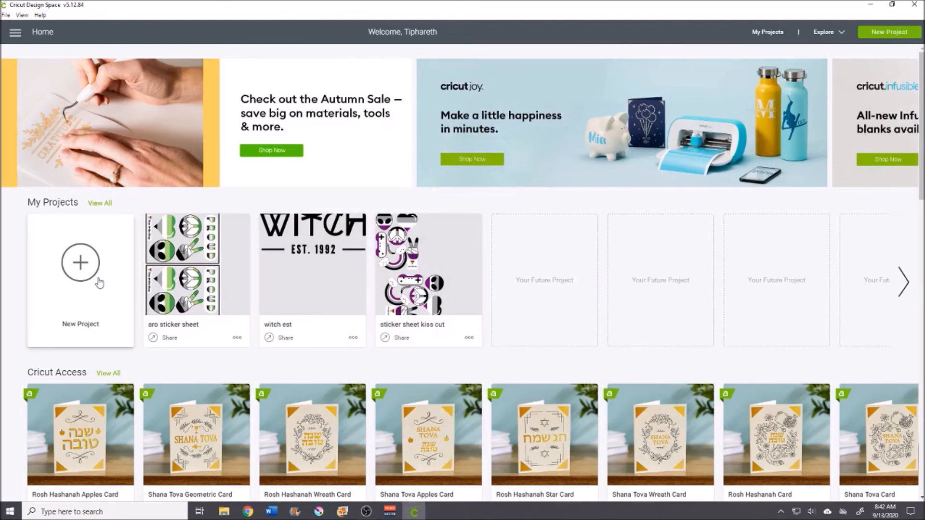
Step: Switch to Cricut Design Space, start a new project and open the file browser for uploading an image
left_click(56, 287)
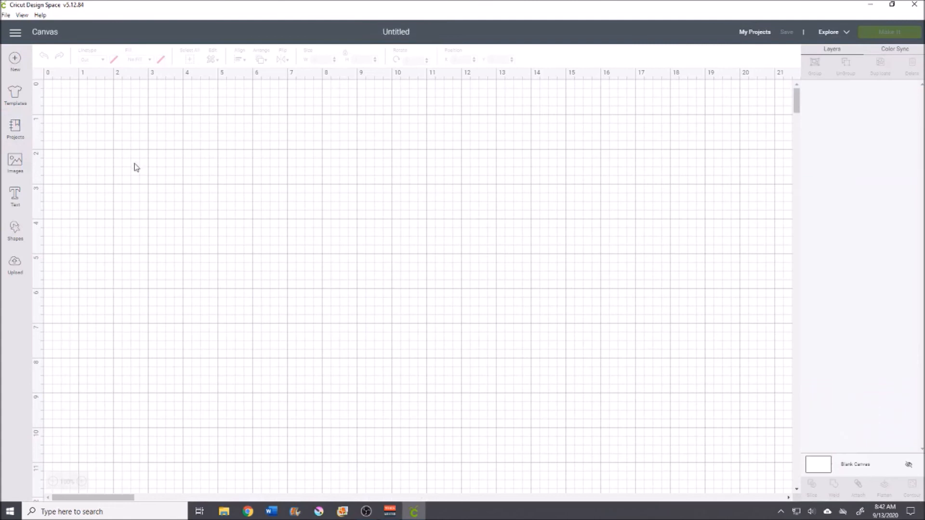
left_click(14, 270)
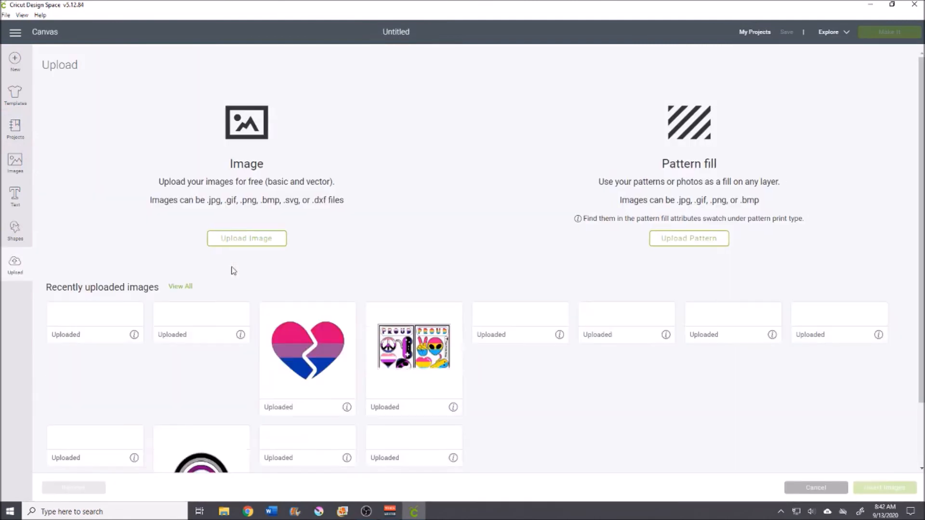
scroll(390, 291, "down", 2)
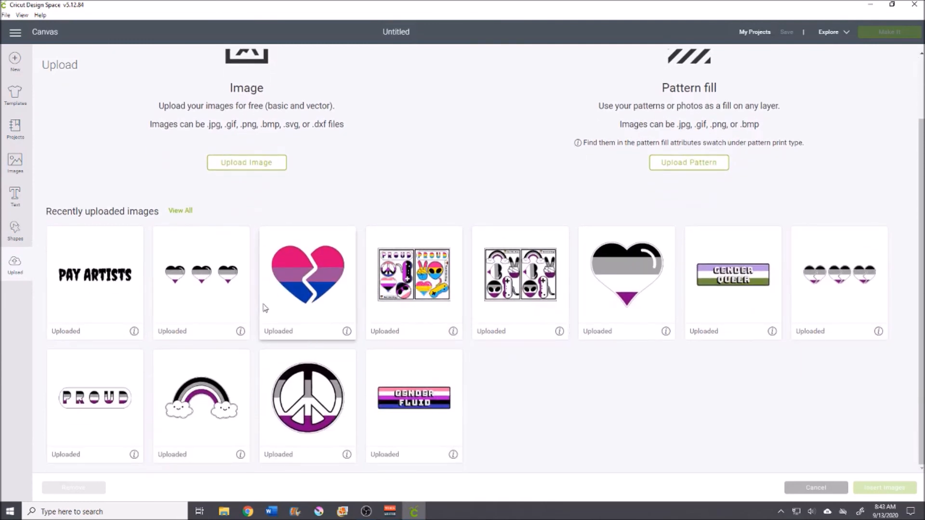
scroll(260, 200, "up", 2)
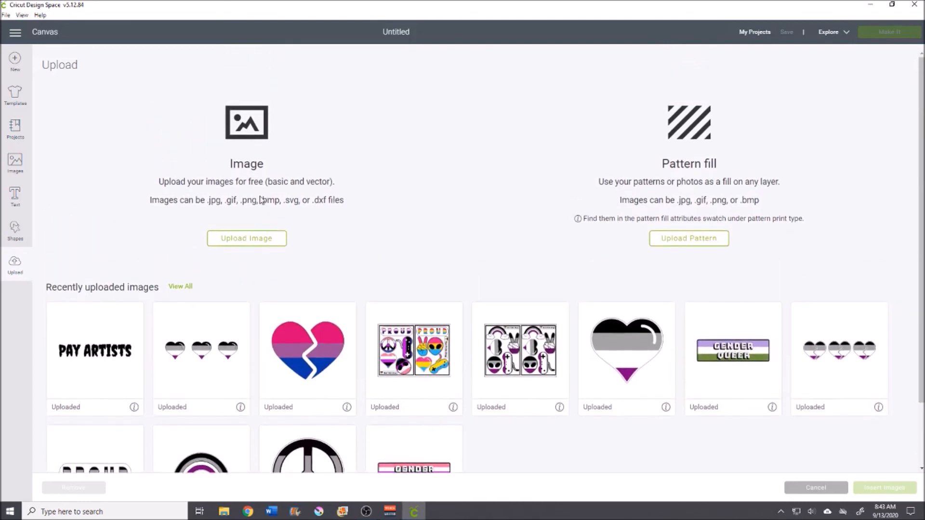
left_click(230, 246)
left_click(486, 265)
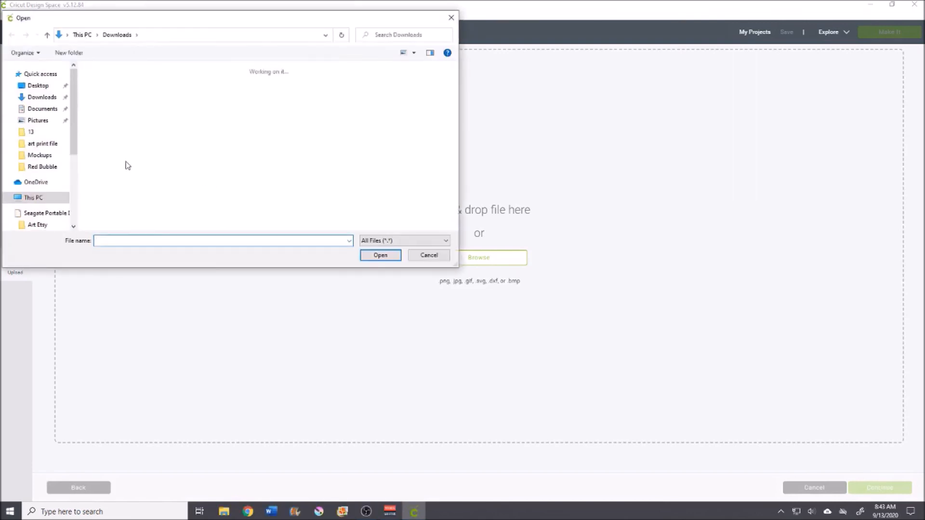
Step: Open the star filled sticker sheet file from the art print file folder for upload
scroll(46, 161, "down", 3)
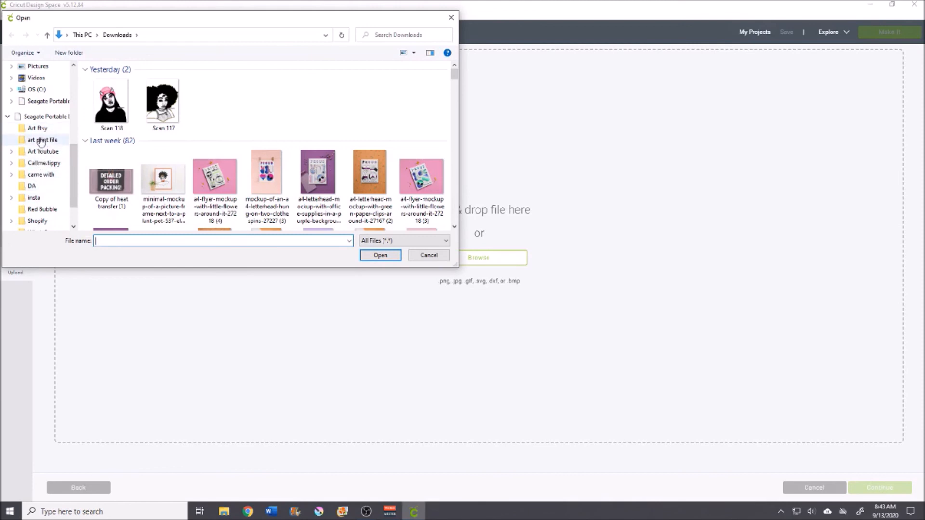
left_click(42, 140)
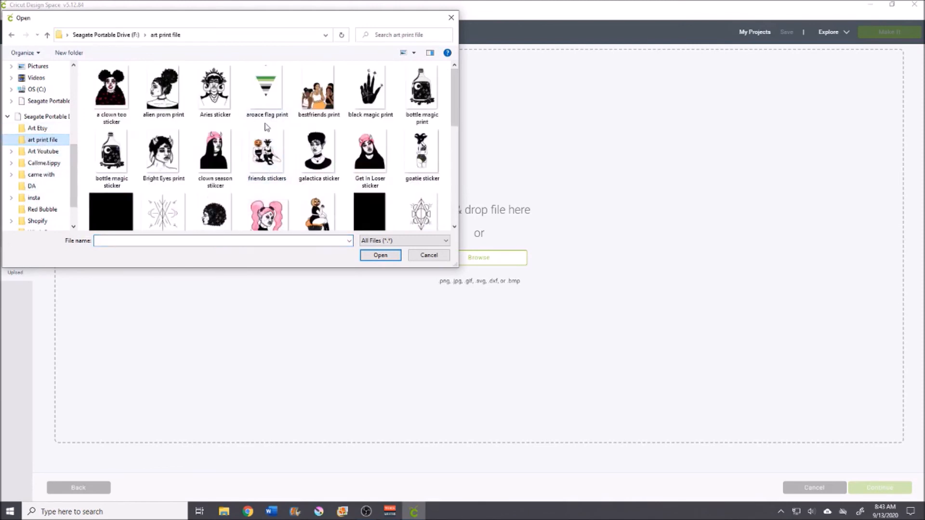
scroll(276, 164, "down", 5)
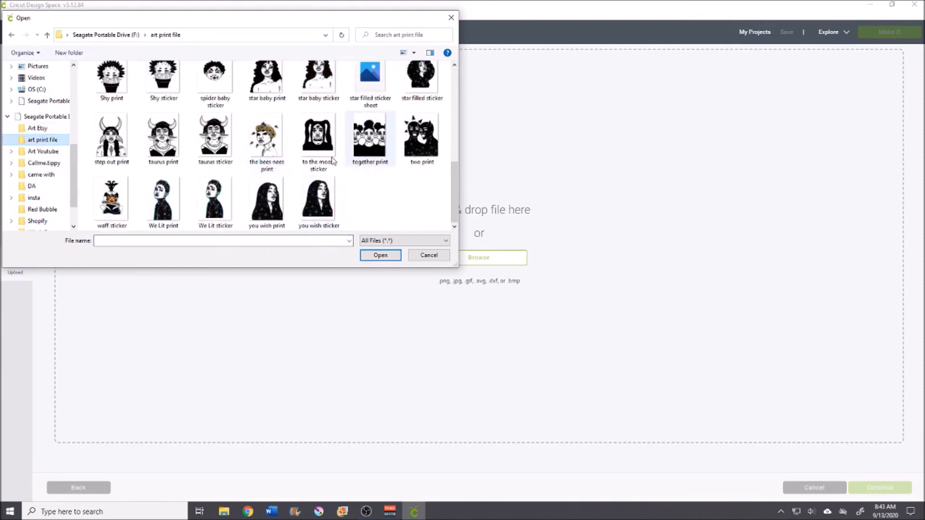
scroll(368, 120, "down", 1)
left_click(377, 116)
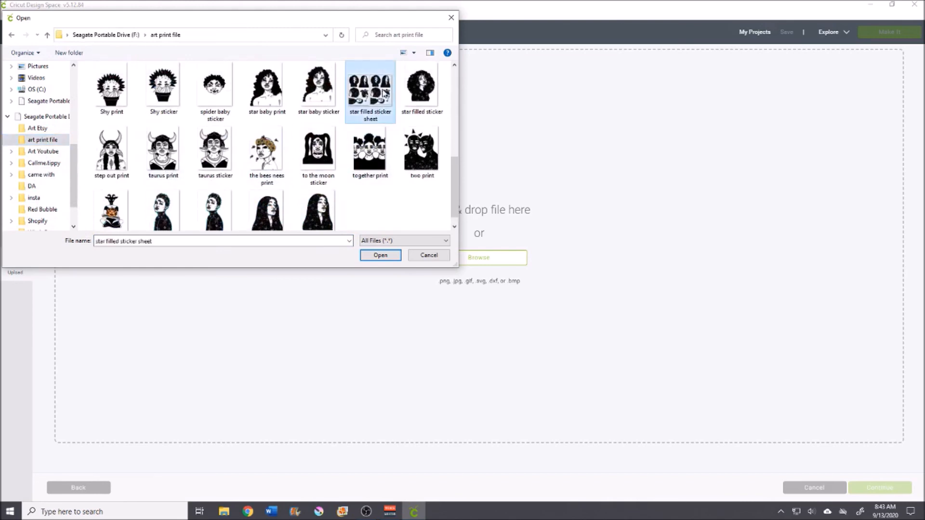
left_click(378, 257)
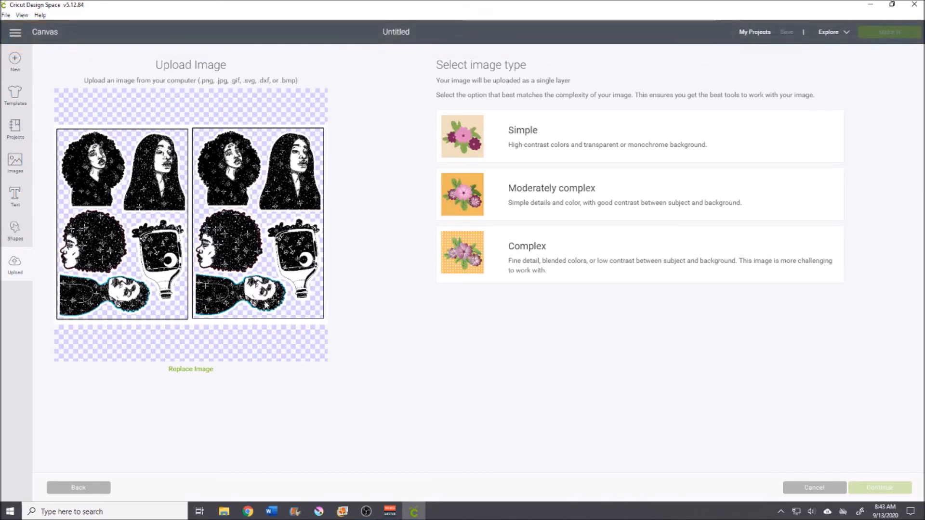
Step: Choose the Complex image type and save the upload as a Print Then Cut image named star filled sticker sheet
left_click(521, 275)
left_click(544, 150)
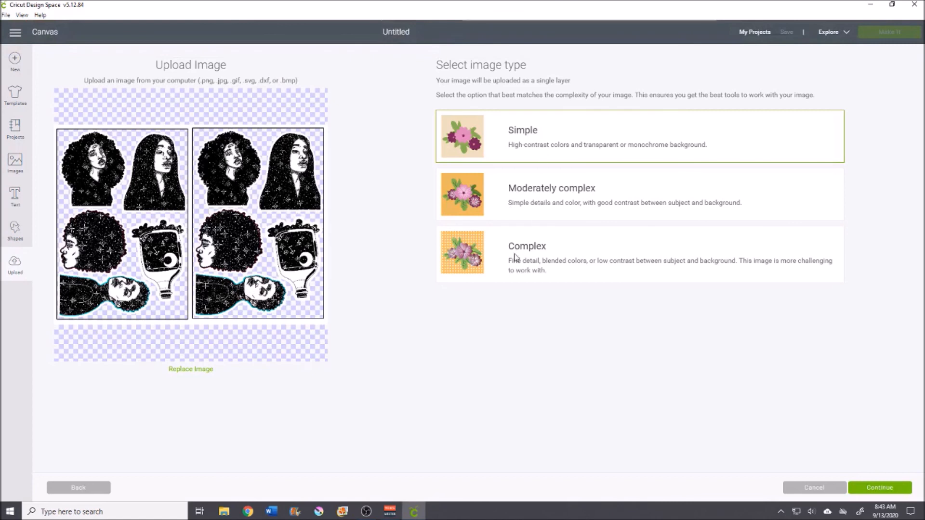
left_click(490, 276)
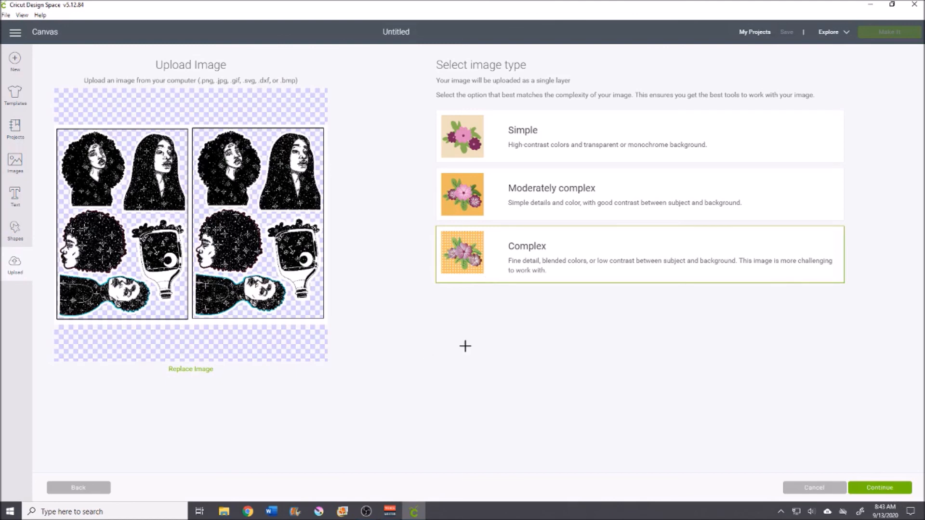
left_click(890, 491)
left_click(899, 57)
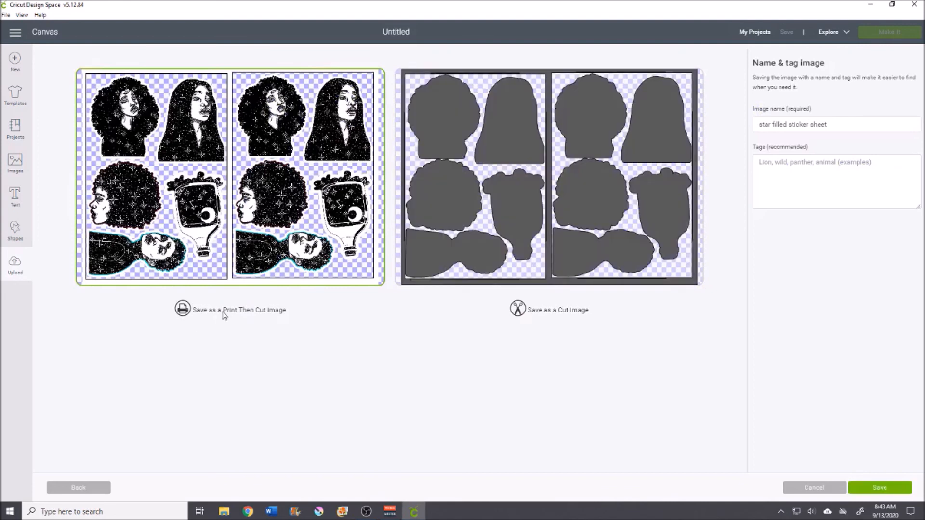
left_click(877, 495)
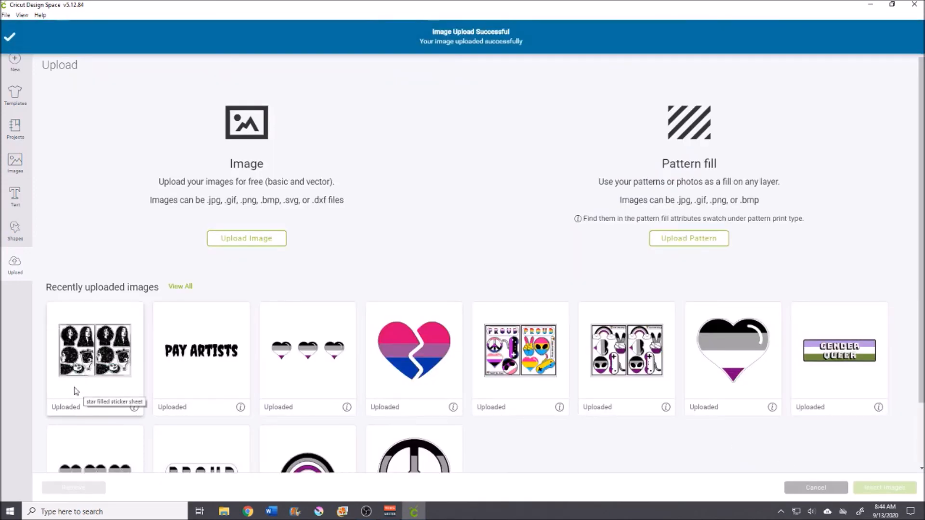
Step: Select the uploaded star filled sticker sheet and insert it onto the canvas
left_click(102, 369)
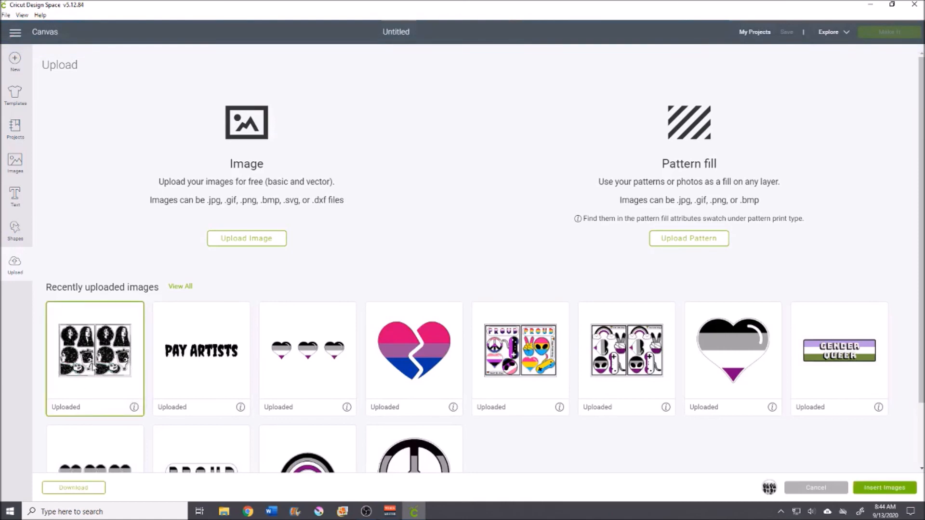
left_click(876, 495)
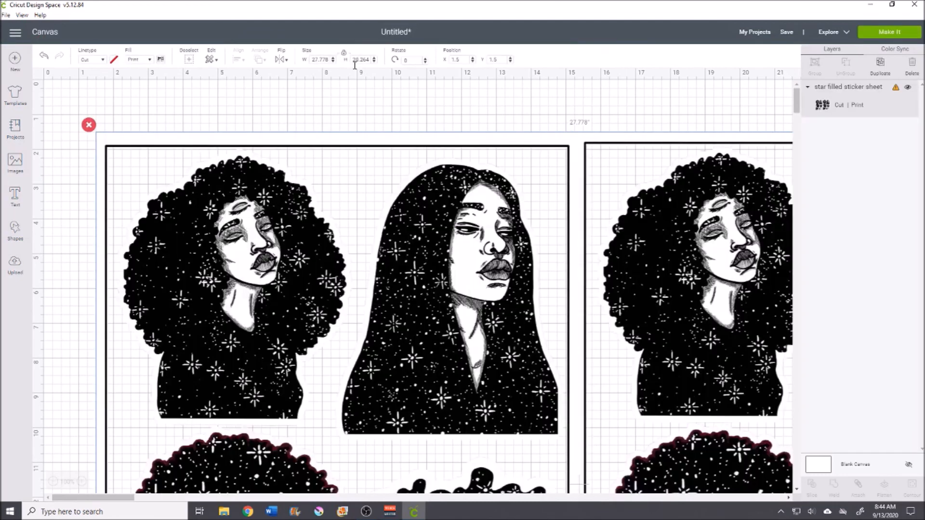
Step: Set the inserted sheet's width to 9.25 inches and proceed to Make It
left_click(322, 61)
type("9.25")
key("Return")
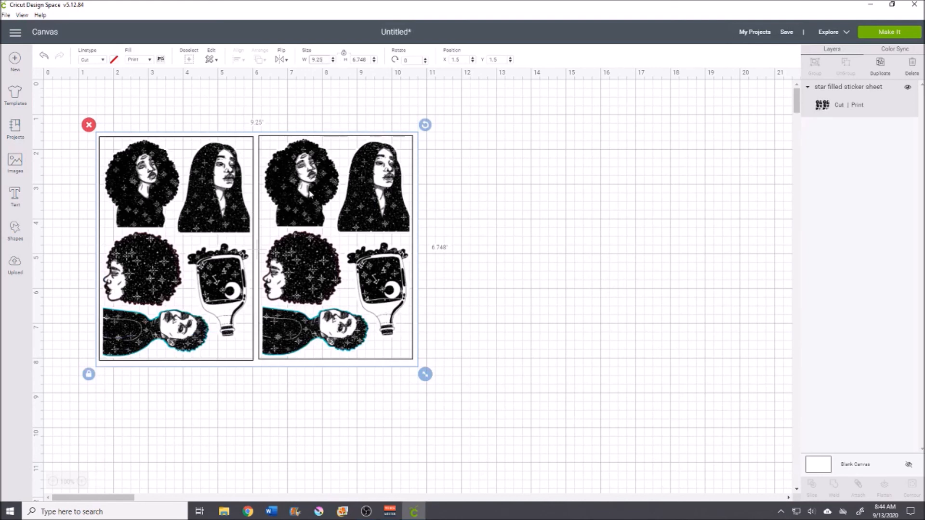
left_click(892, 33)
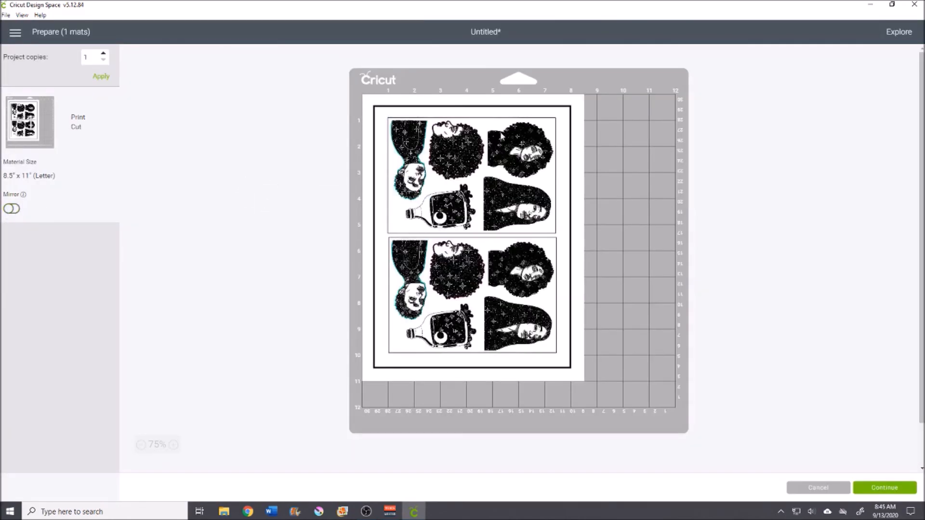
Step: Continue past the mat preview and send the sticker sheet to the printer
left_click(888, 489)
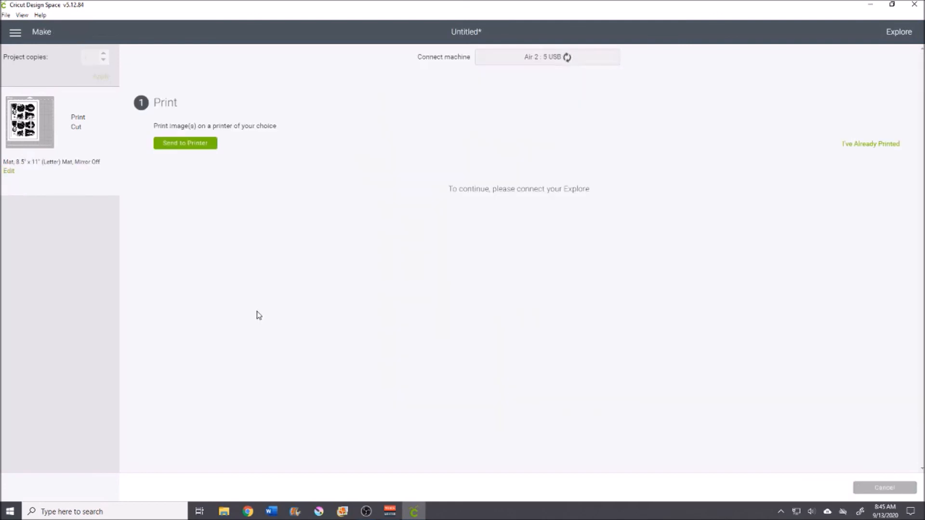
left_click(187, 144)
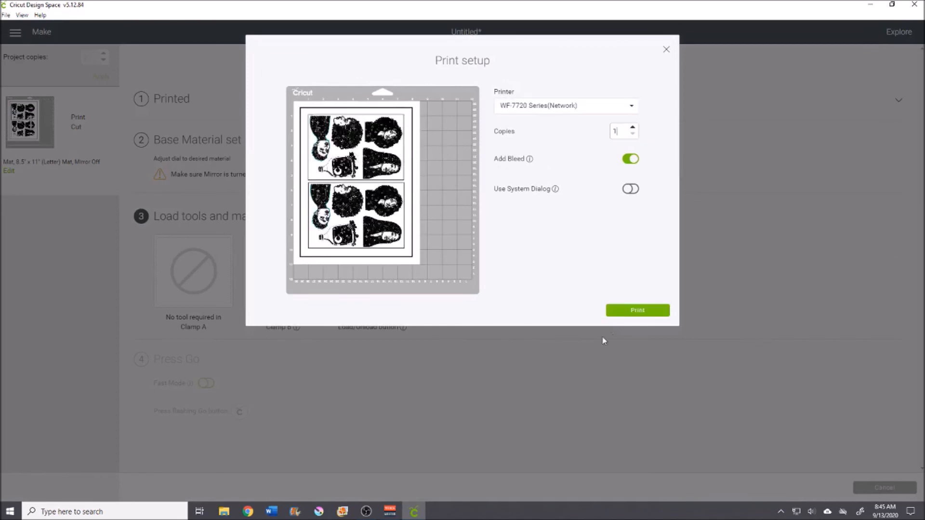
Step: Choose HP ENVY 5530 series as the printer in the print setup
left_click(576, 109)
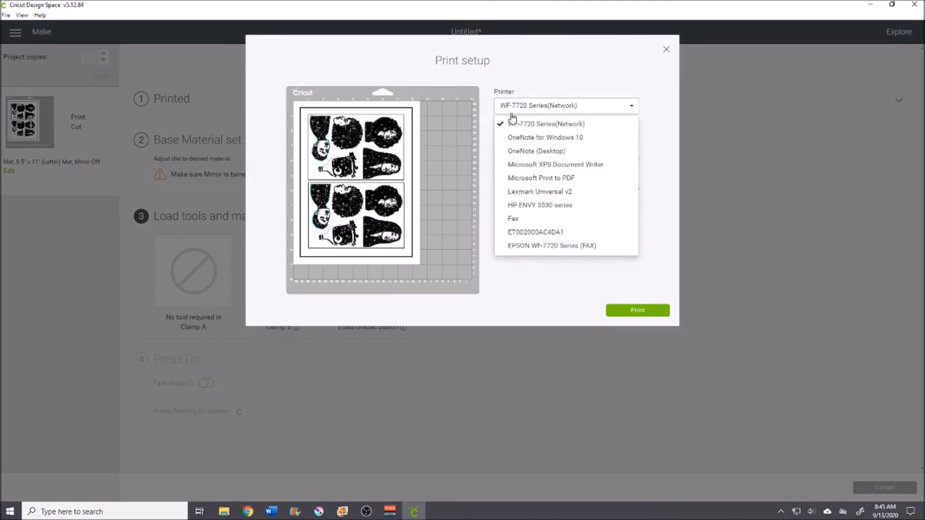
left_click(523, 206)
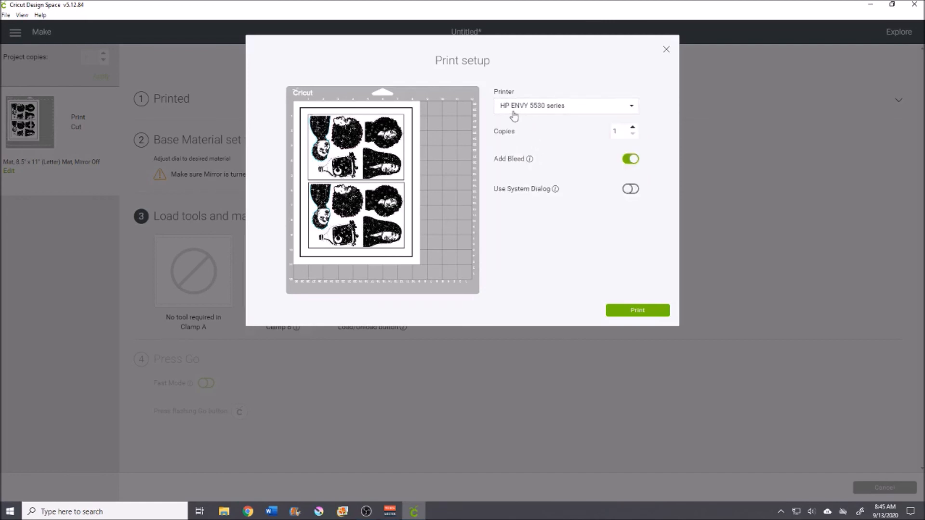
left_click(570, 109)
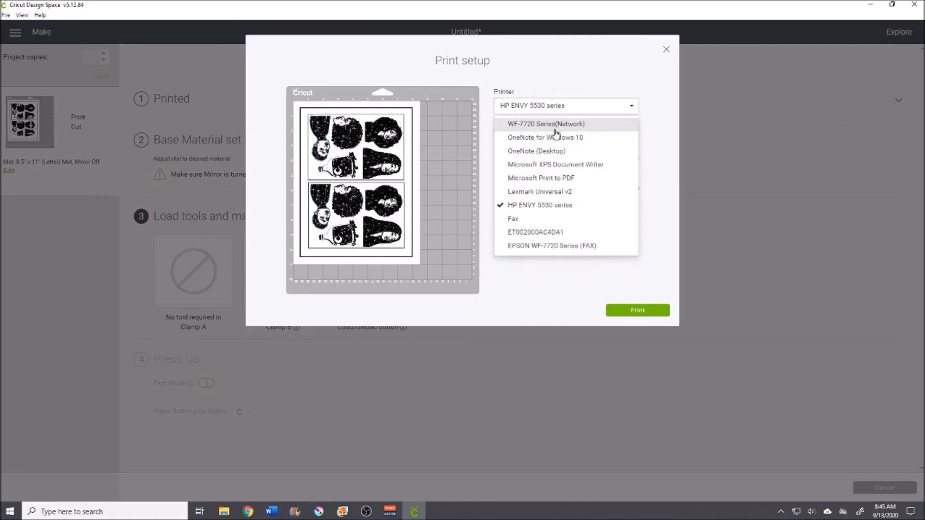
left_click(551, 85)
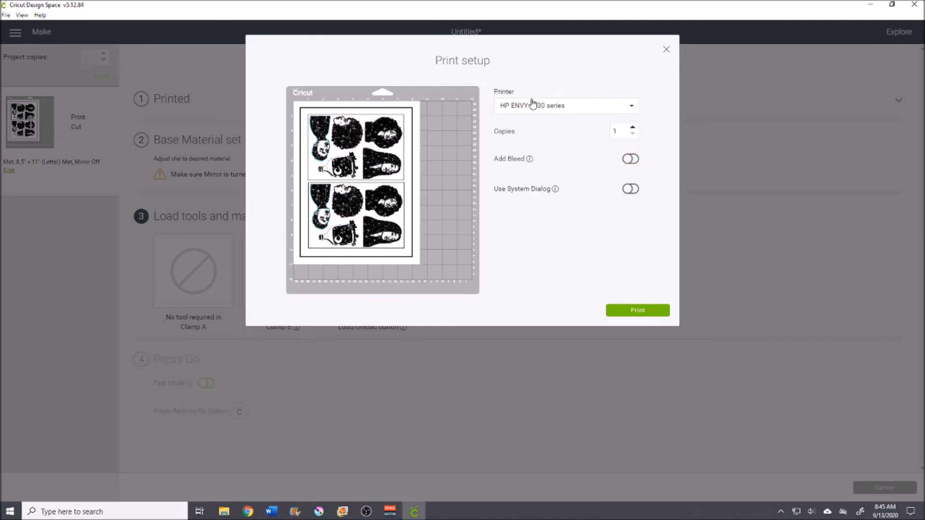
left_click(367, 512)
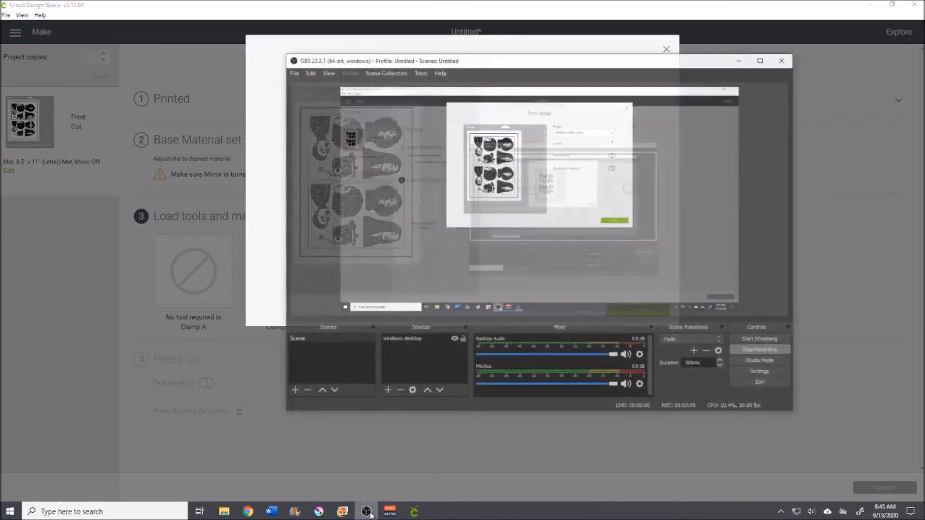